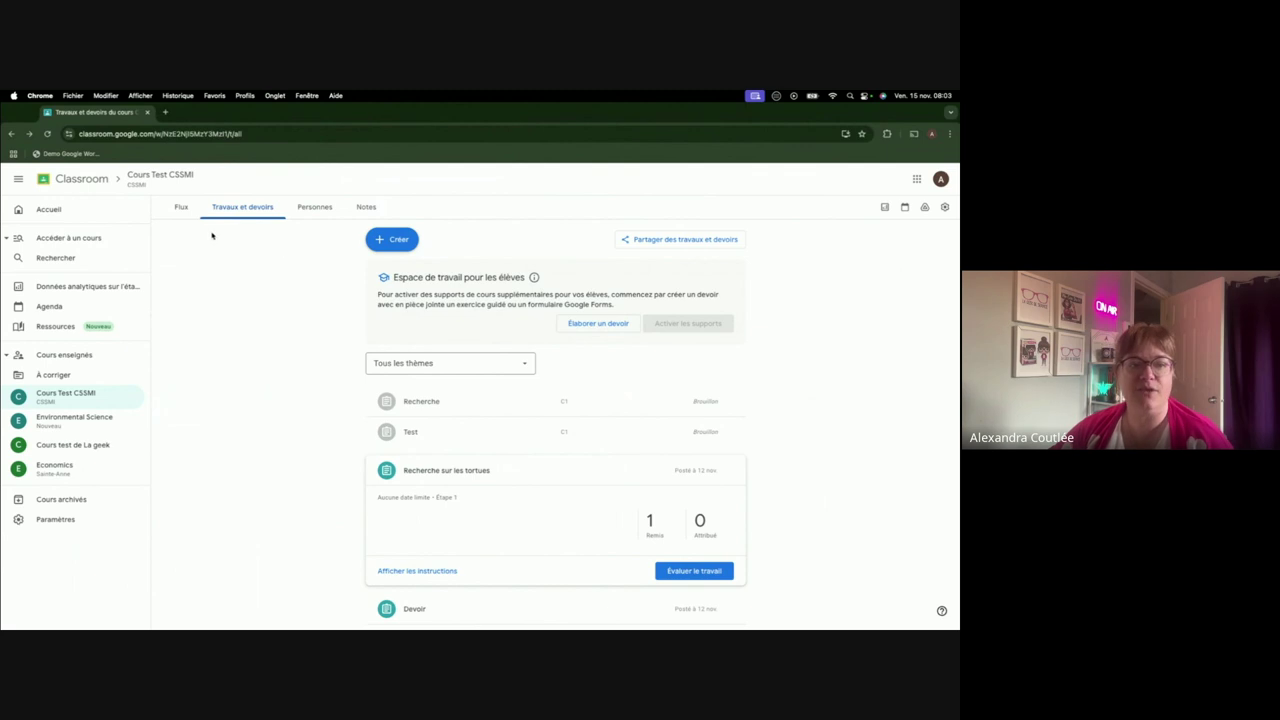
# View the class stream of Cours Test CSSMI and open its gradebook
pyautogui.click(181, 207)
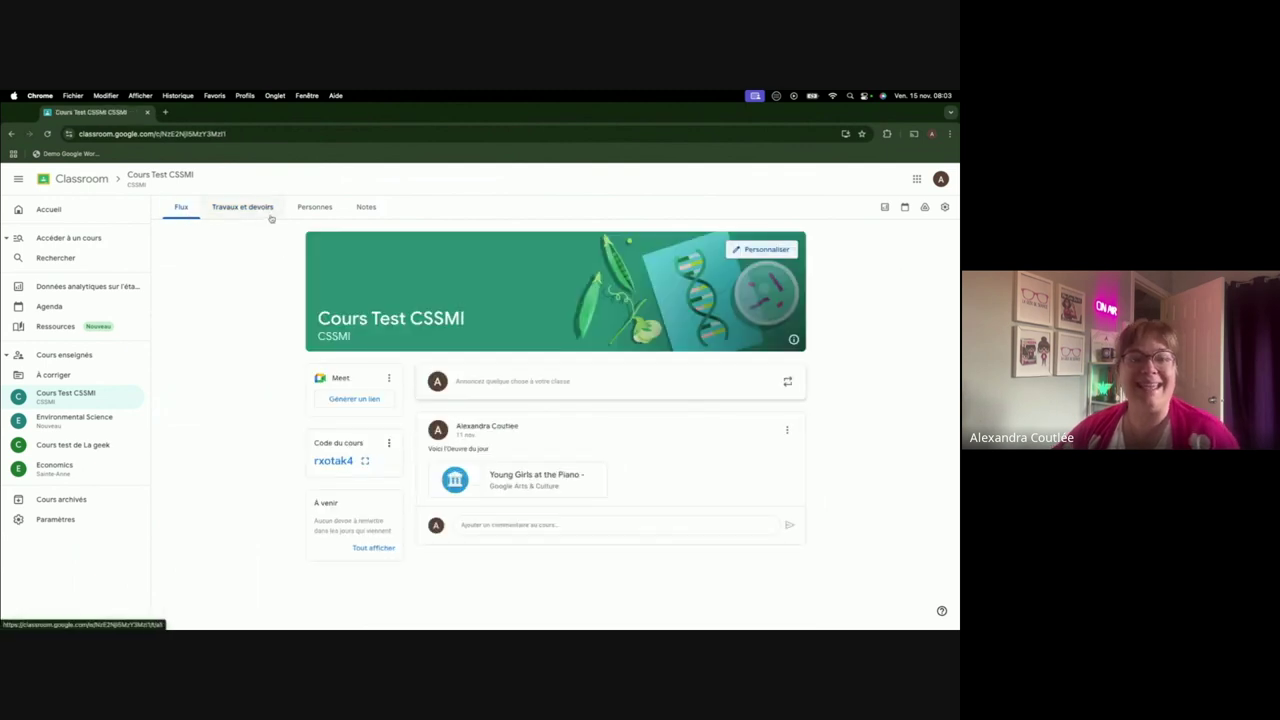
pyautogui.click(367, 208)
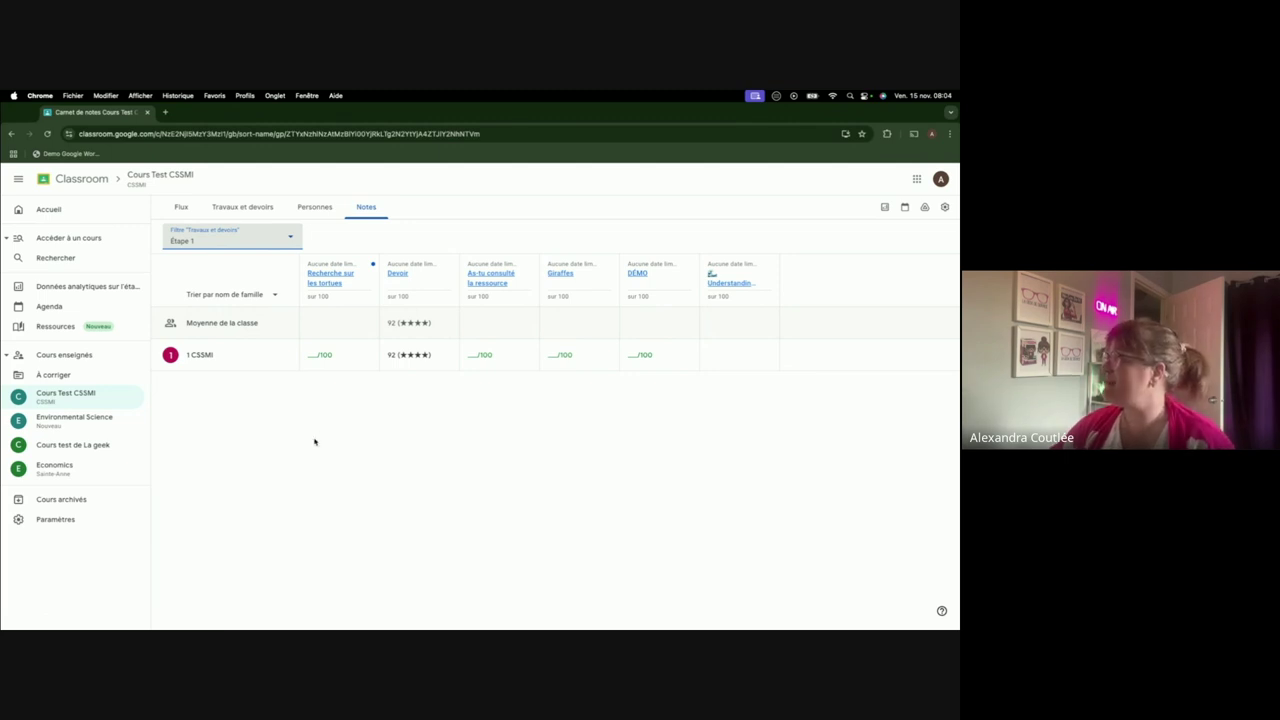
# Switch to the Google Slides presentation, present it from the "Organisation des notes" slide to the "Démonstration" slide, and exit the slideshow
pyautogui.hotkey('ctrl', 'Left')
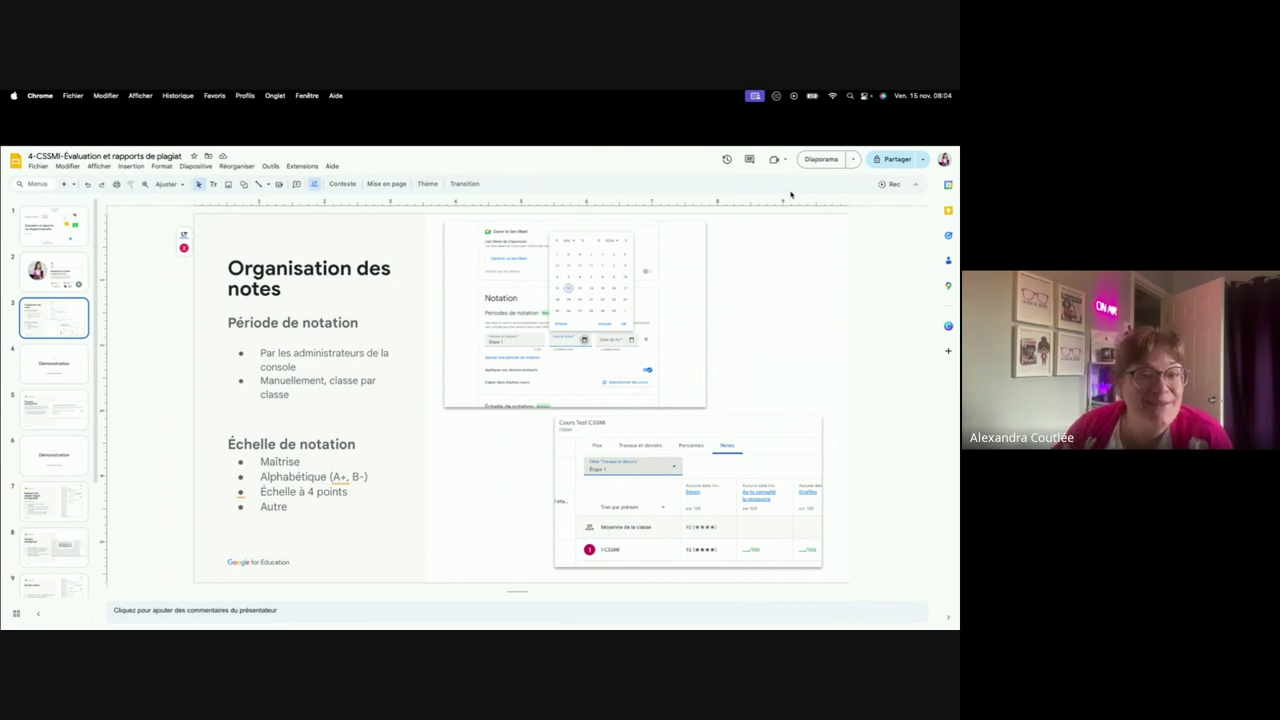
pyautogui.click(812, 162)
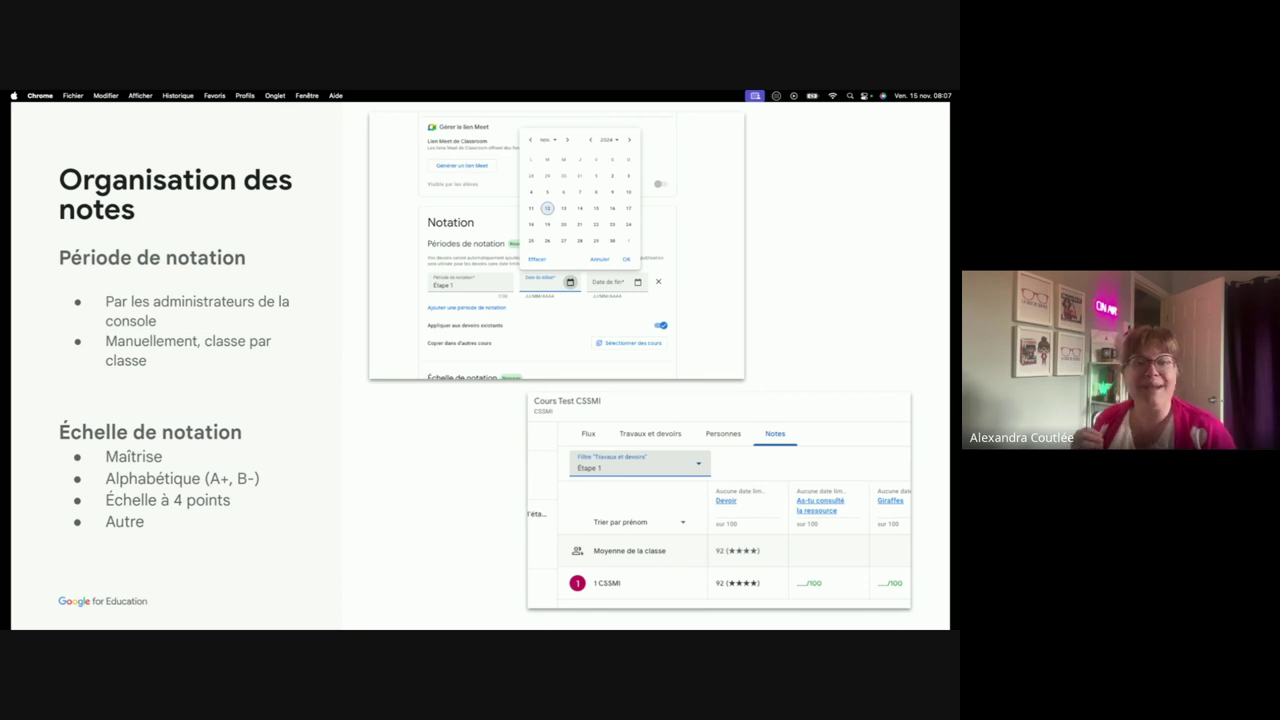
pyautogui.press('Right')
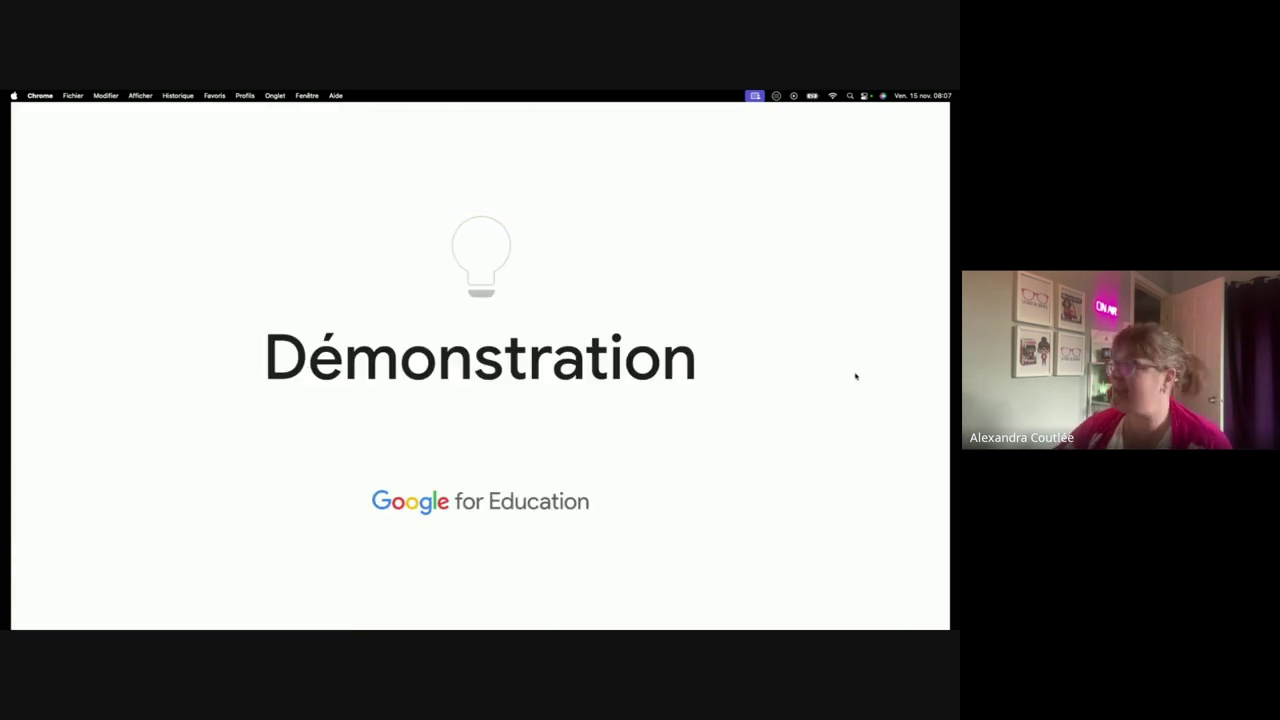
pyautogui.press('Right')
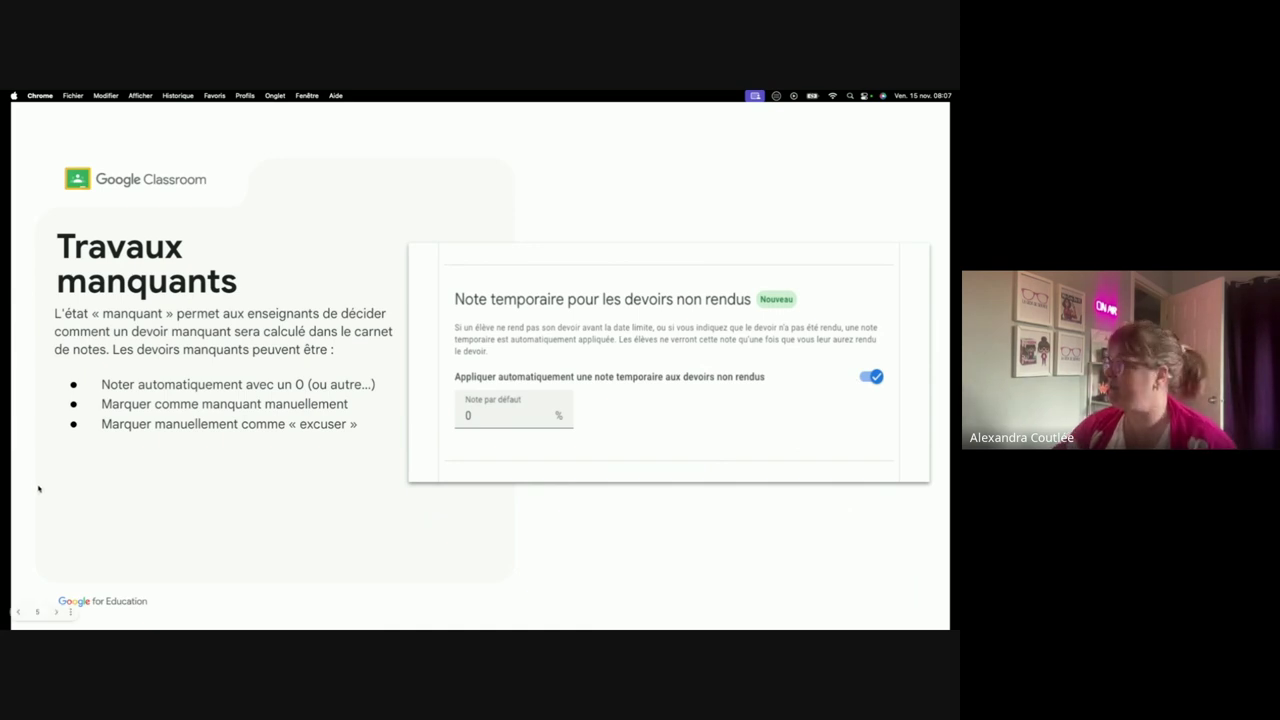
pyautogui.press('Left')
pyautogui.press('Escape')
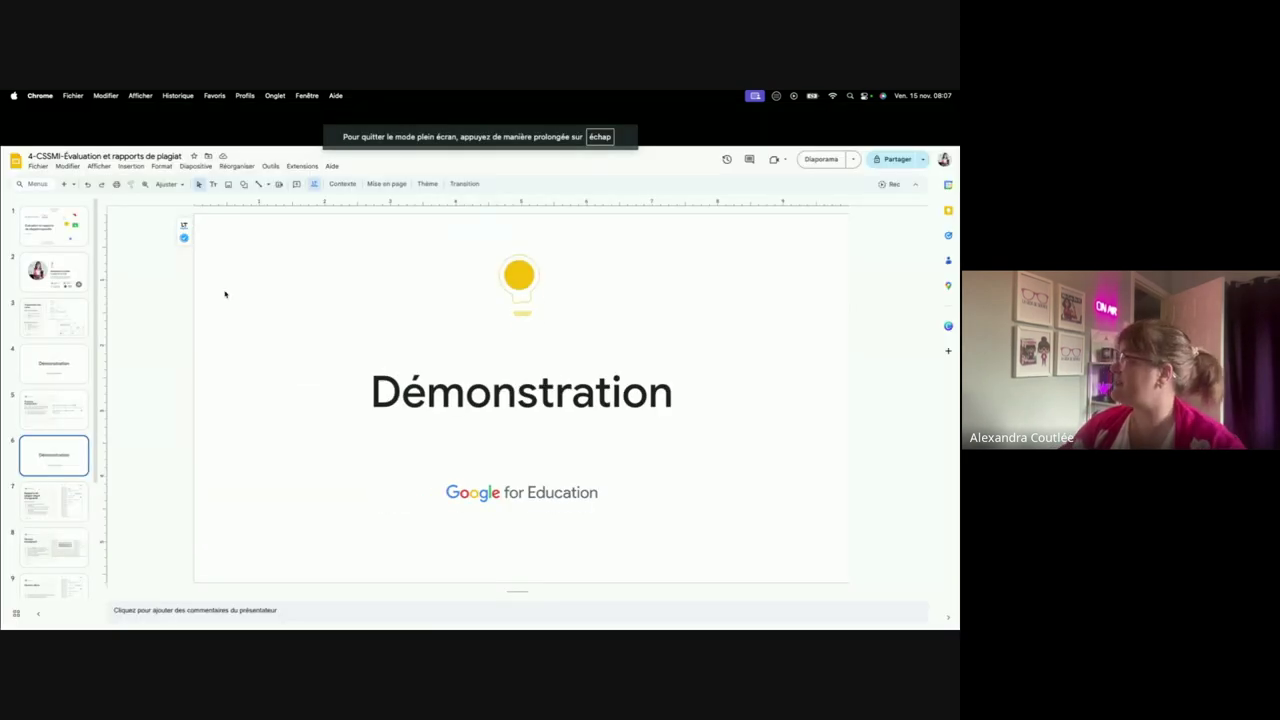
# Switch back to Google Classroom and open the course settings of Cours Test CSSMI from its gradebook
pyautogui.press('super+grave')
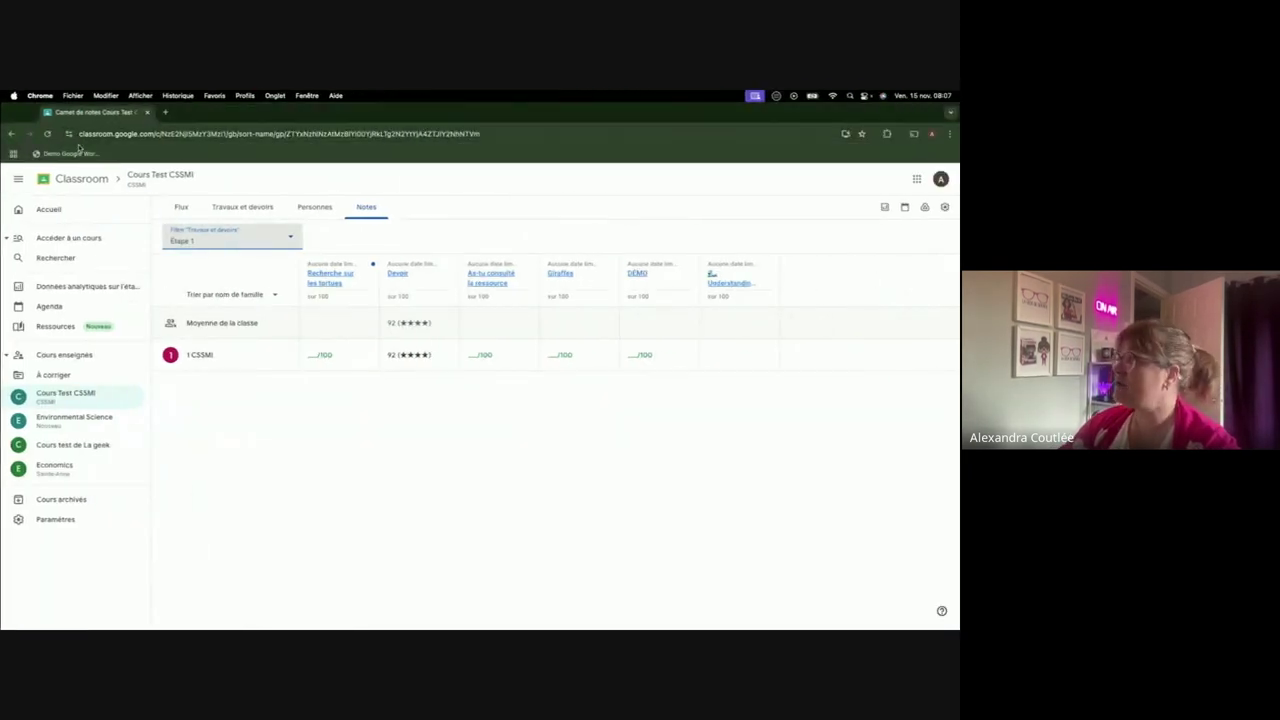
pyautogui.click(149, 180)
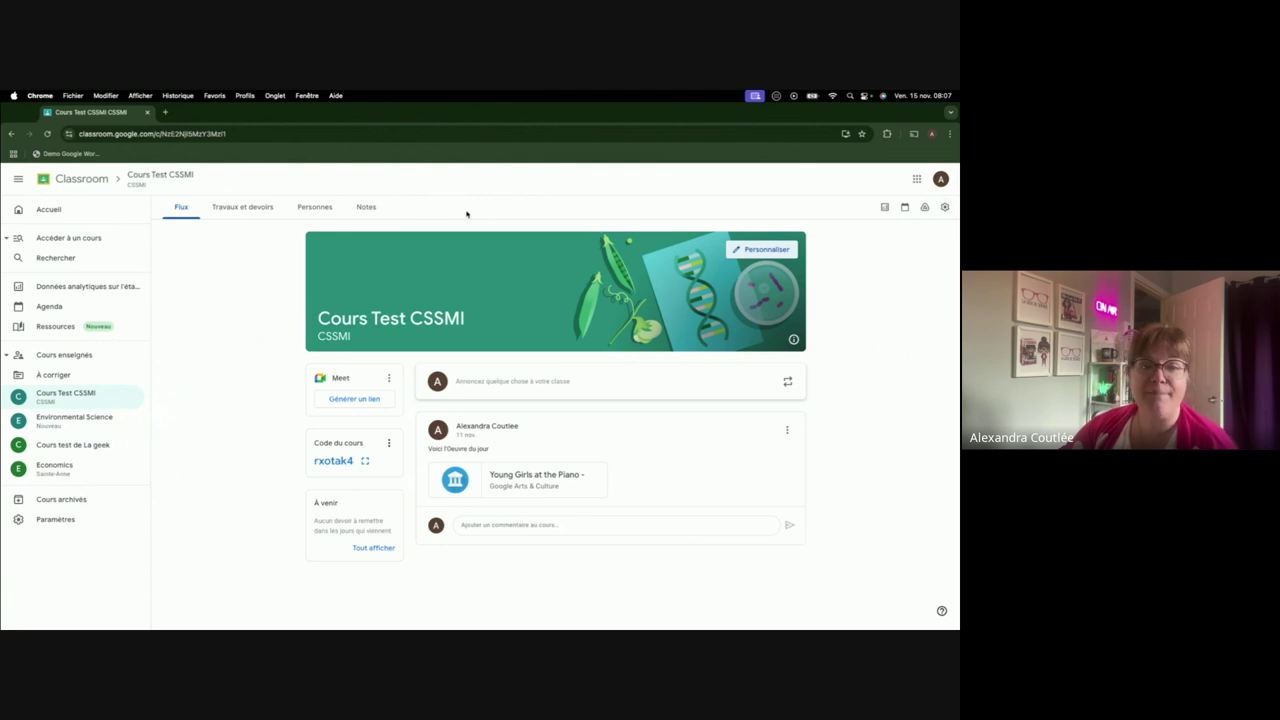
pyautogui.click(353, 210)
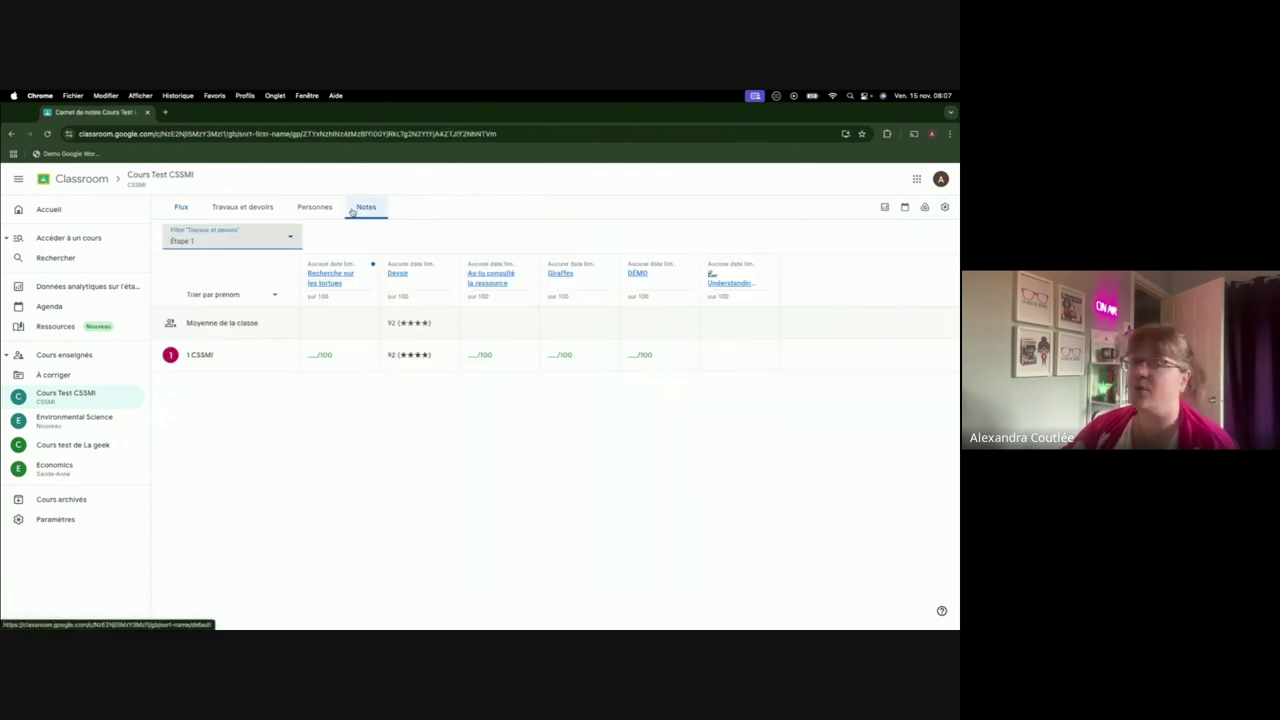
pyautogui.click(941, 208)
pyautogui.press('super+plus')
pyautogui.press('super+plus')
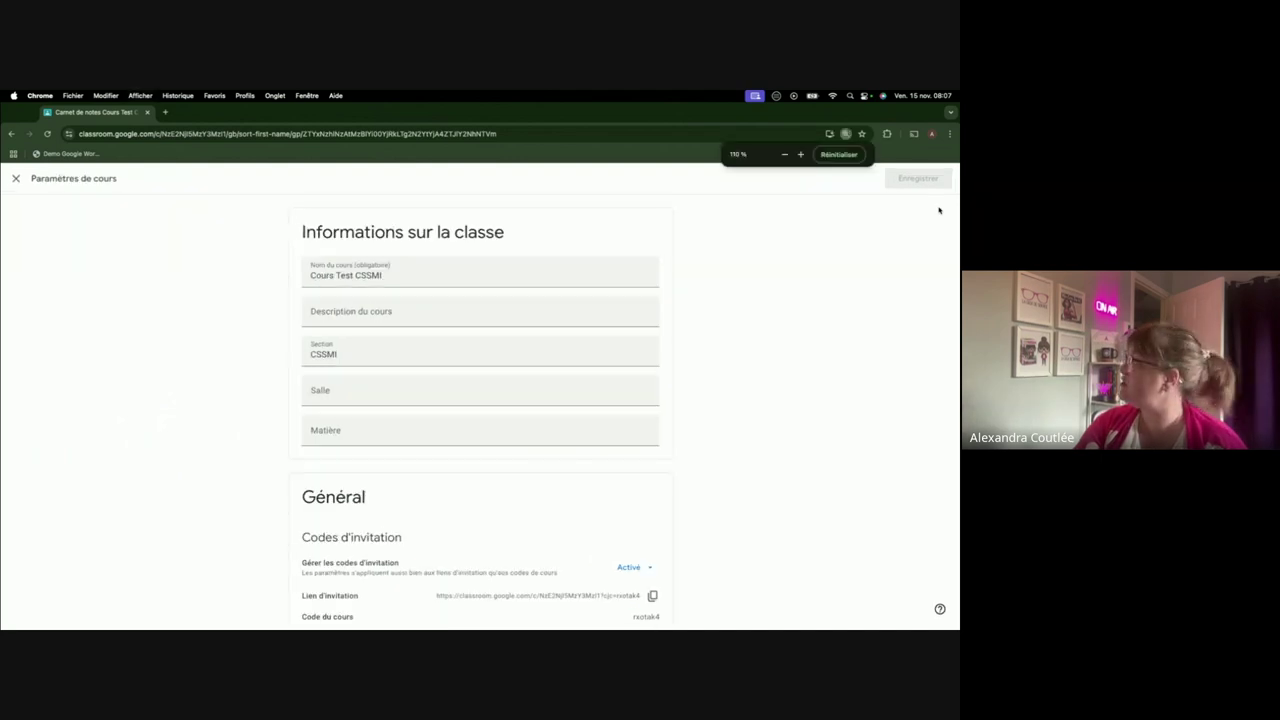
pyautogui.press('super+plus')
pyautogui.press('super+plus')
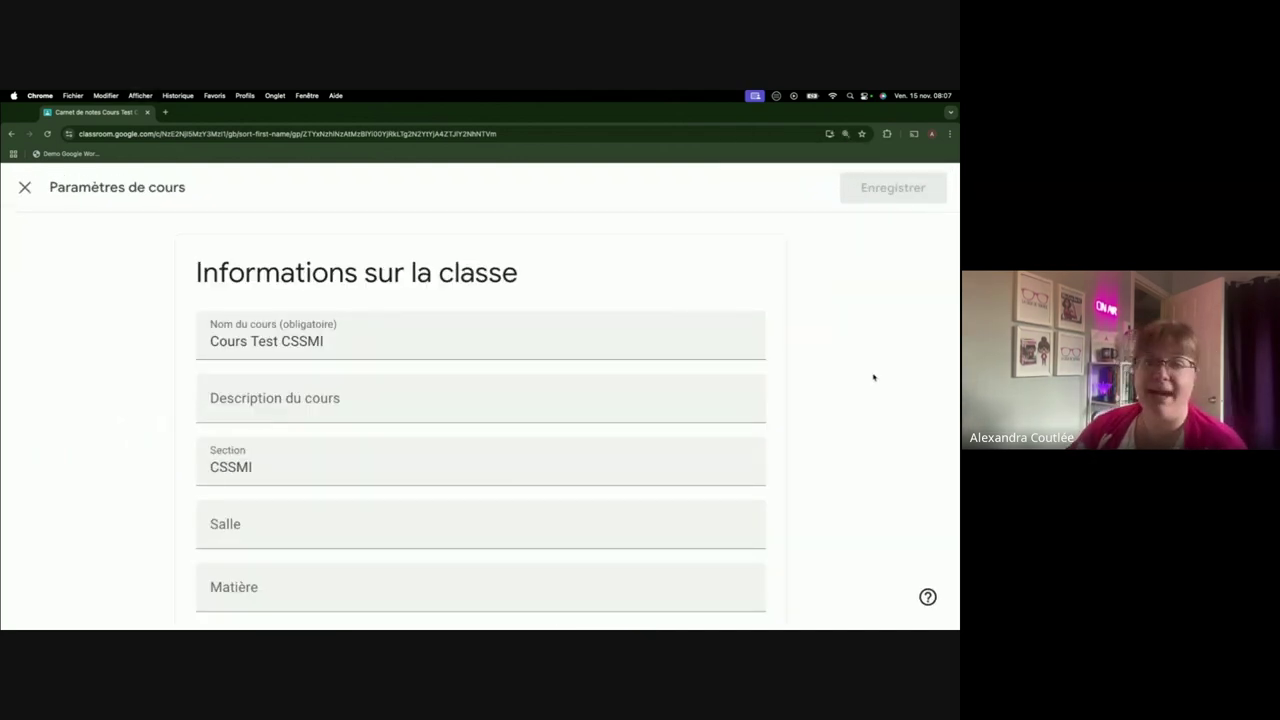
# Examine the course settings down to the grading periods, including the names and dates defined for each period
pyautogui.scroll(-2, 873, 377)
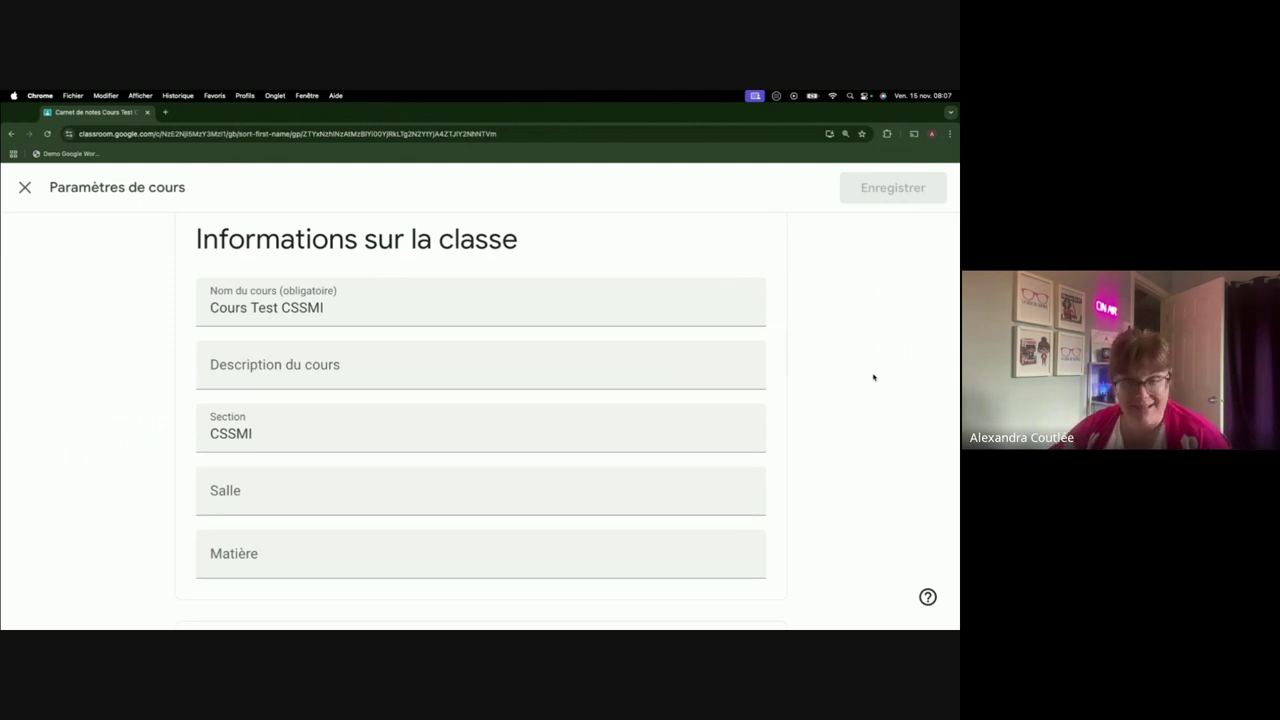
pyautogui.scroll(-2, 873, 377)
pyautogui.scroll(-5, 873, 377)
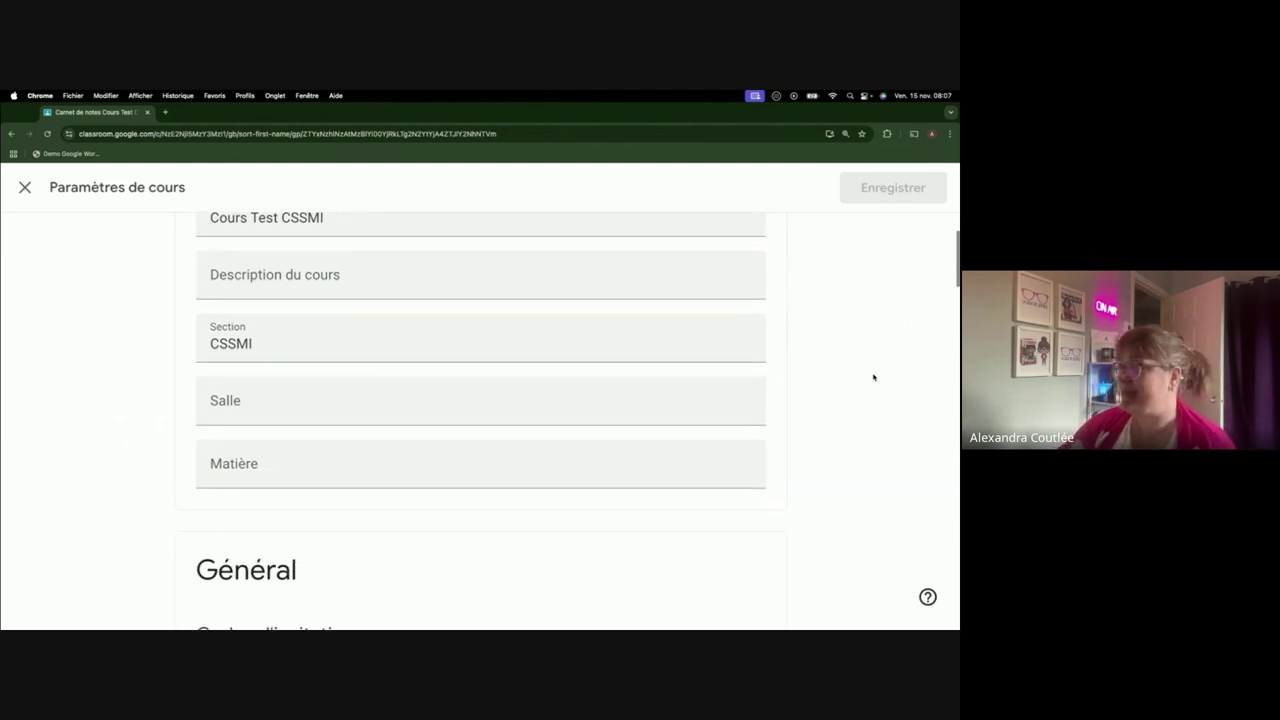
pyautogui.scroll(-4, 873, 377)
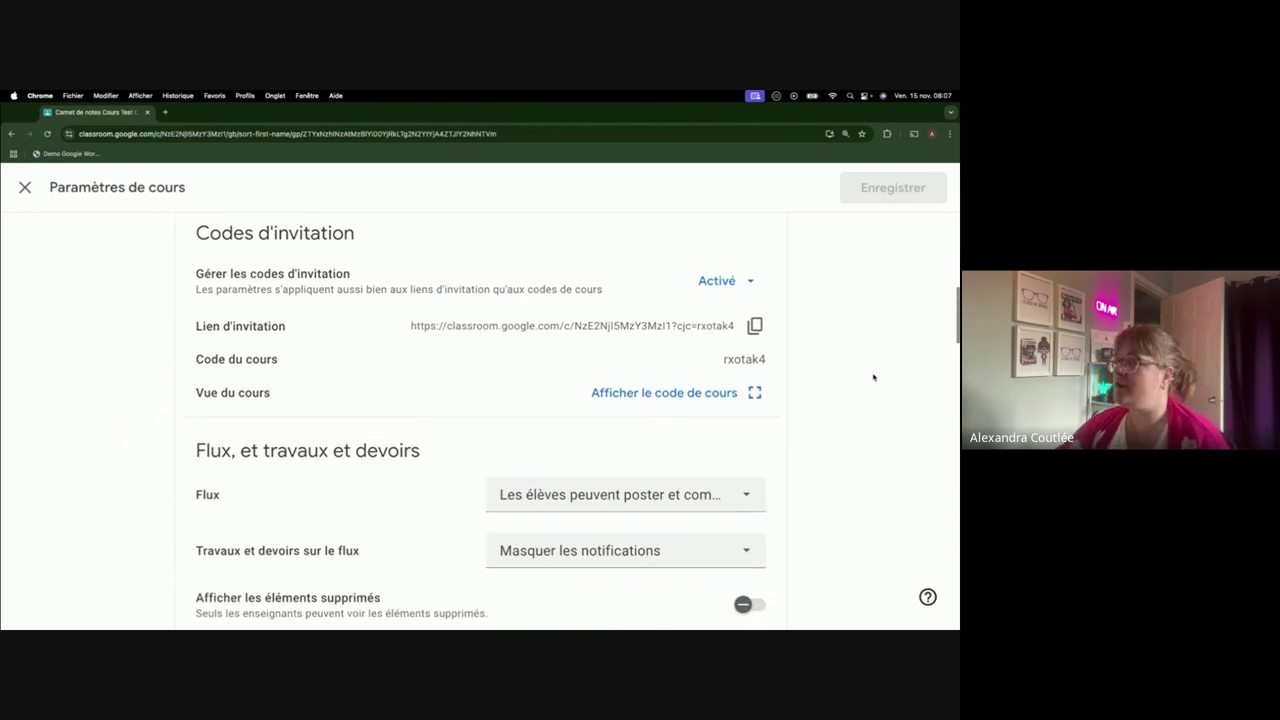
pyautogui.scroll(-4, 873, 377)
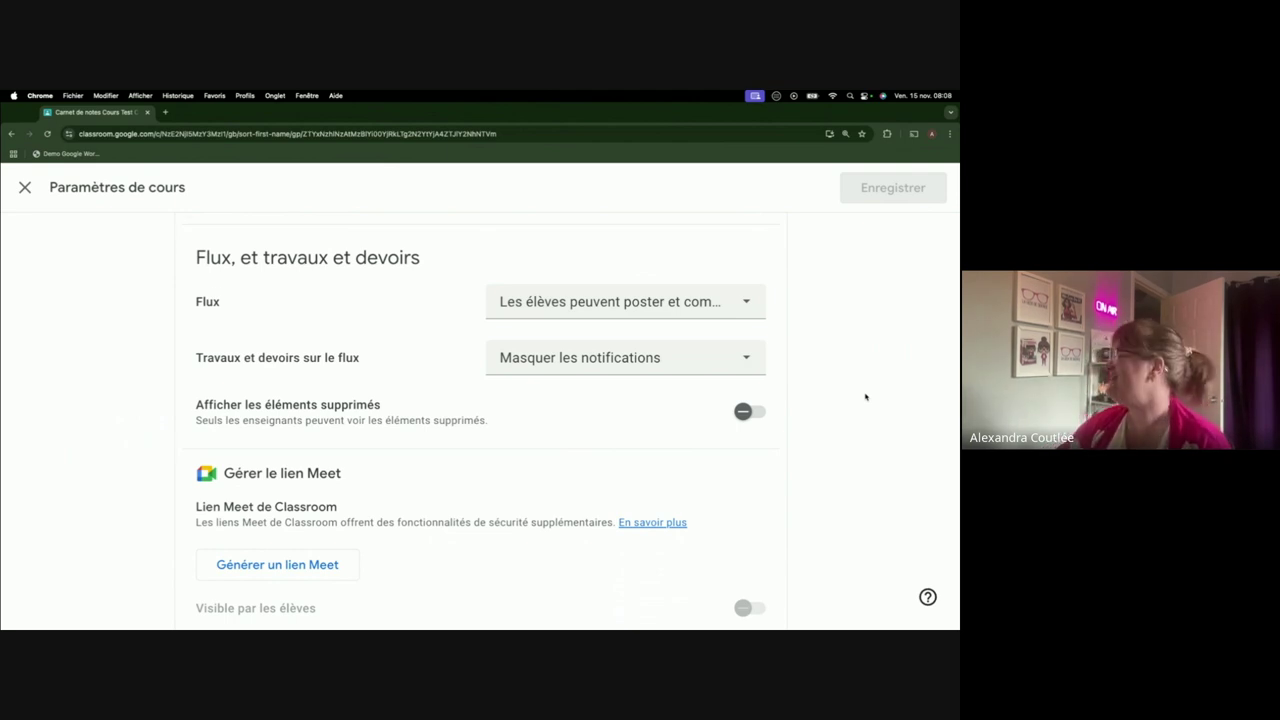
pyautogui.scroll(-3, 865, 397)
pyautogui.scroll(-6, 865, 397)
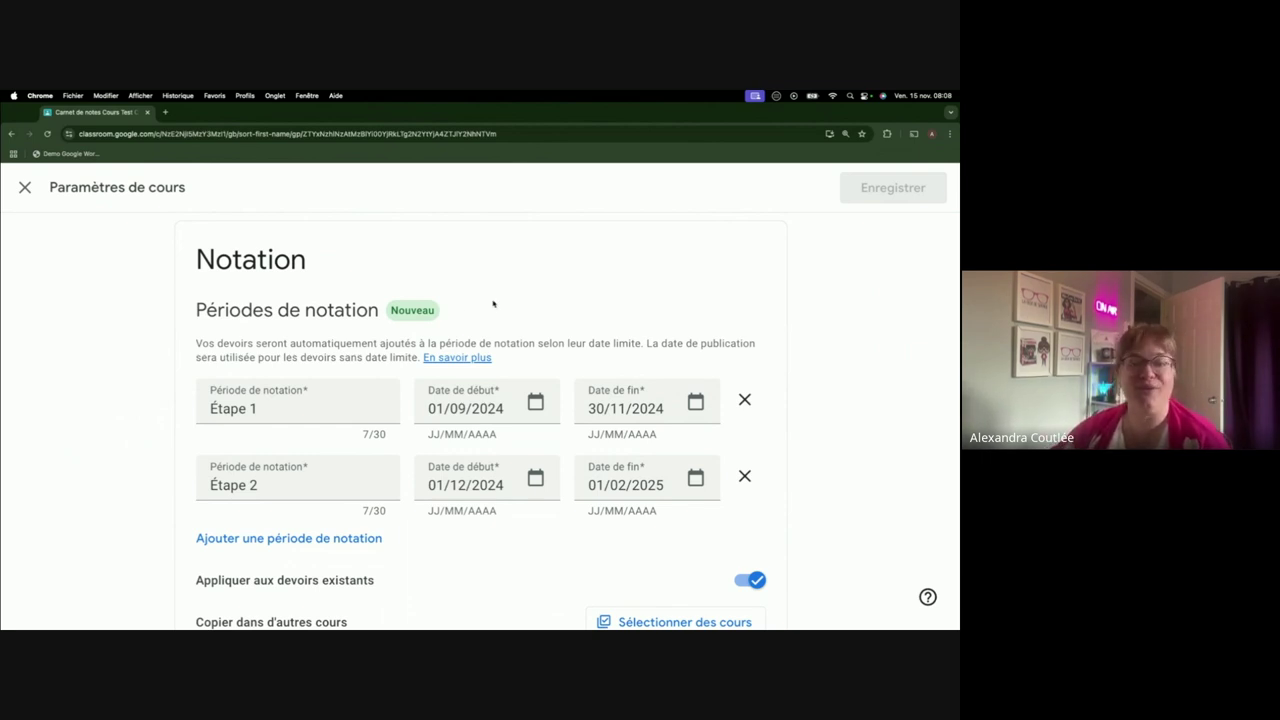
pyautogui.moveTo(197, 311); pyautogui.dragTo(390, 313)
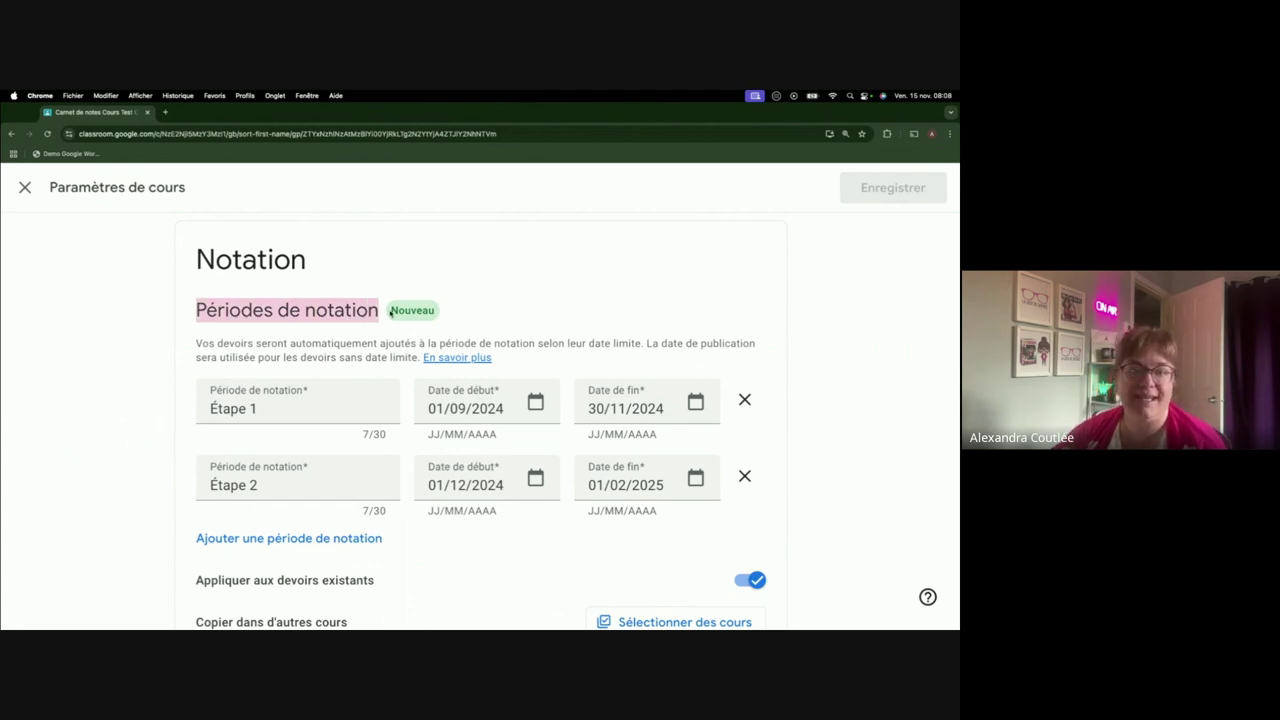
pyautogui.scroll(-1, 209, 344)
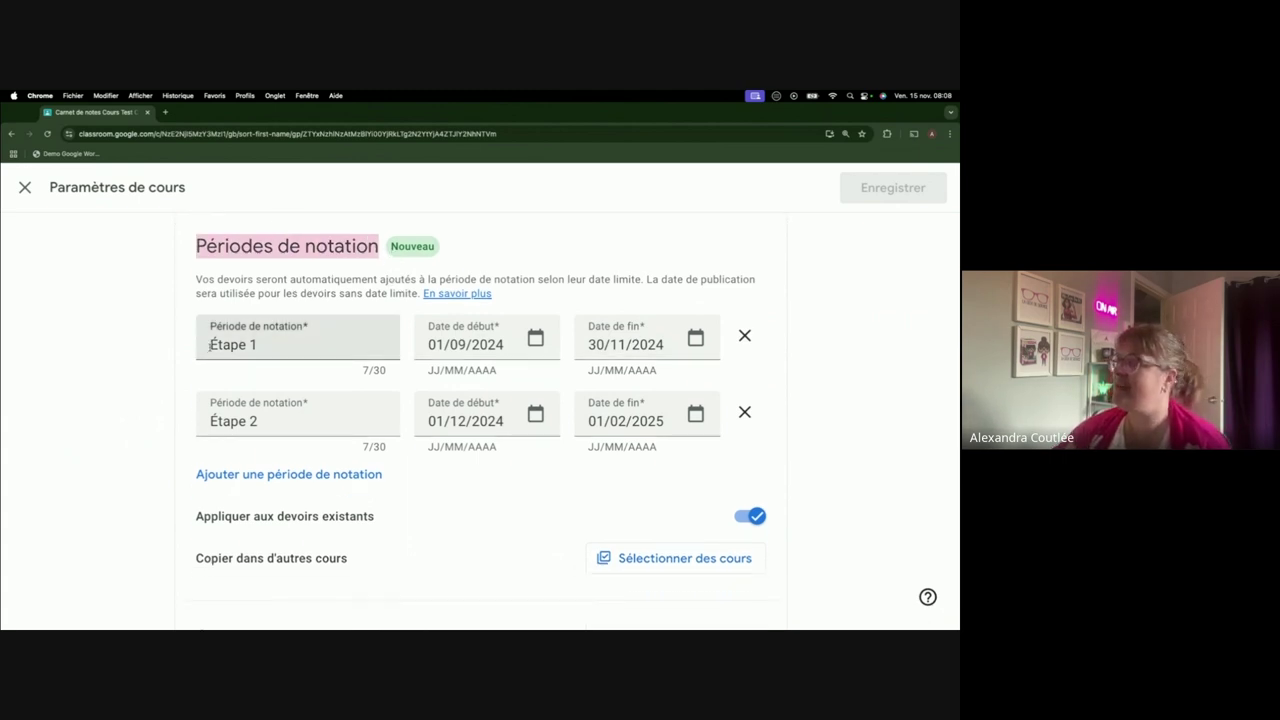
pyautogui.moveTo(209, 344); pyautogui.dragTo(272, 347)
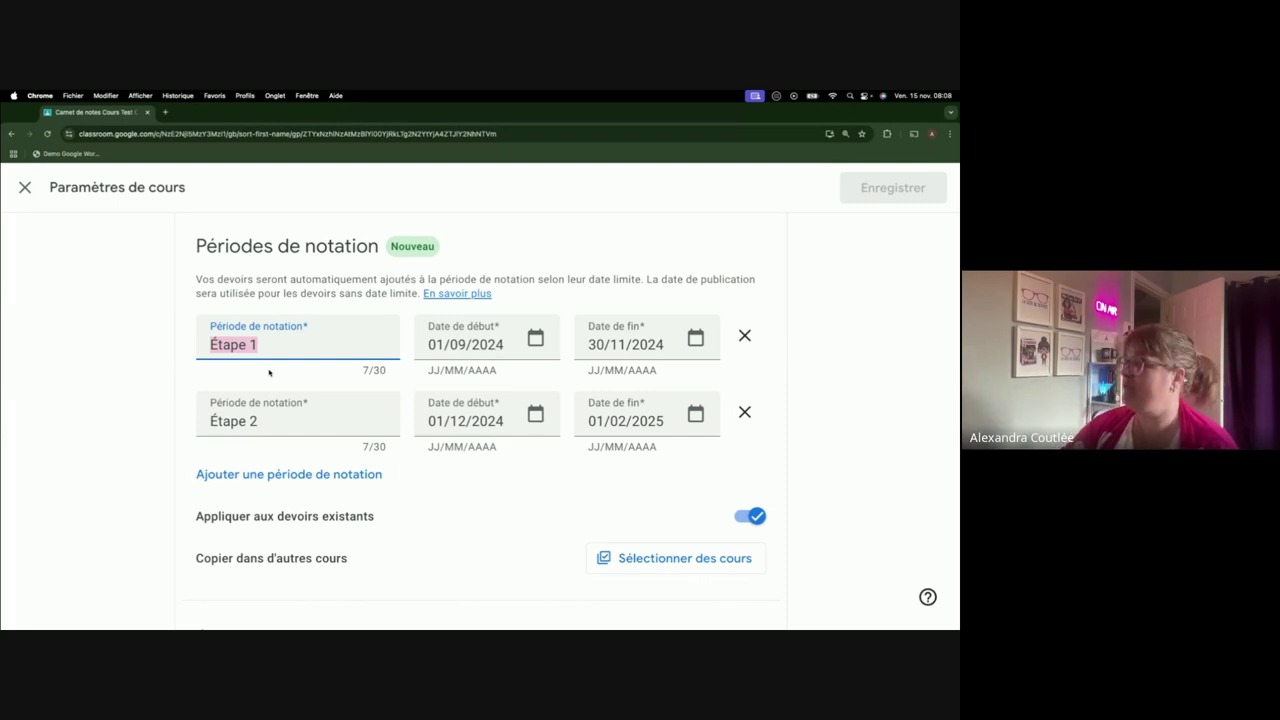
pyautogui.scroll(-1, 244, 388)
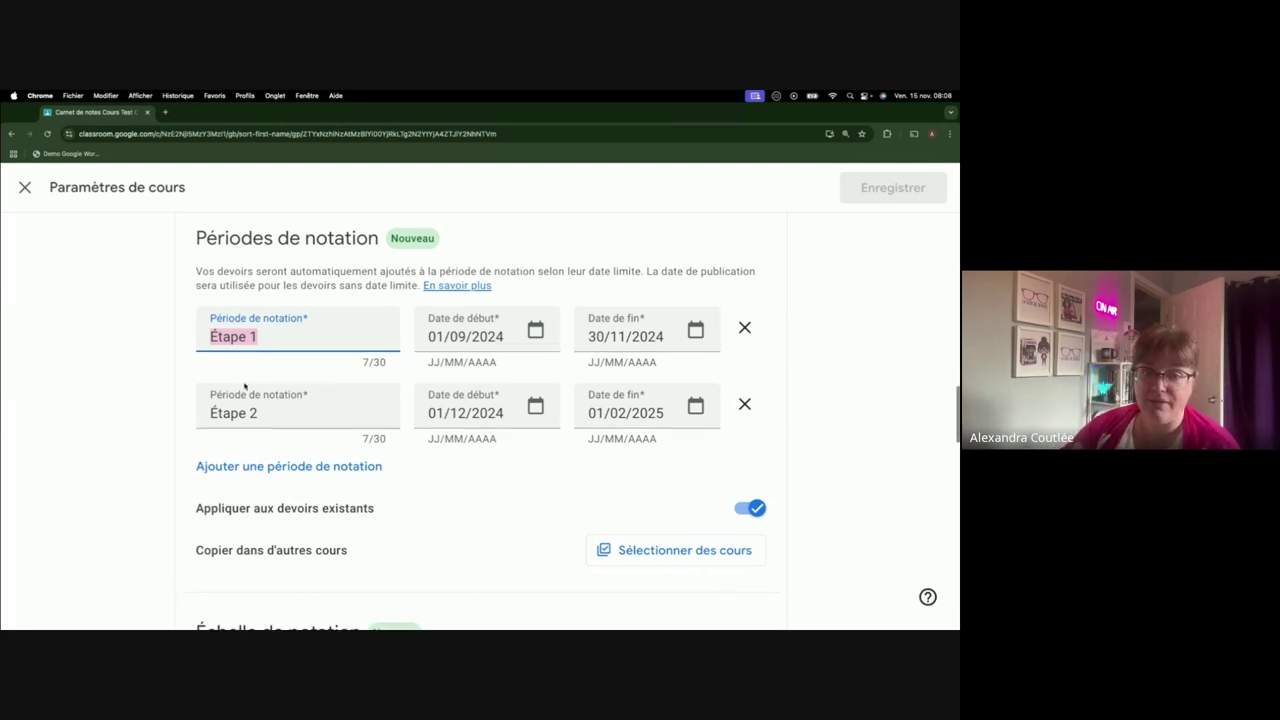
# Add a blank grading period below Étape 2 and review the option that applies the periods to existing assignments
pyautogui.click(256, 459)
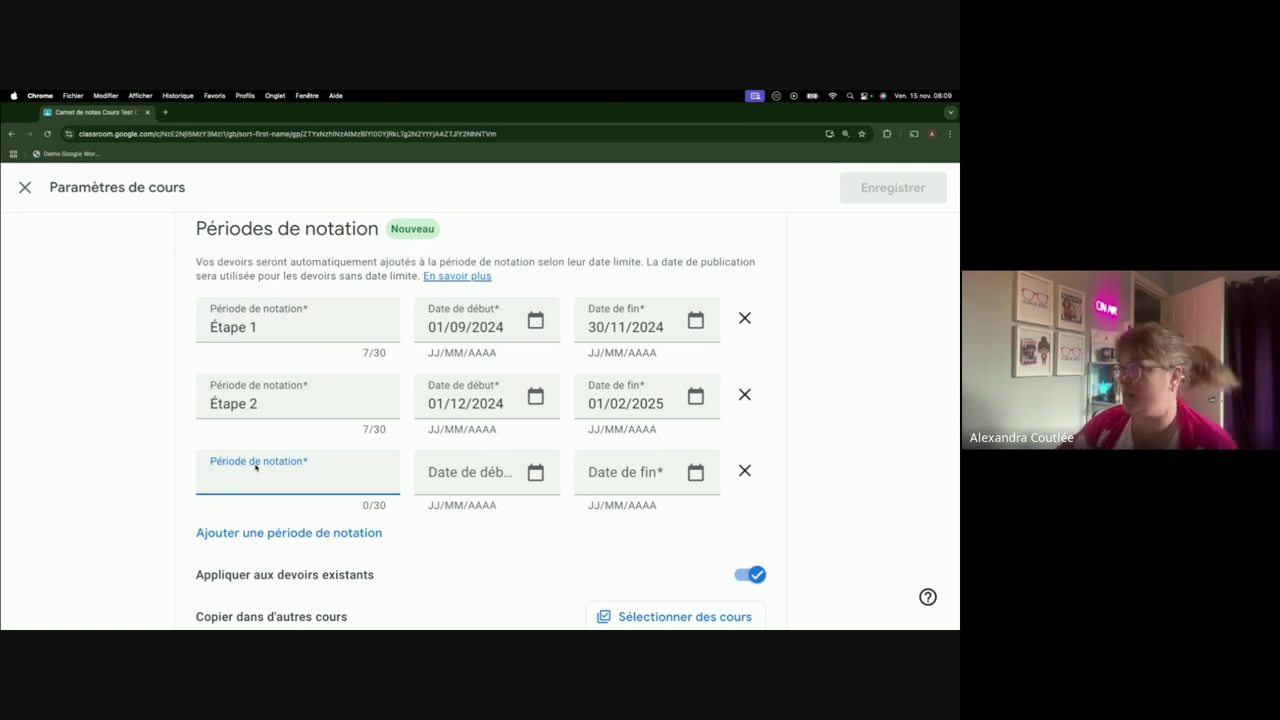
pyautogui.scroll(-2, 257, 463)
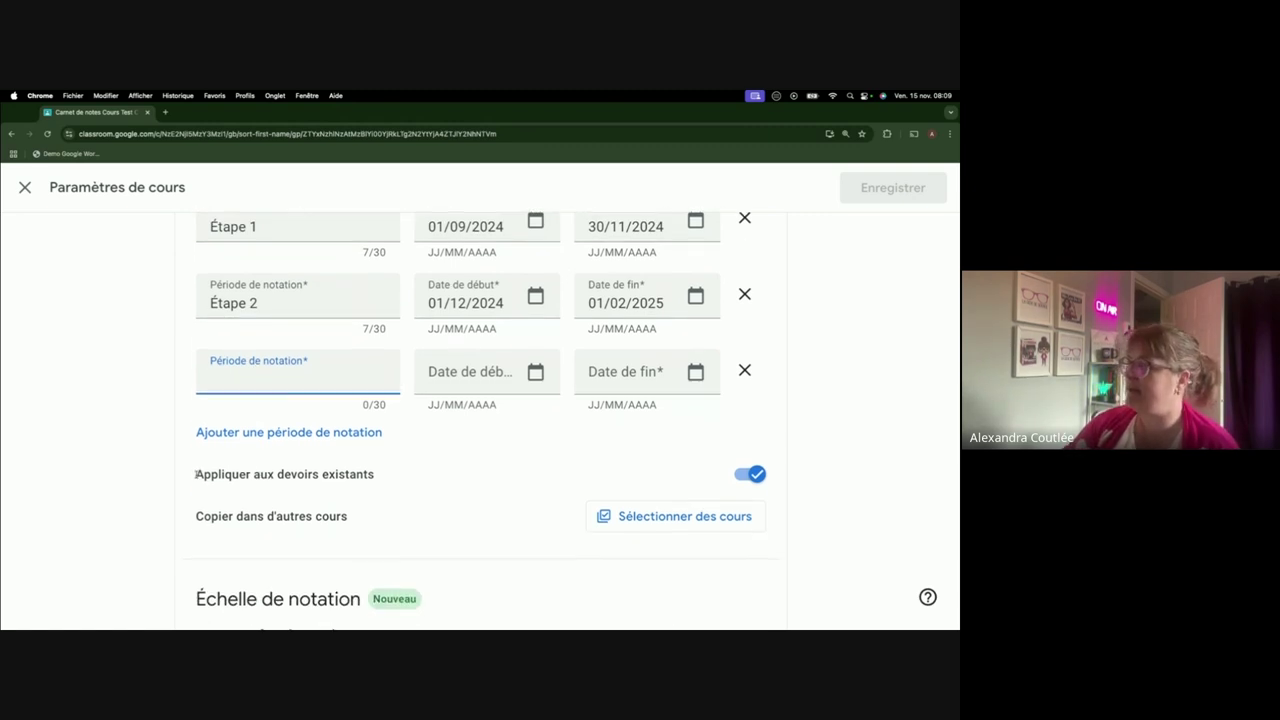
pyautogui.moveTo(197, 474); pyautogui.dragTo(377, 476)
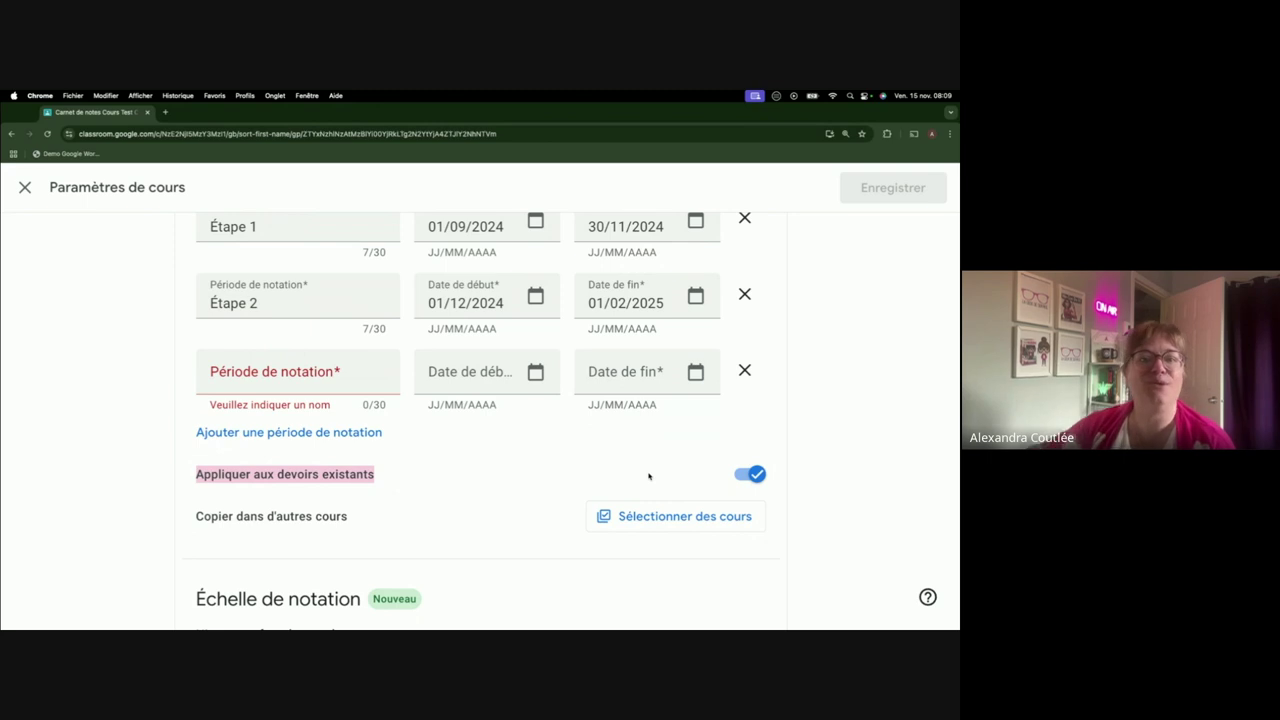
pyautogui.scroll(-3, 648, 476)
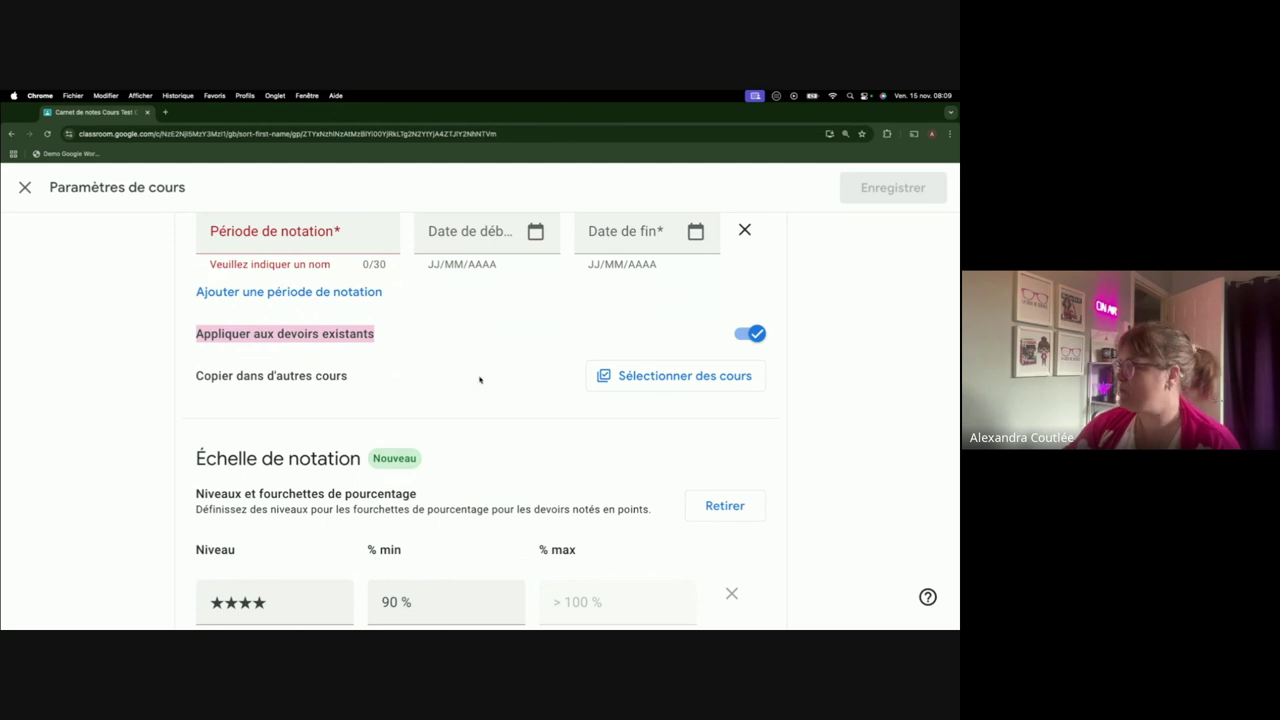
# Check which other courses the grading periods can be copied to, and leave the course settings without keeping the changes
pyautogui.click(626, 385)
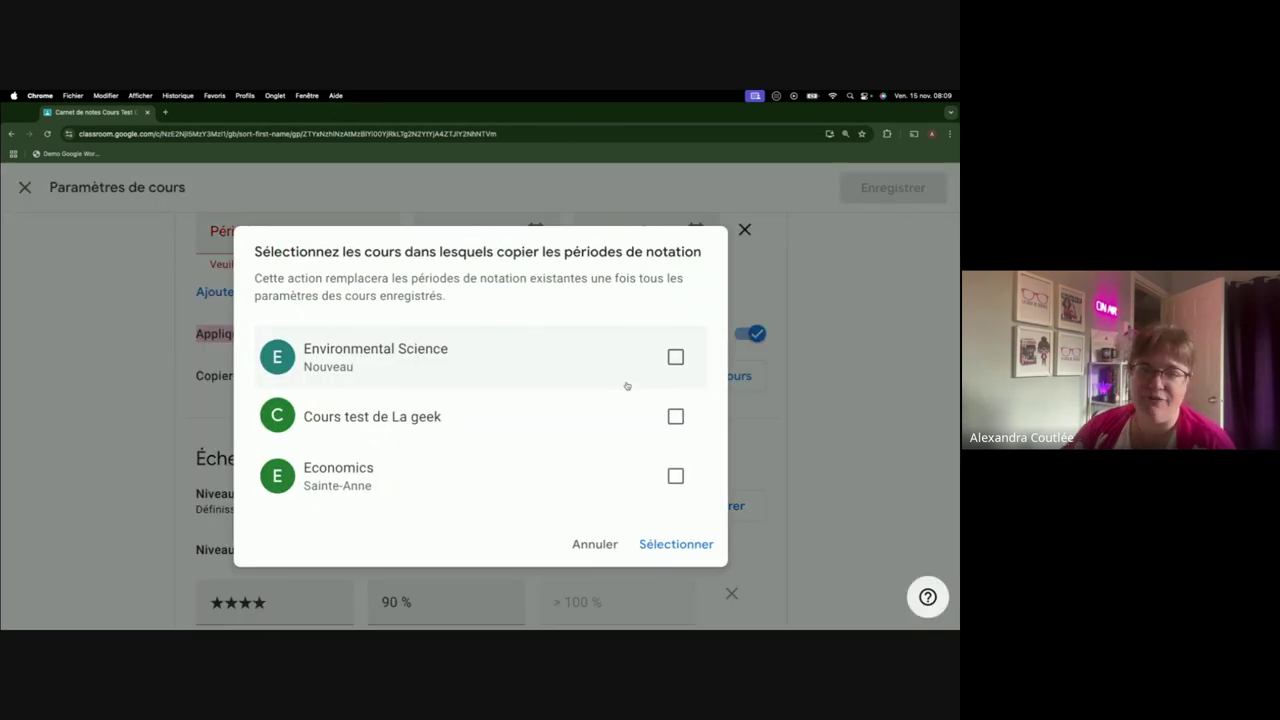
pyautogui.click(583, 544)
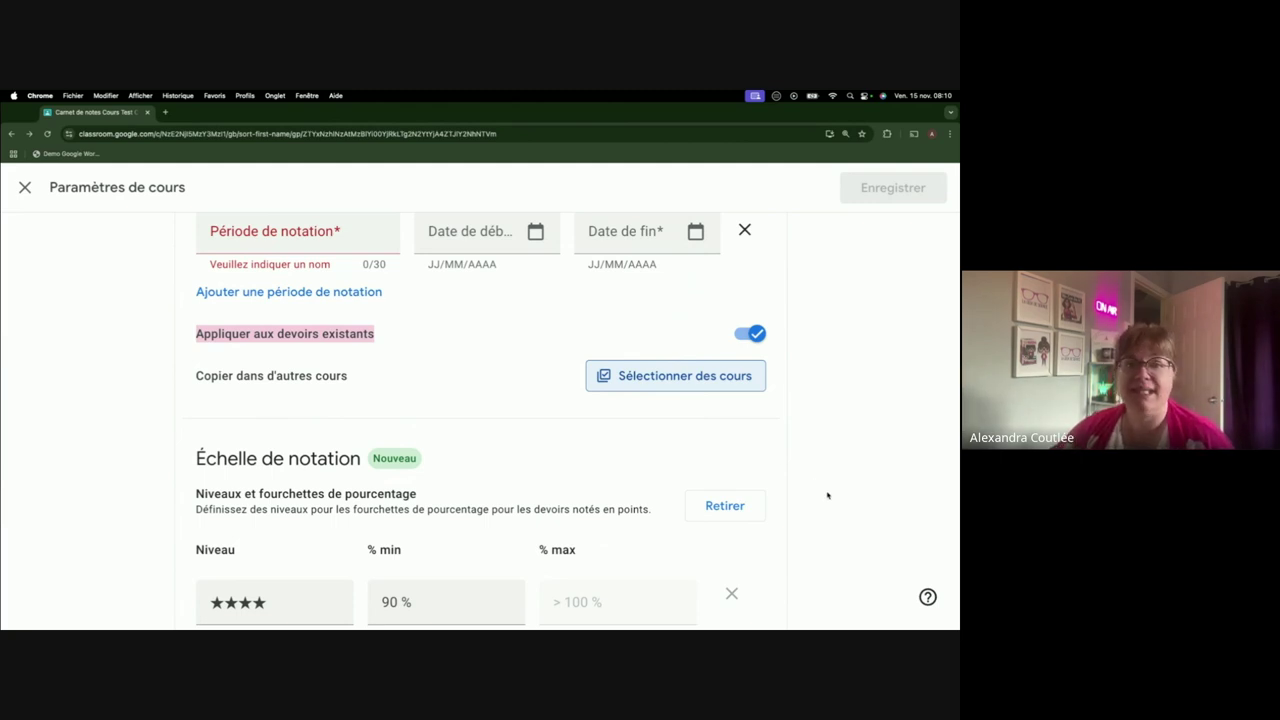
pyautogui.click(25, 187)
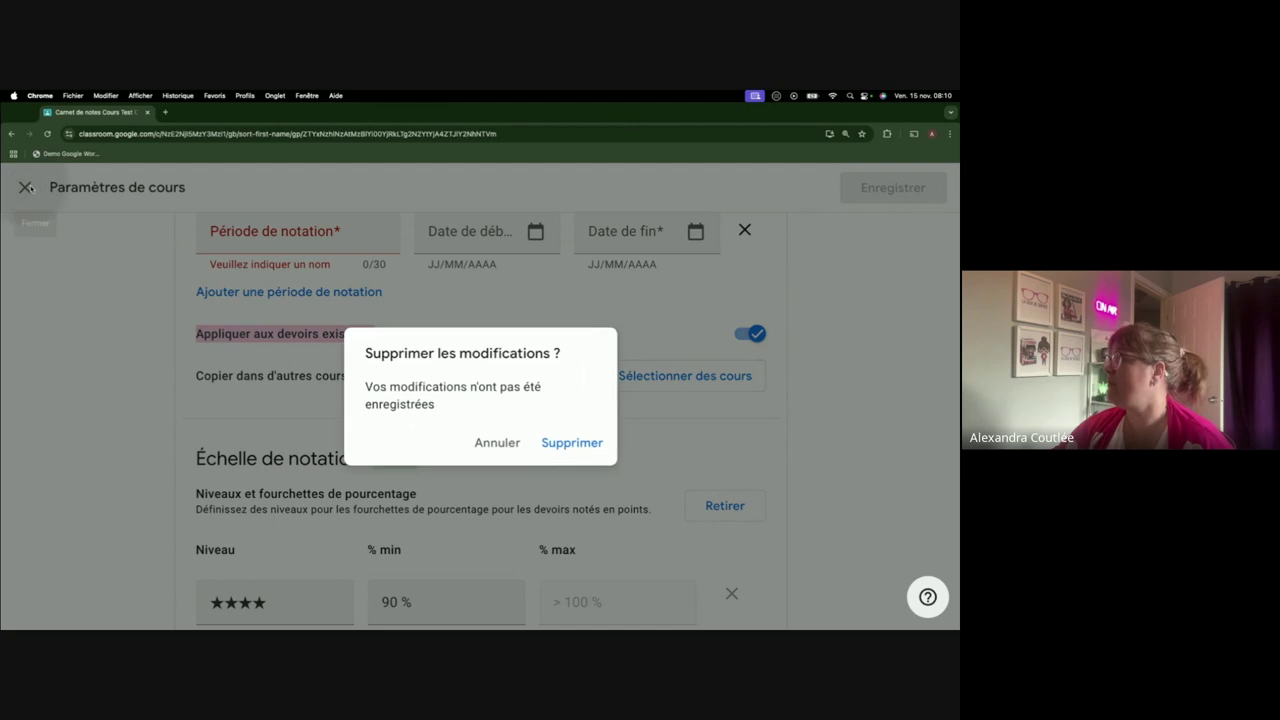
pyautogui.click(578, 443)
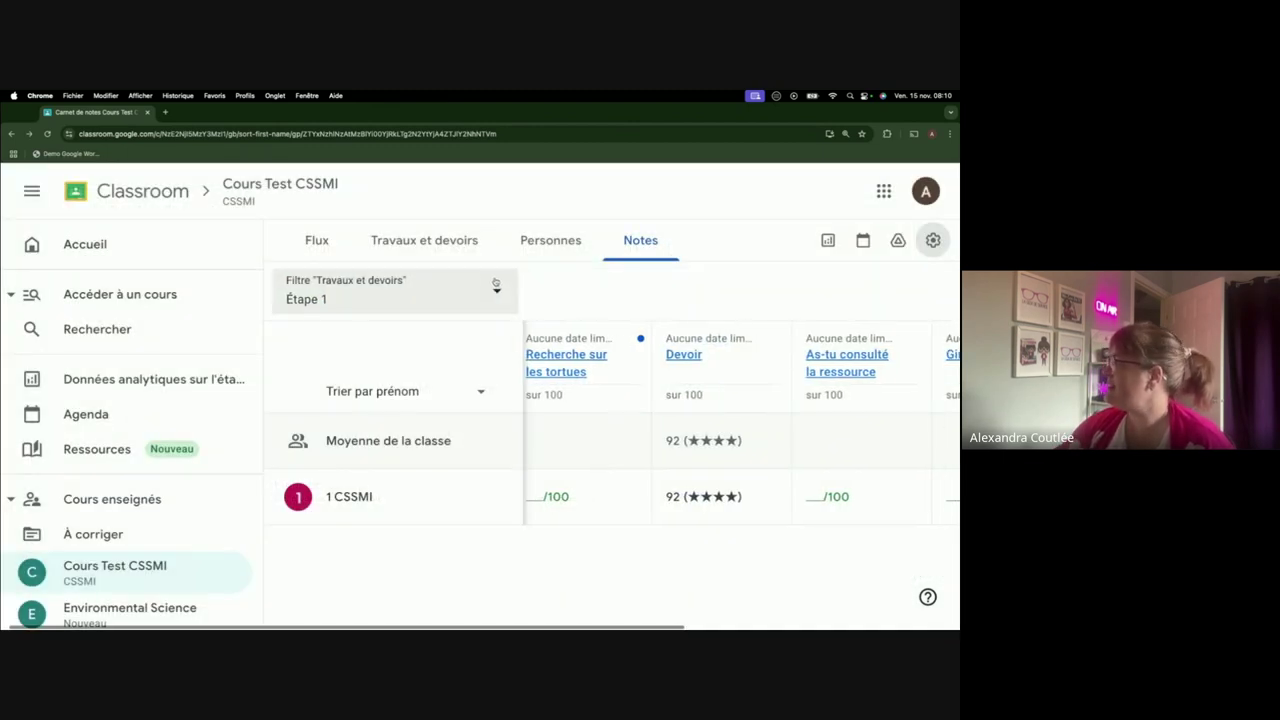
# Review the gradebook's grading-period filter options and look through the assignment columns of Étape 1
pyautogui.click(490, 290)
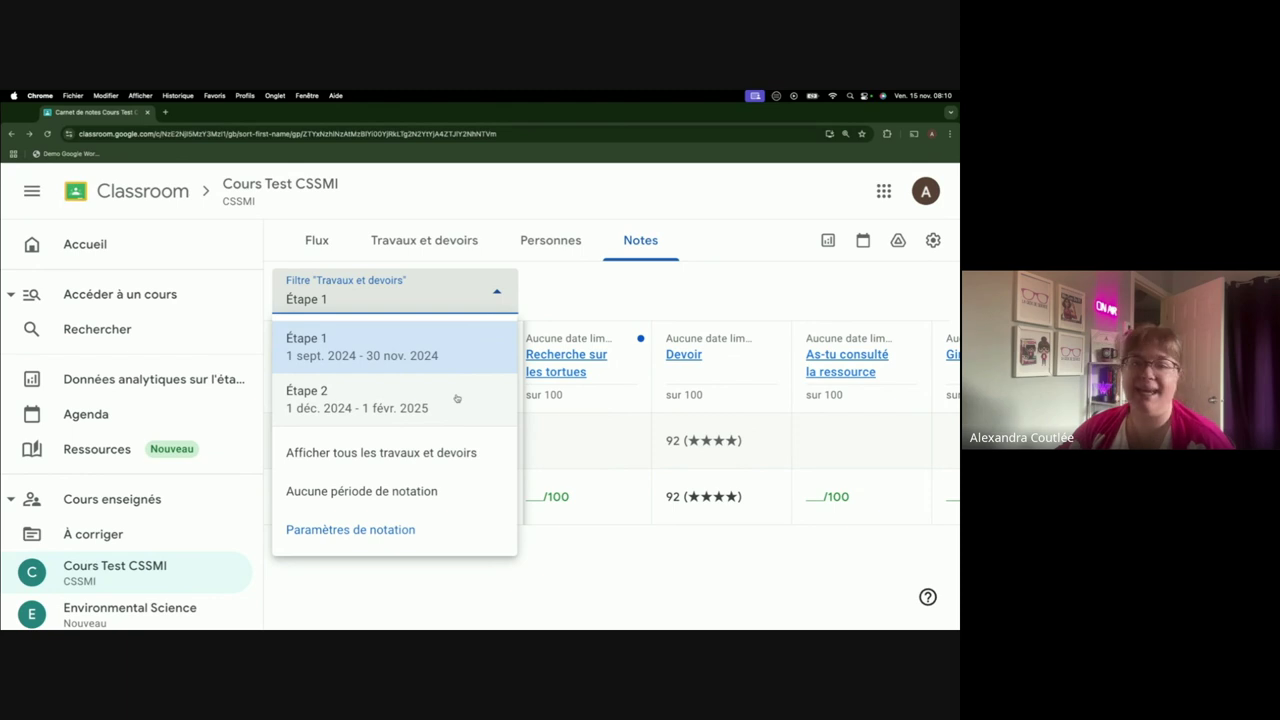
pyautogui.click(600, 297)
pyautogui.hscroll(5, 612, 430)
pyautogui.hscroll(-3, 613, 432)
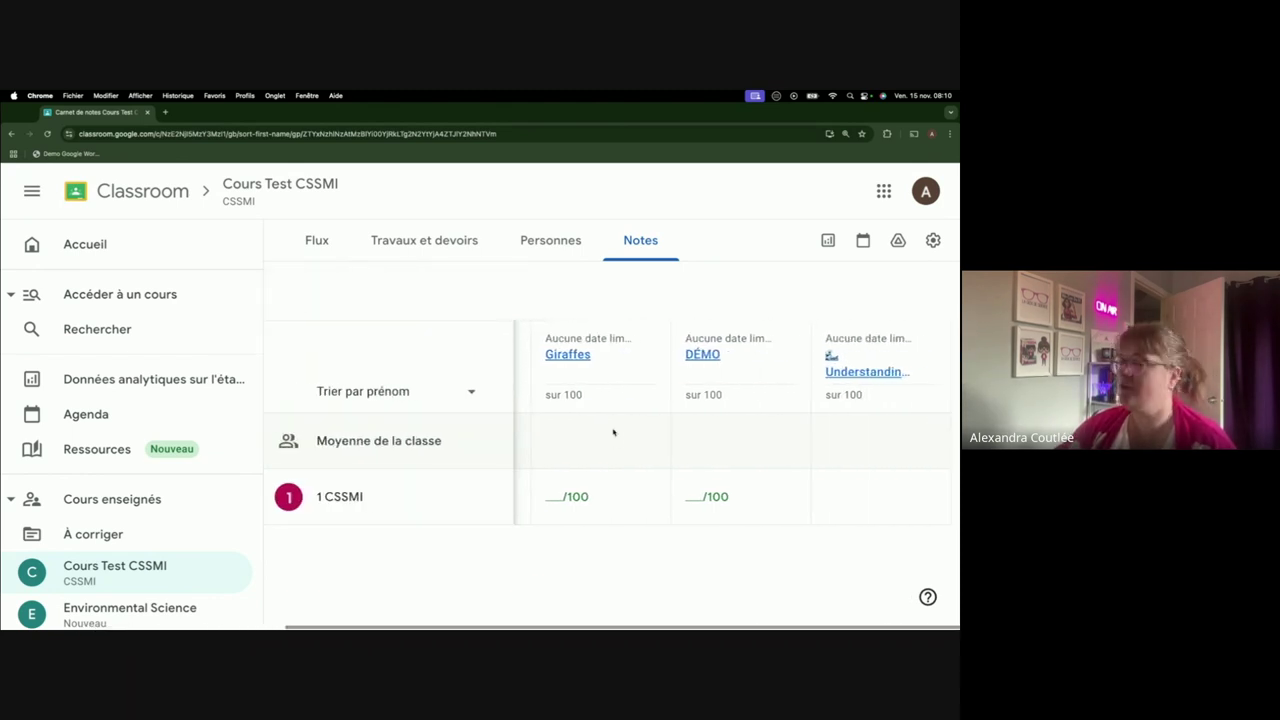
pyautogui.hscroll(-3, 712, 442)
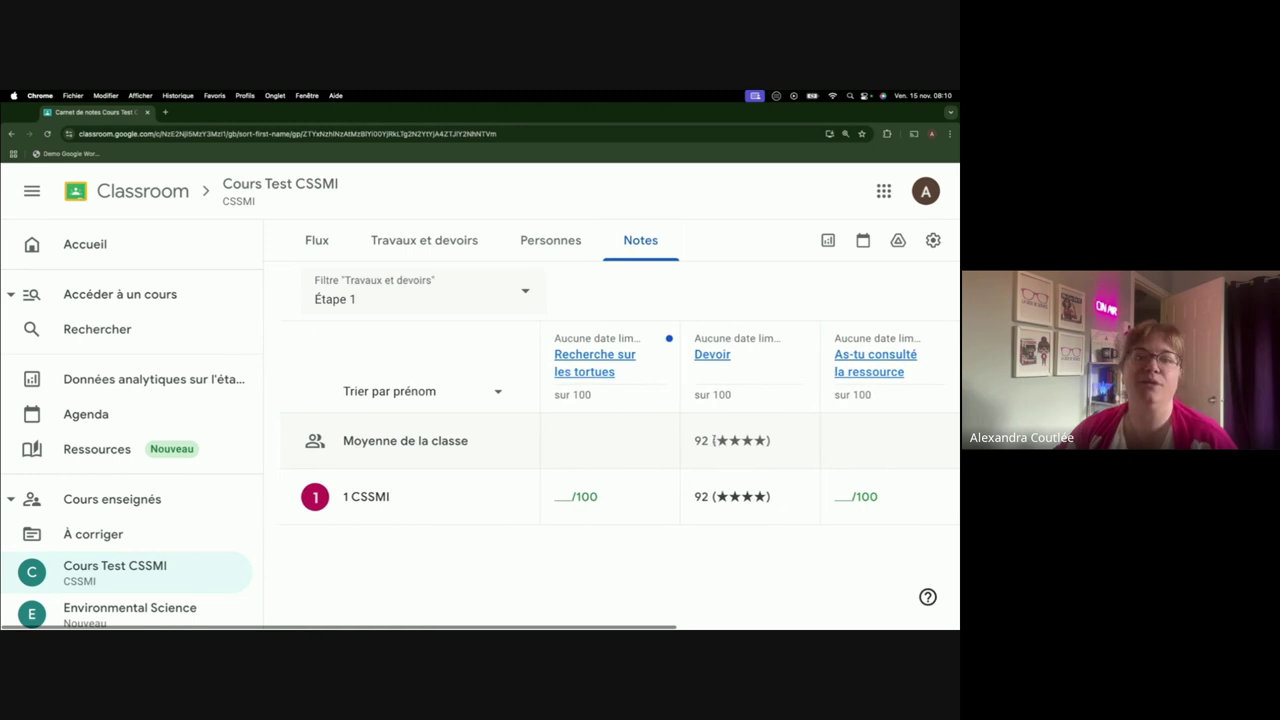
# Filter the gradebook to Étape 2 and return it to Étape 1
pyautogui.click(500, 292)
pyautogui.click(430, 398)
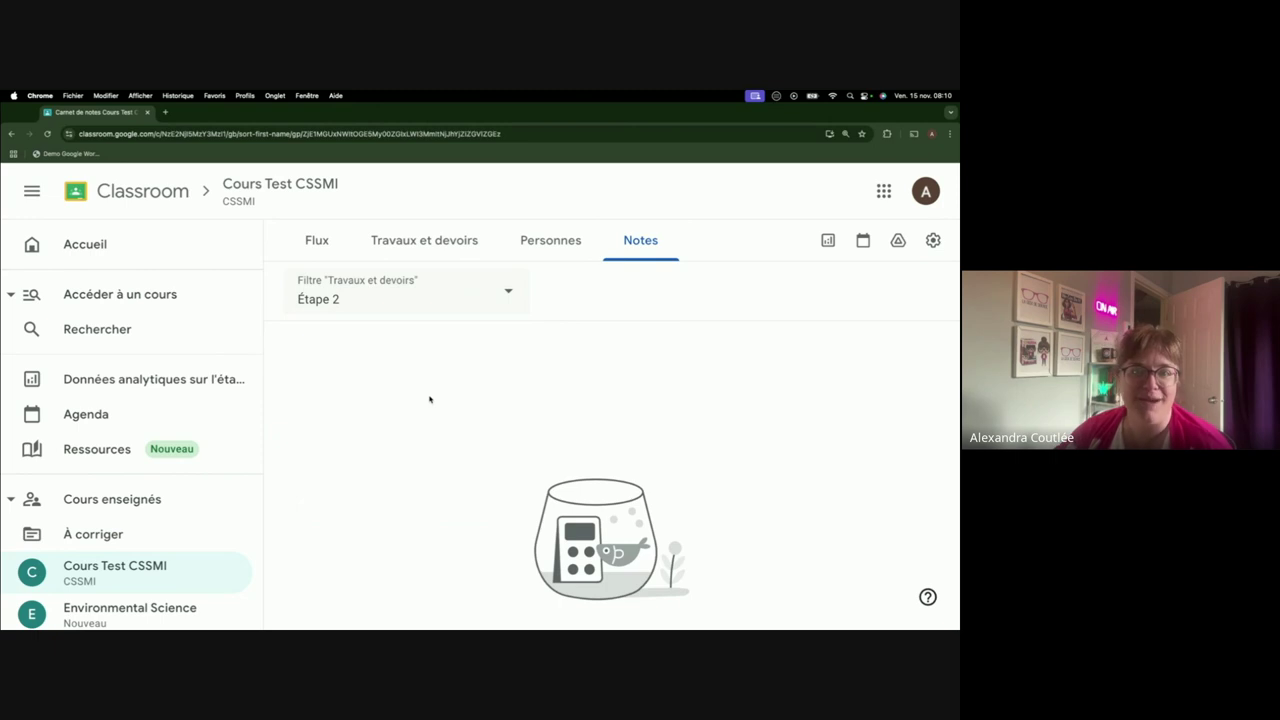
pyautogui.click(468, 297)
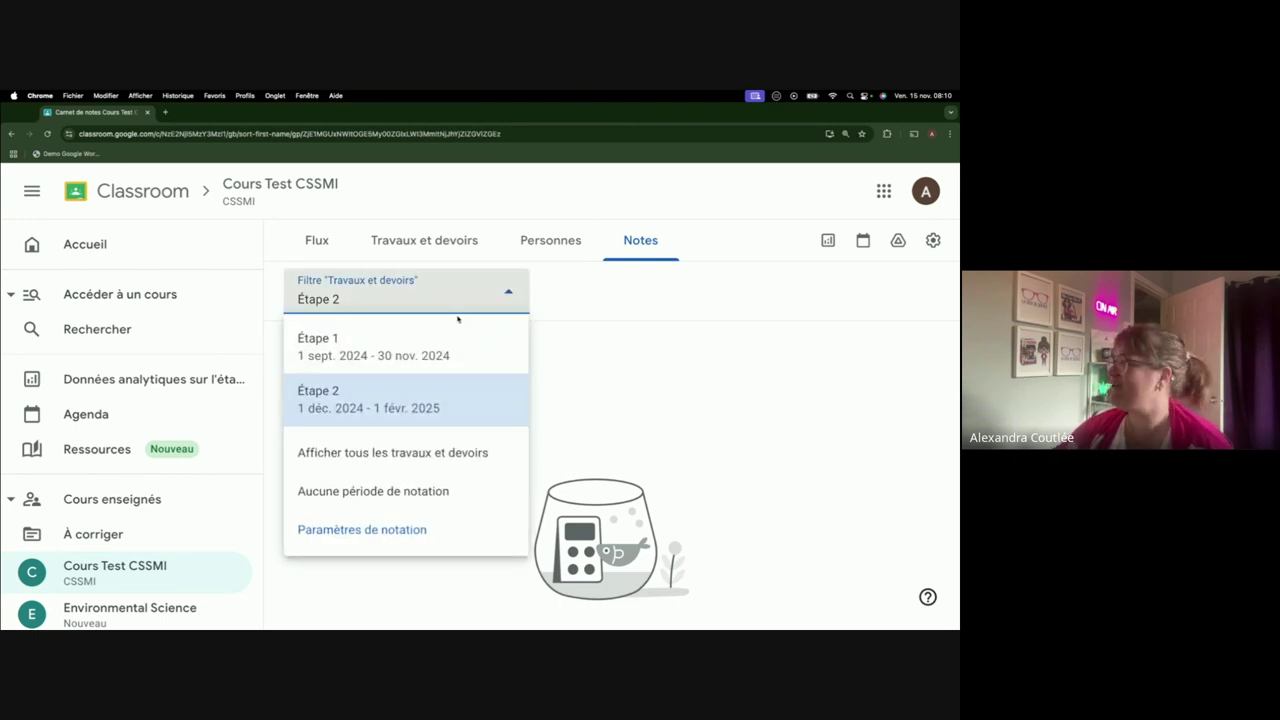
pyautogui.click(445, 343)
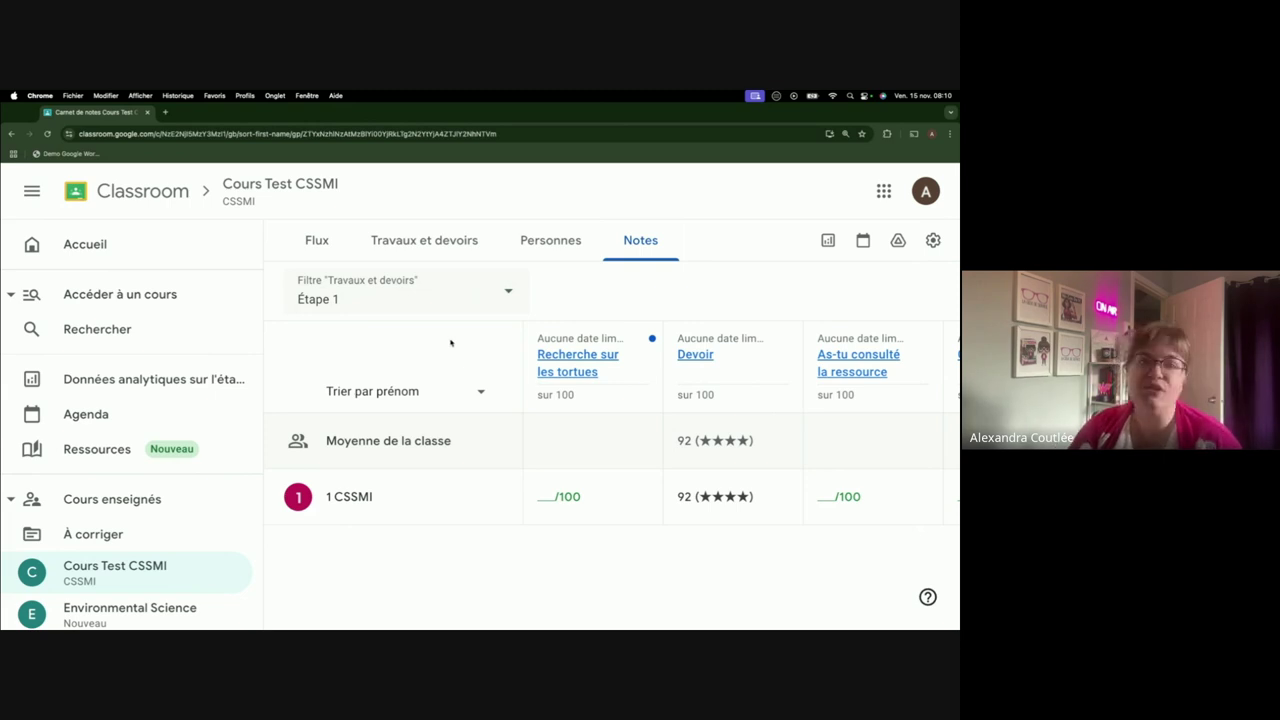
# Open the course settings and remove the existing star-based grading scale under Échelle de notation
pyautogui.press('super+minus')
pyautogui.press('super+minus')
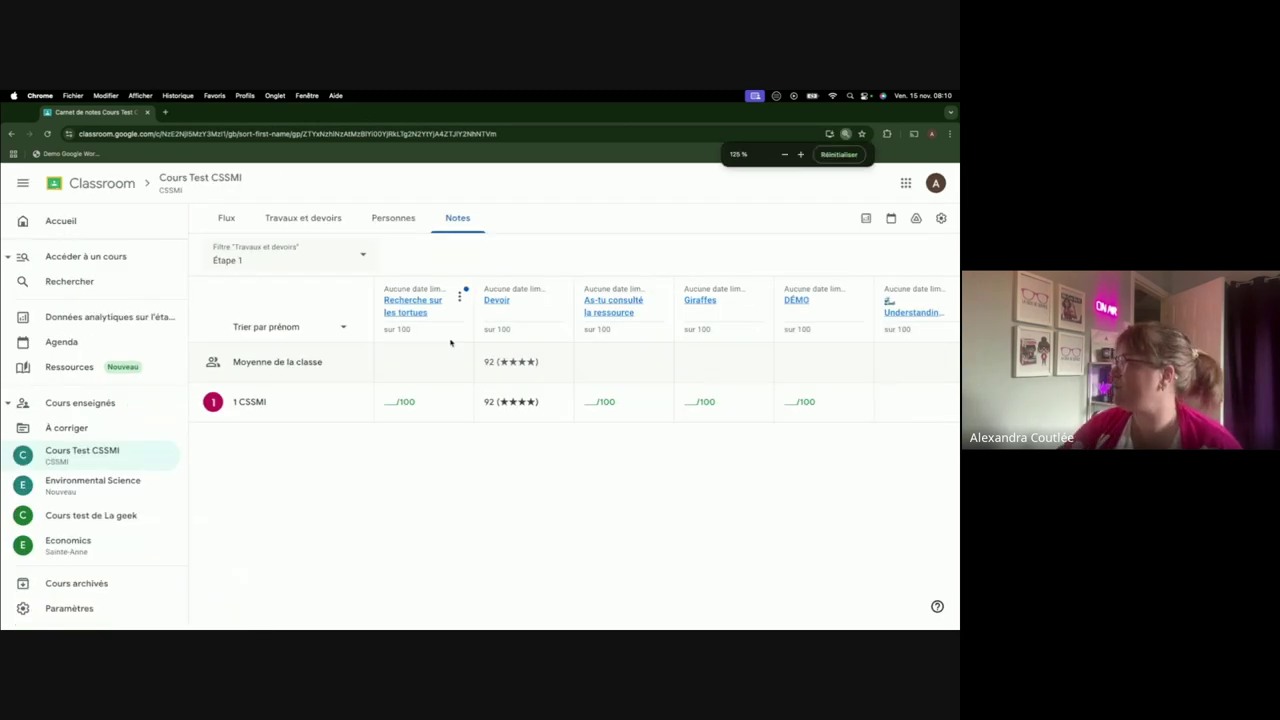
pyautogui.click(940, 217)
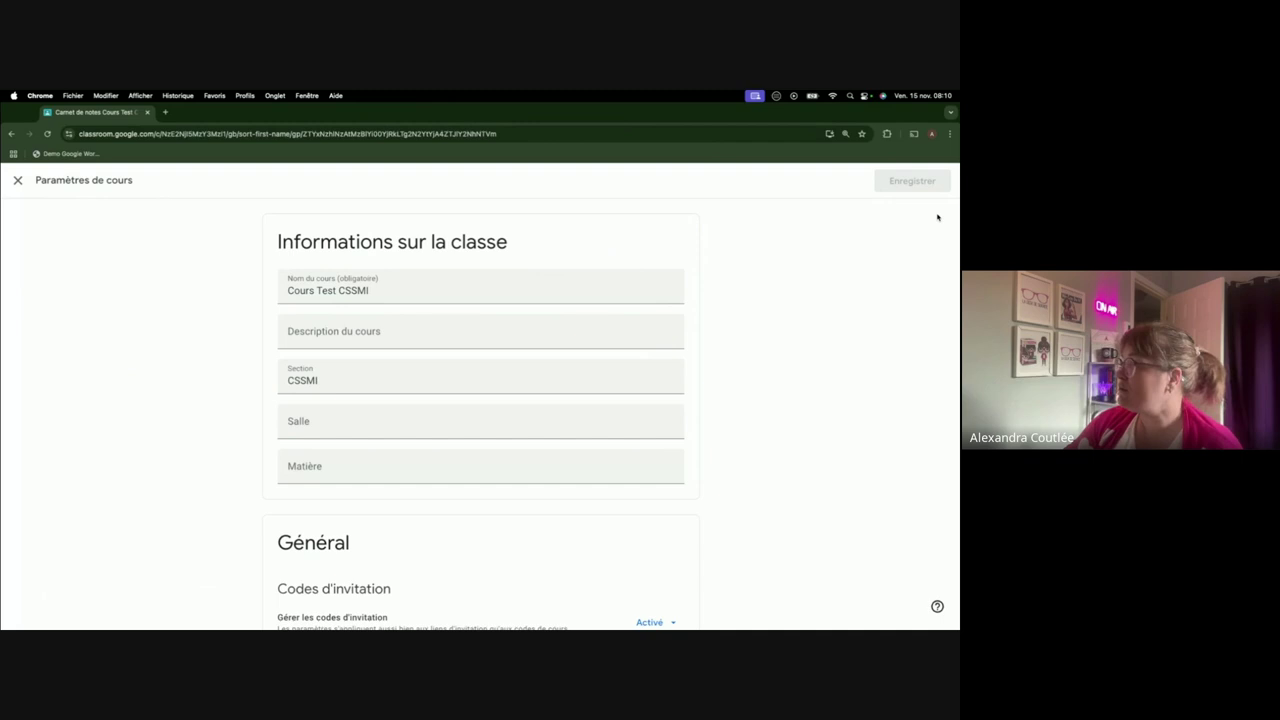
pyautogui.scroll(-2, 359, 507)
pyautogui.scroll(-15, 359, 507)
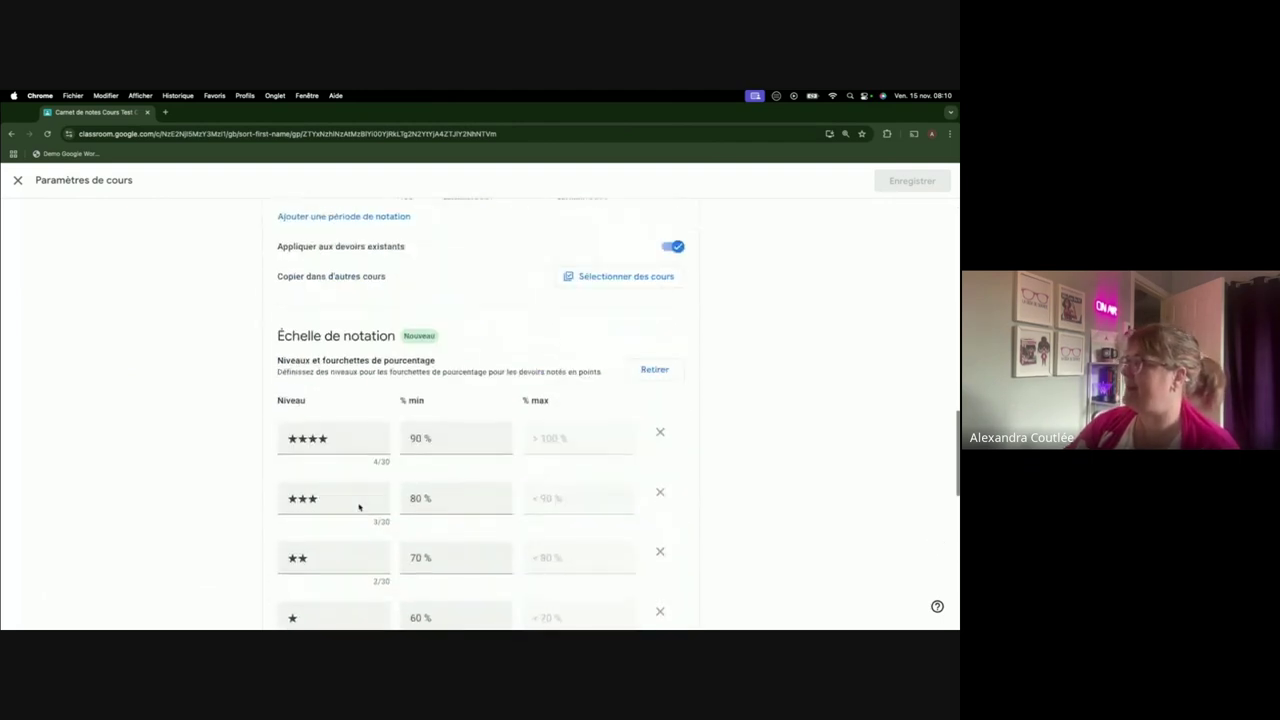
pyautogui.scroll(-3, 359, 507)
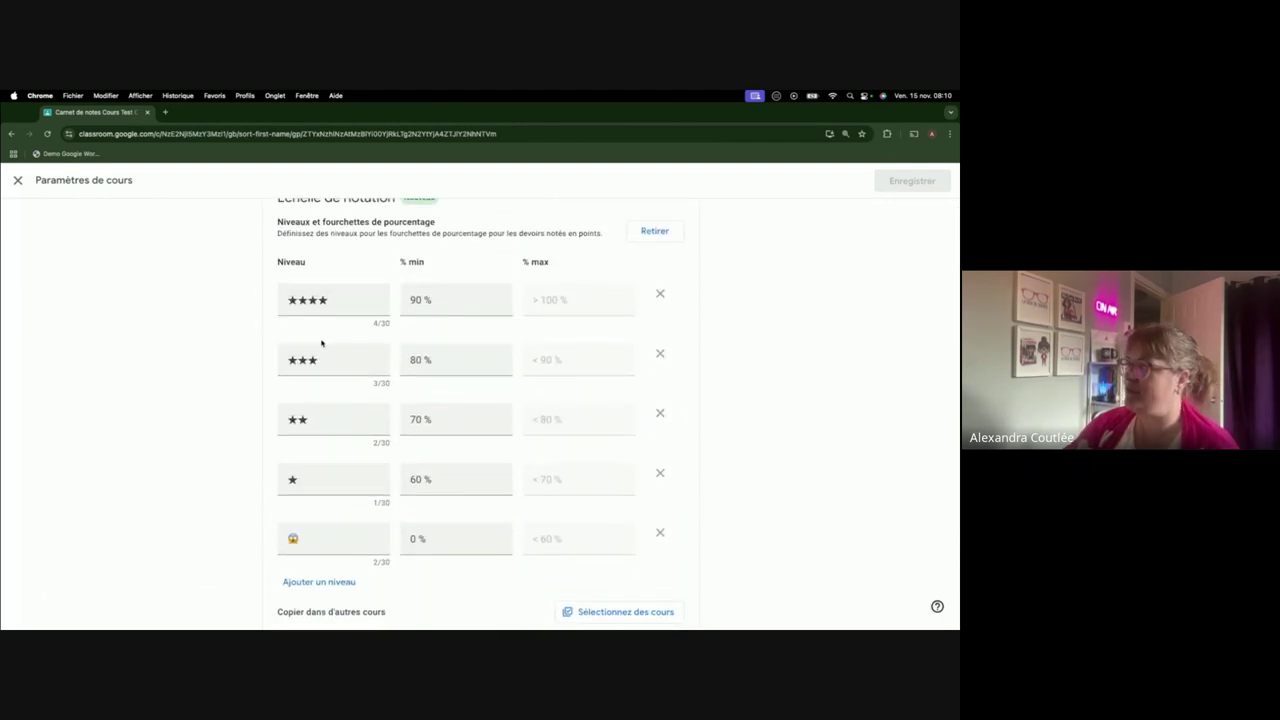
pyautogui.click(647, 236)
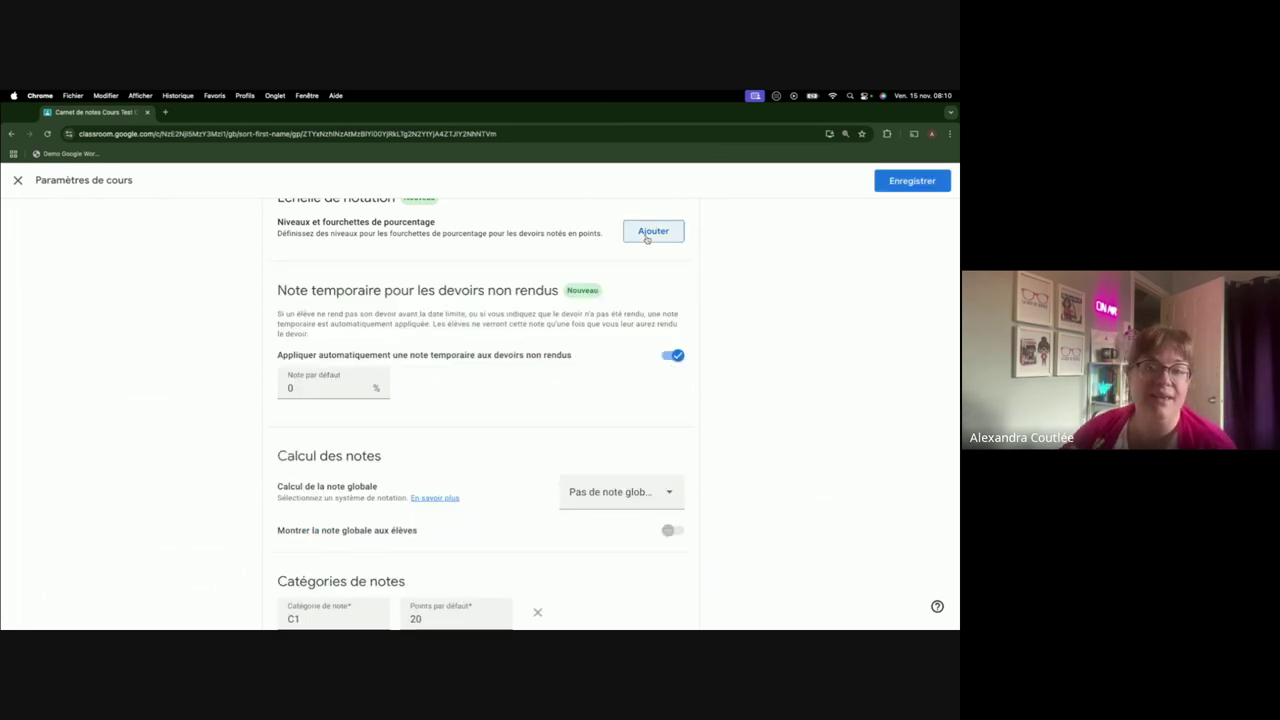
# Add the preset Maîtrise grading scale to the course and review its levels and percentage ranges
pyautogui.scroll(1, 647, 238)
pyautogui.click(660, 247)
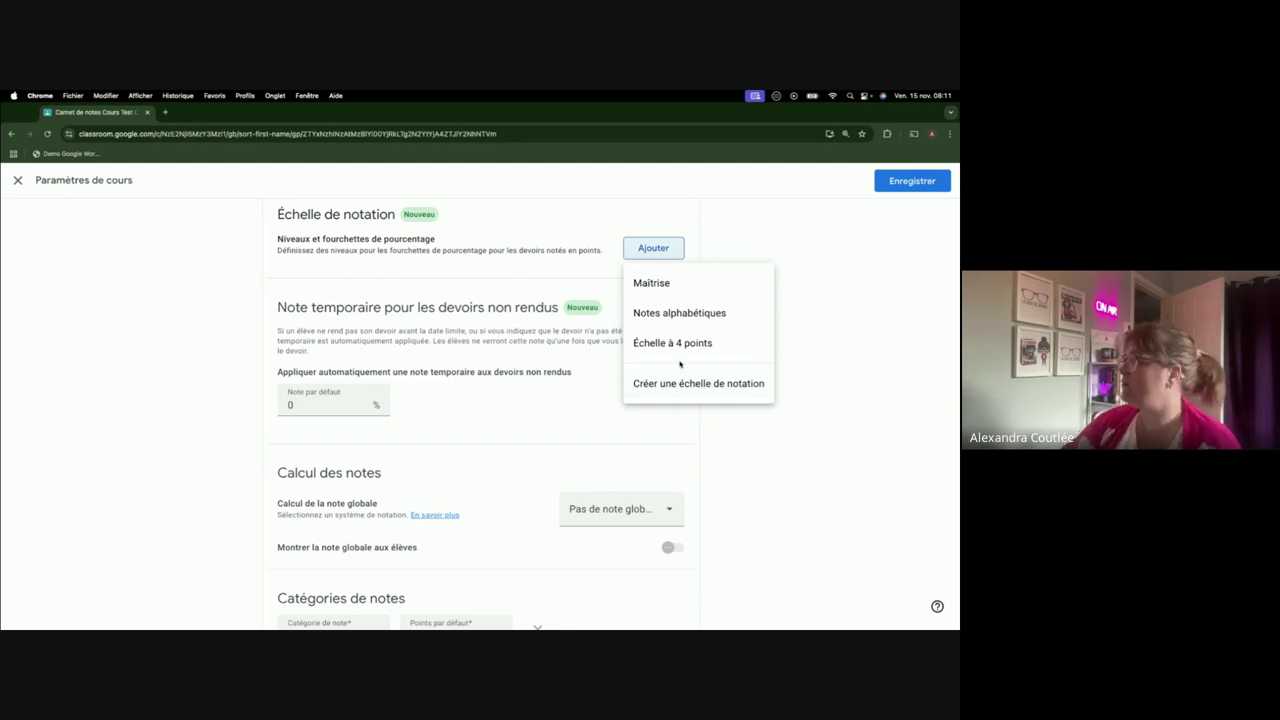
pyautogui.click(664, 288)
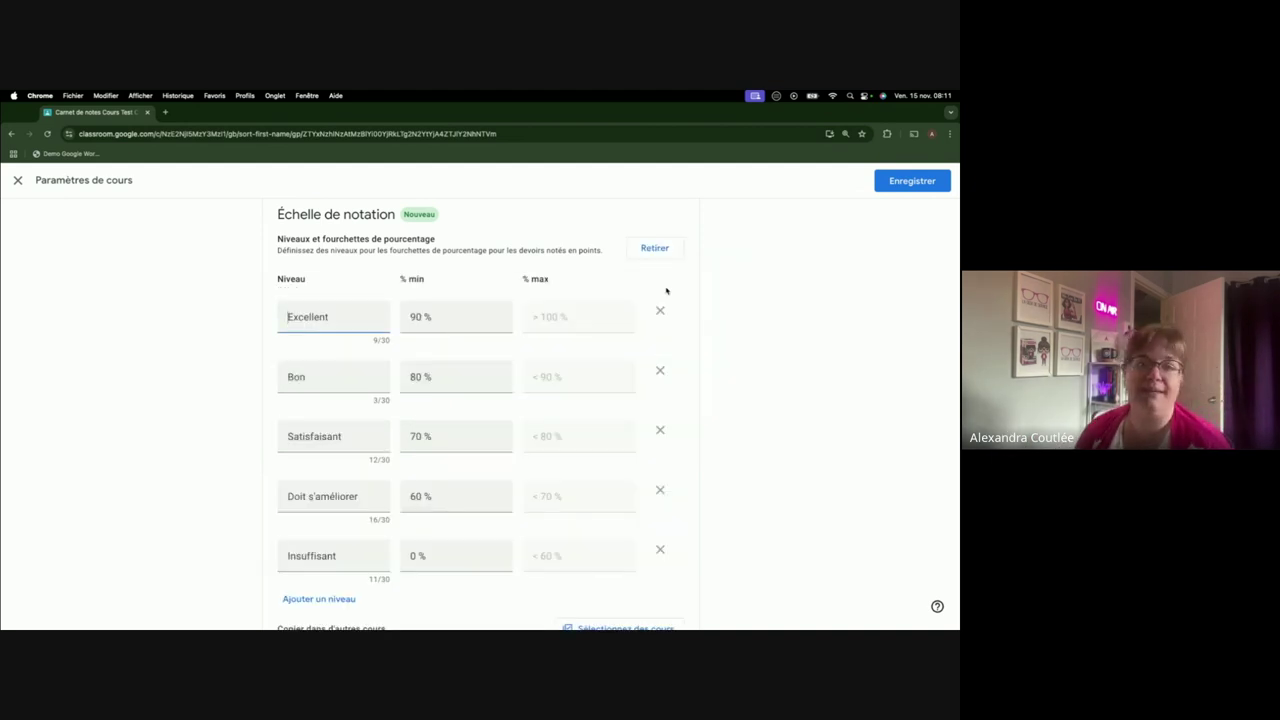
pyautogui.scroll(-1, 490, 360)
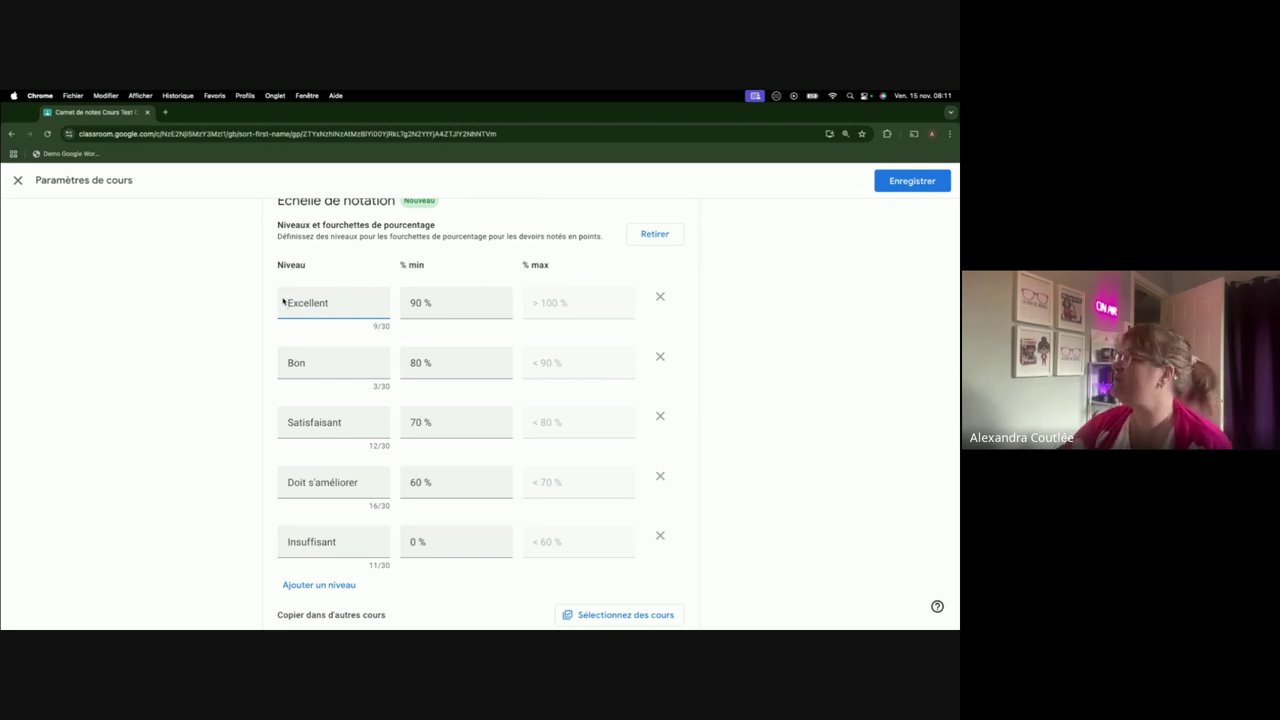
# Replace the current grading scale with the Notes alphabétiques preset and select the minimum percentage of the A+ level
pyautogui.click(655, 236)
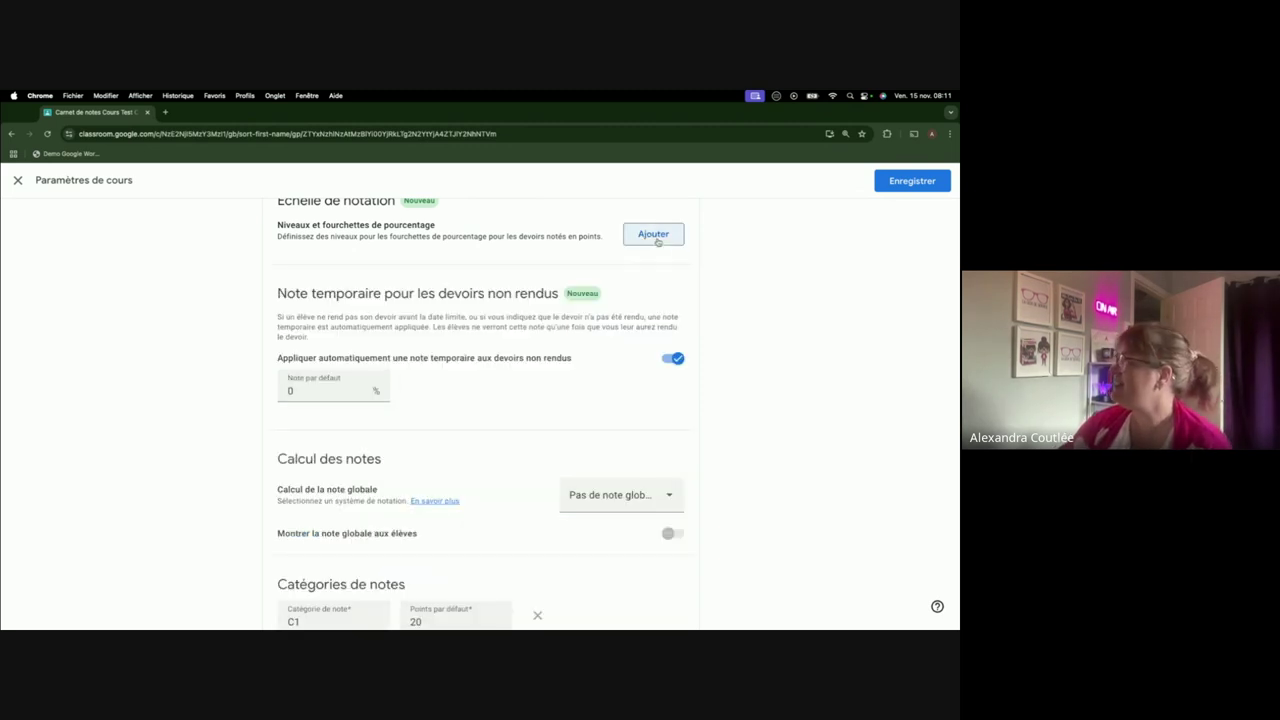
pyautogui.click(667, 236)
pyautogui.click(679, 300)
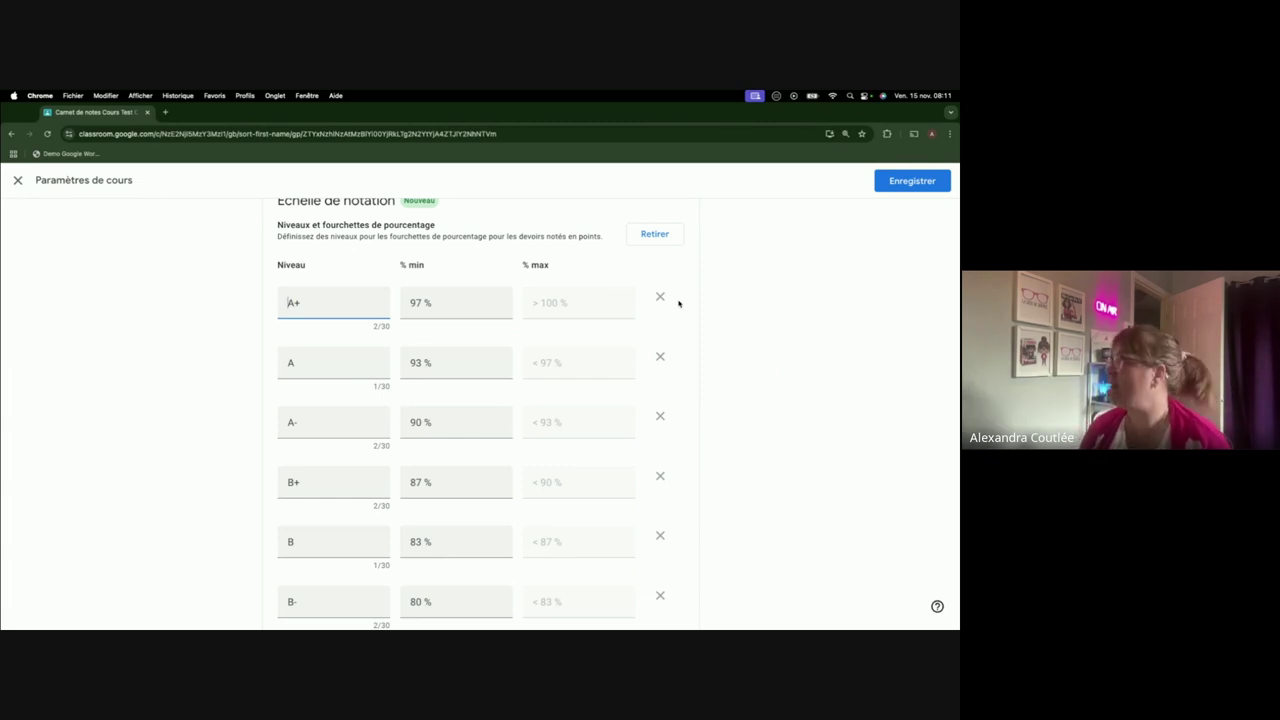
pyautogui.click(442, 311)
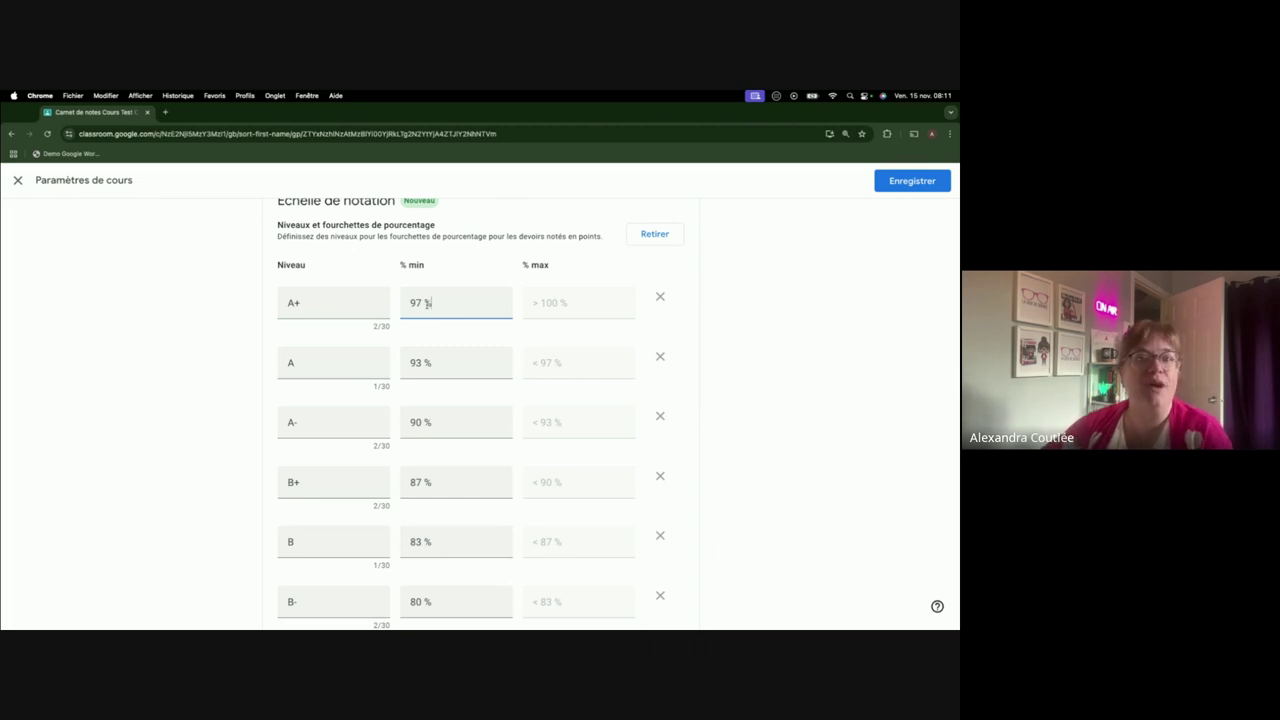
# Replace the grading scale with the Échelle à 4 points preset and rename its highest level with a smiley emoji
pyautogui.click(654, 234)
pyautogui.click(656, 234)
pyautogui.click(648, 330)
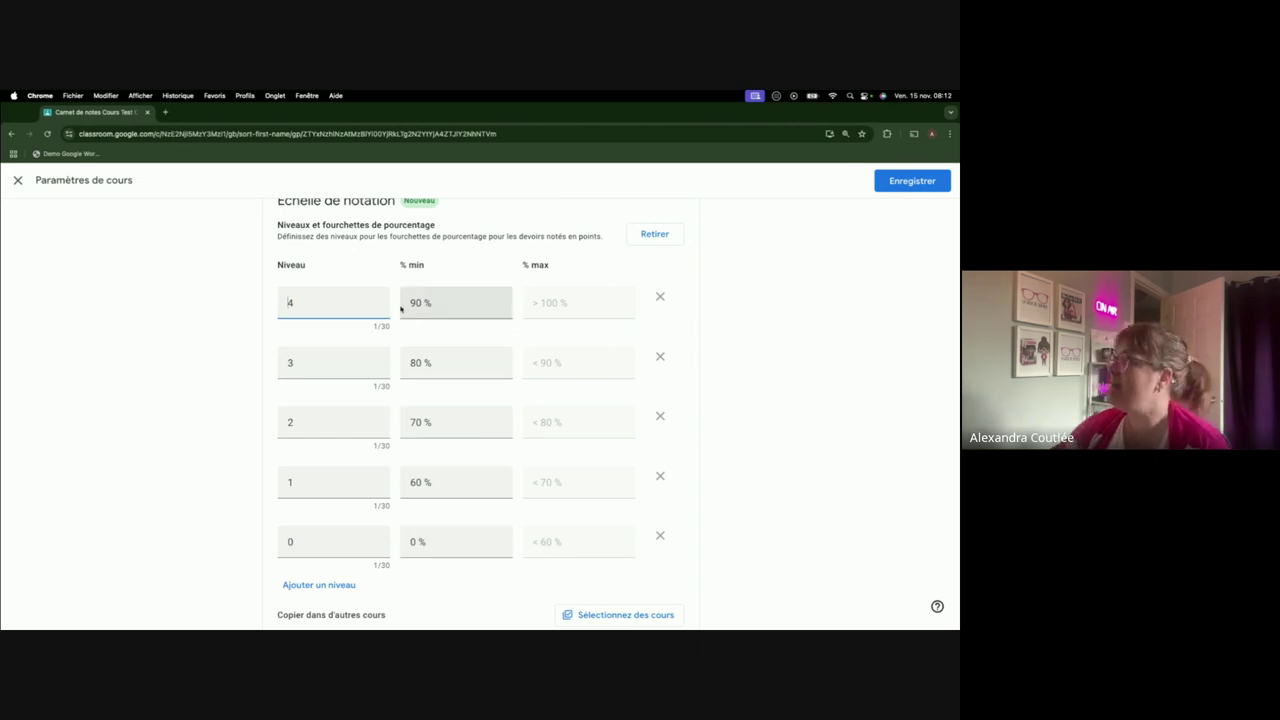
pyautogui.press('BackSpace')
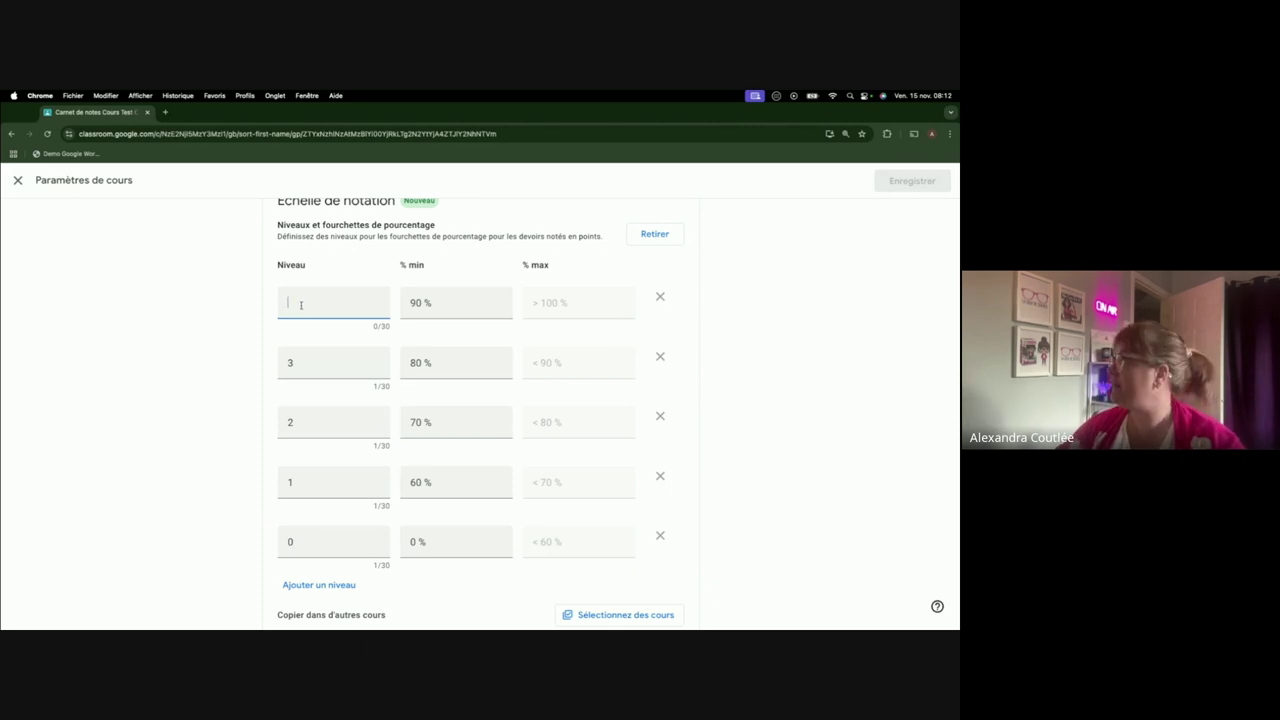
pyautogui.press('ctrl+super+space')
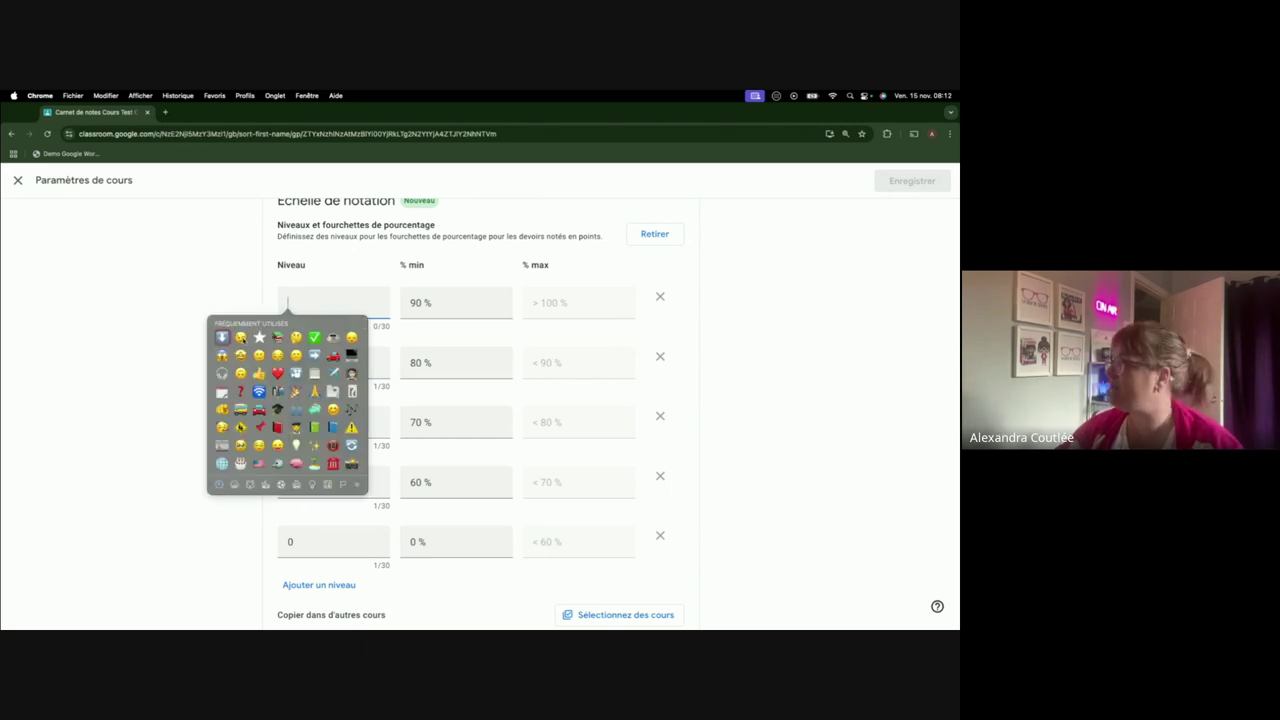
pyautogui.click(240, 337)
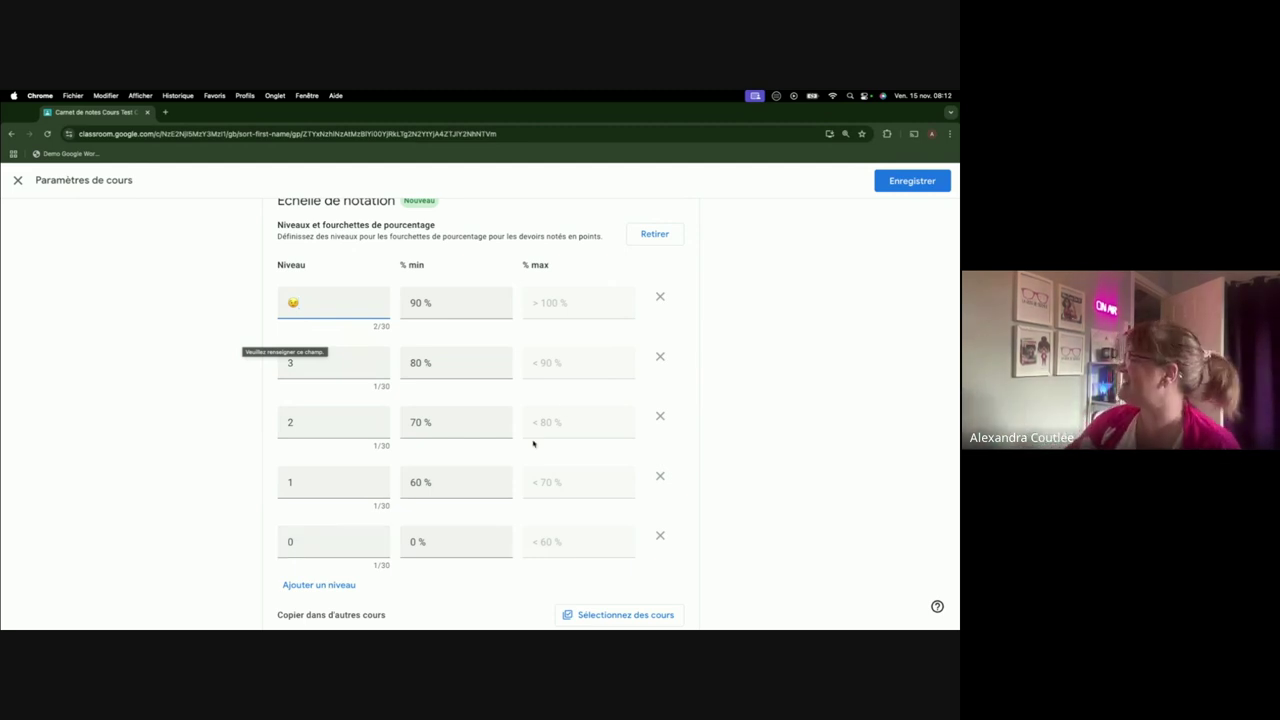
# Discard the grading-scale changes by leaving the course settings unsaved, and check the class average for Devoir in the gradebook
pyautogui.click(652, 236)
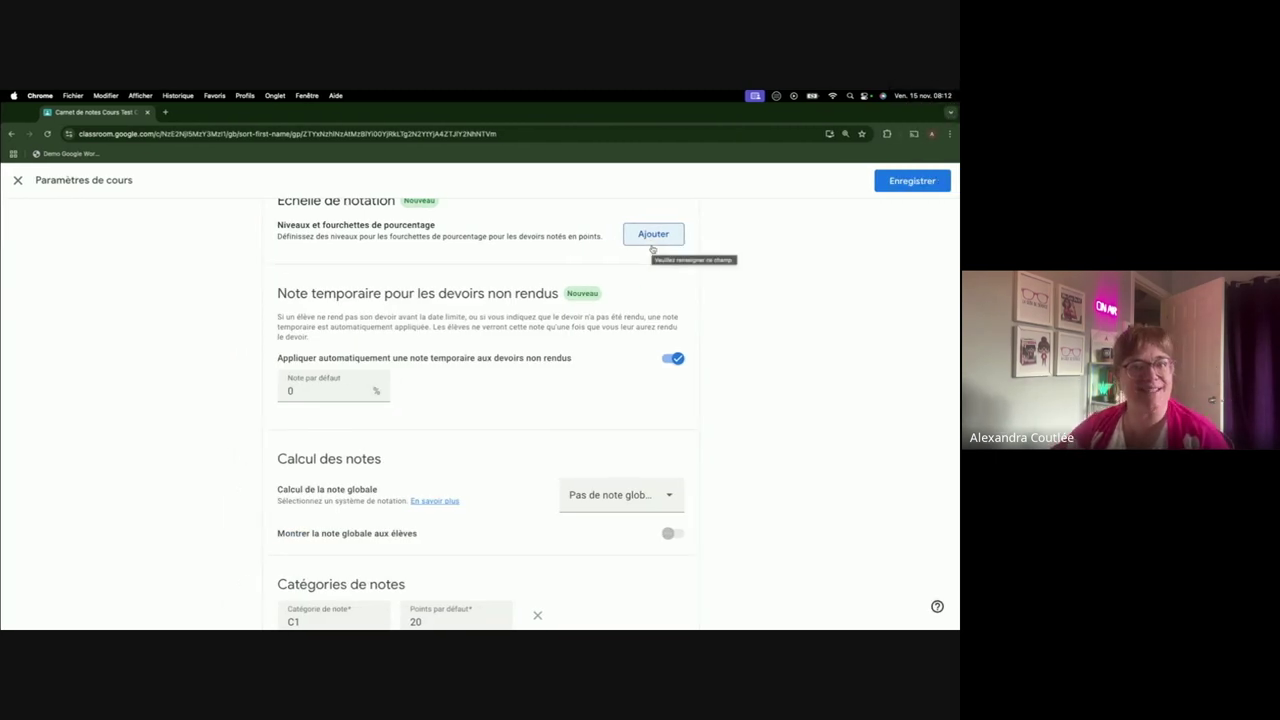
pyautogui.click(17, 180)
pyautogui.click(564, 428)
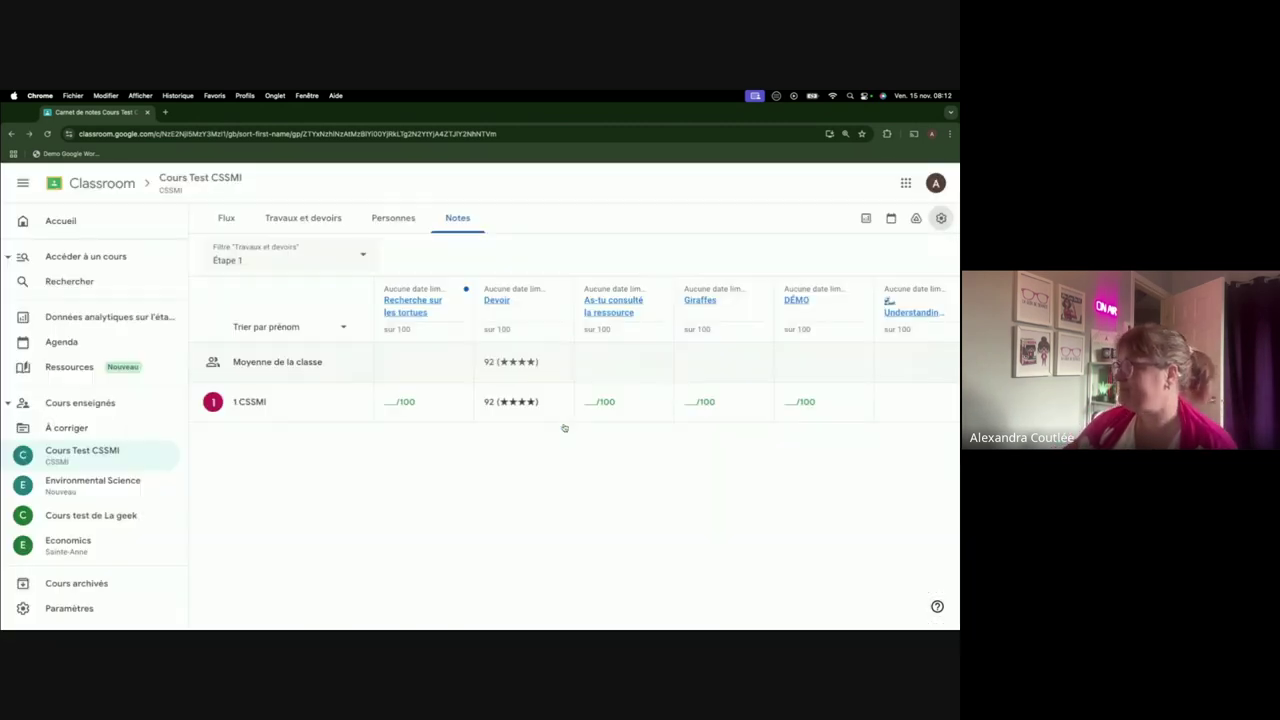
pyautogui.click(511, 368)
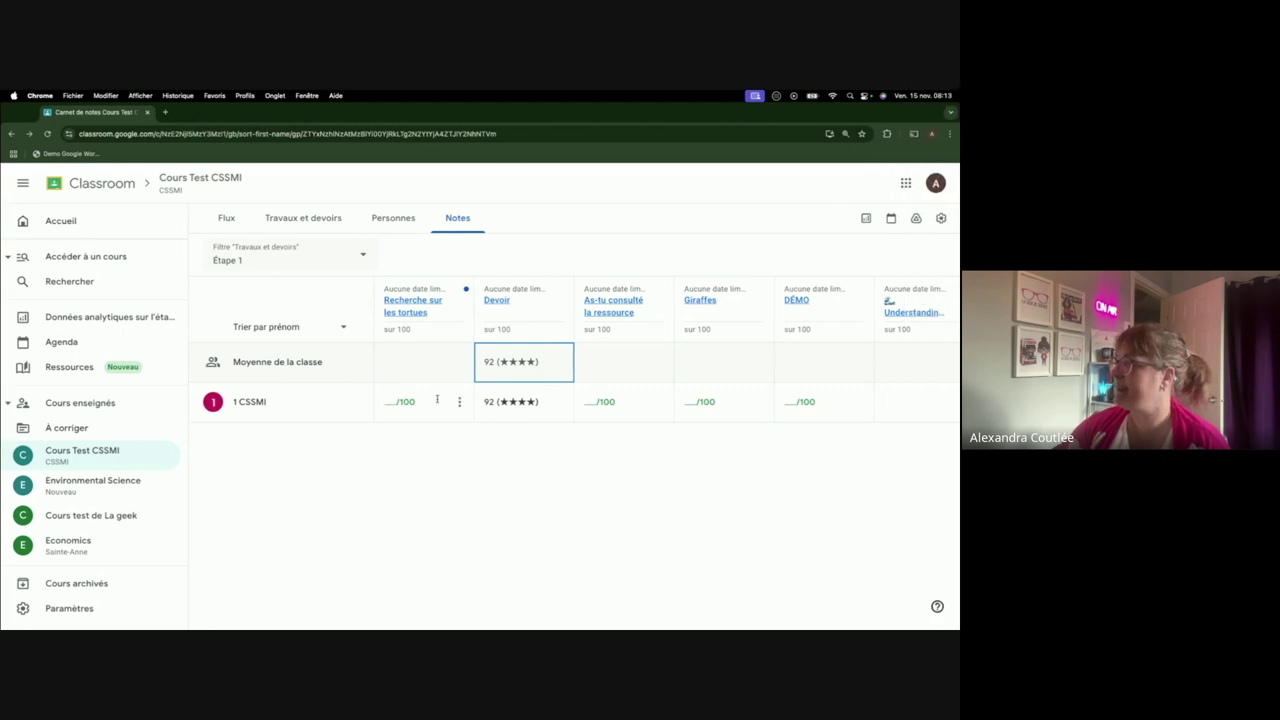
# Switch to the Google Slides deck, present the Travaux manquants slide in full screen, and exit the presentation
pyautogui.press('super+grave')
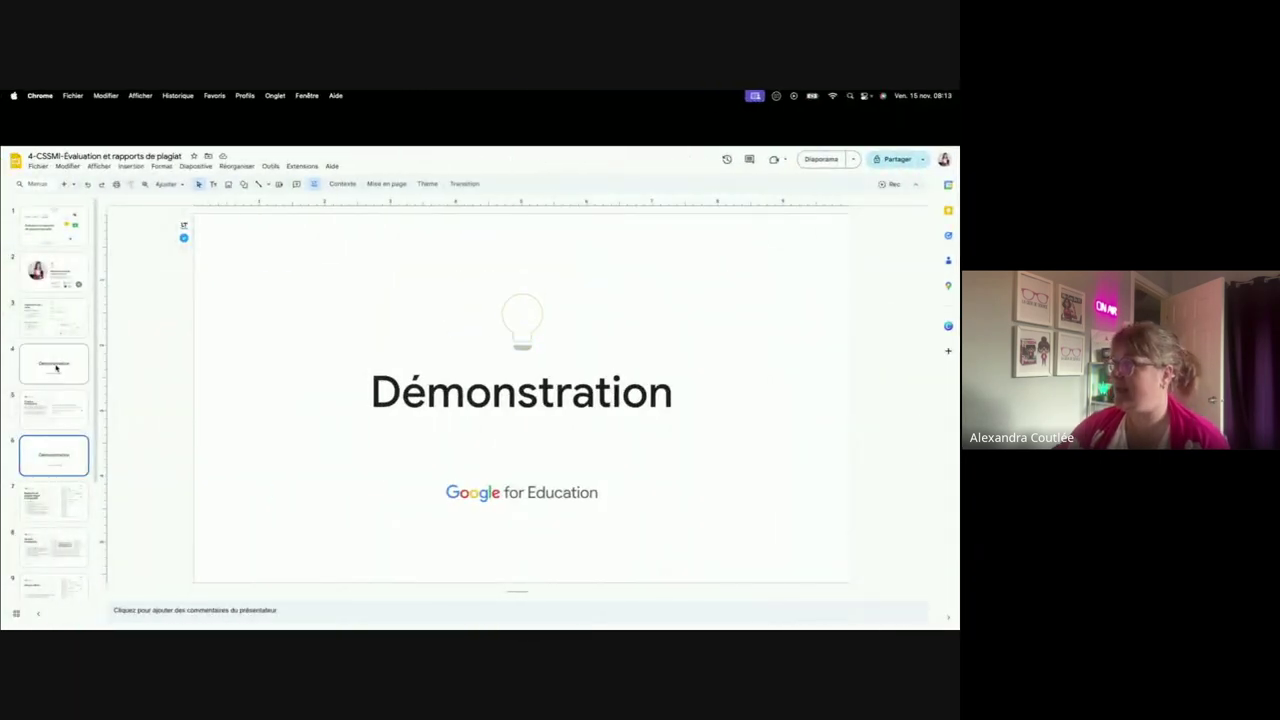
pyautogui.click(57, 366)
pyautogui.click(57, 398)
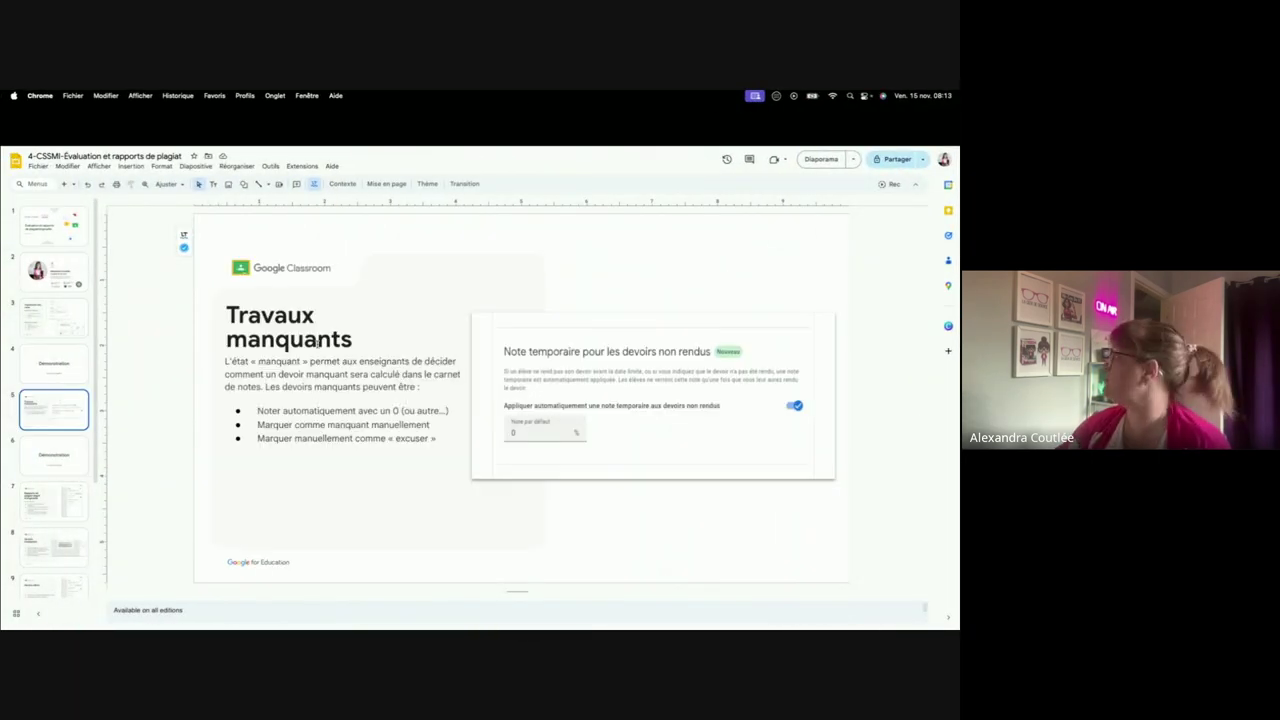
pyautogui.click(822, 160)
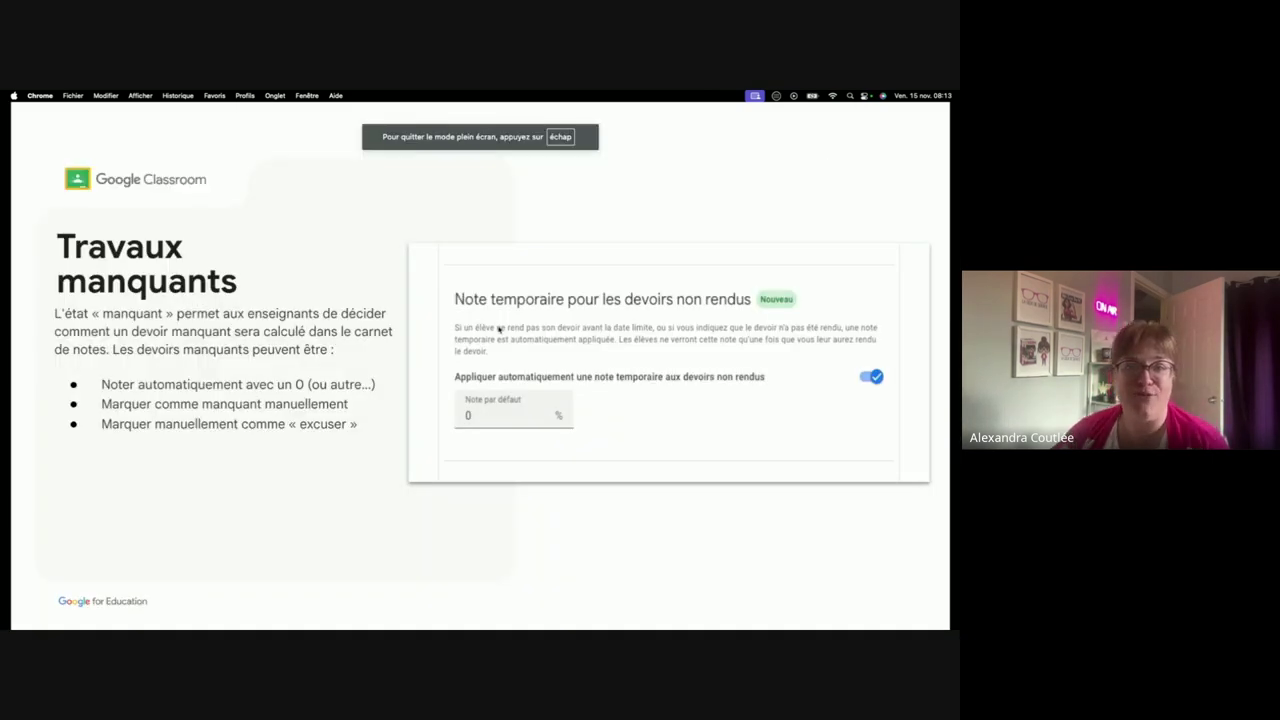
pyautogui.moveTo(75, 580)
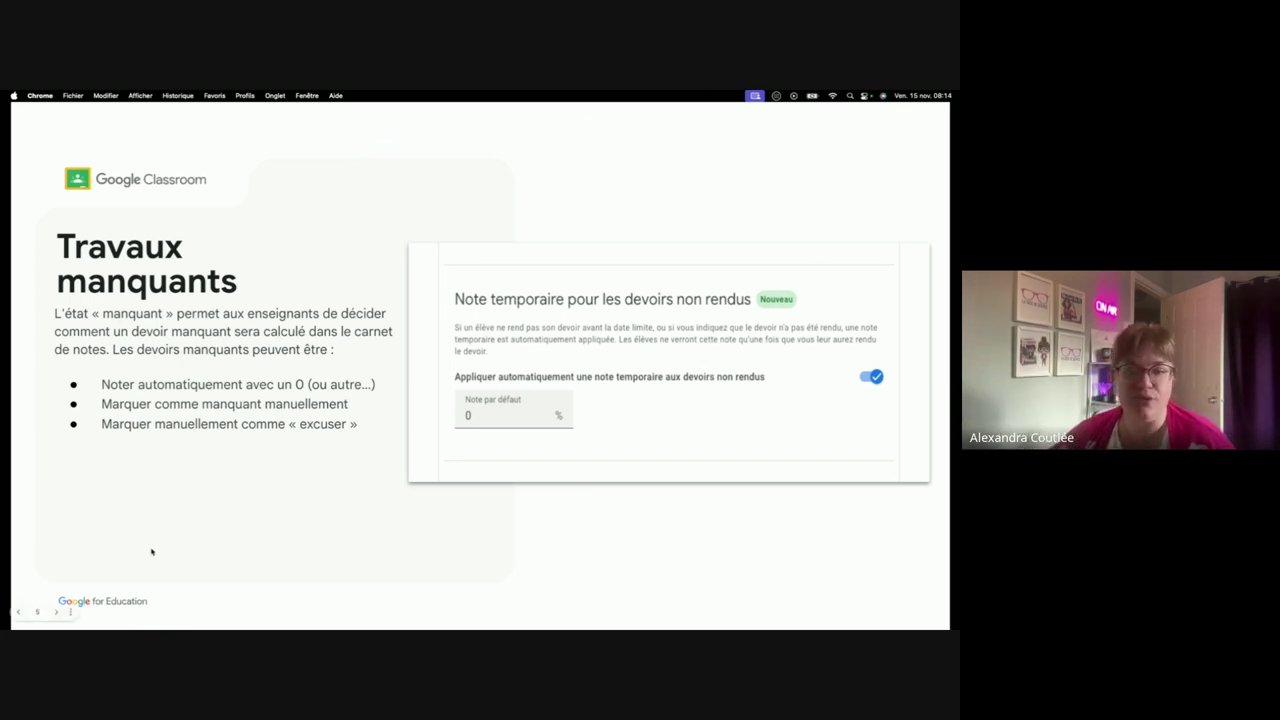
pyautogui.press('Escape')
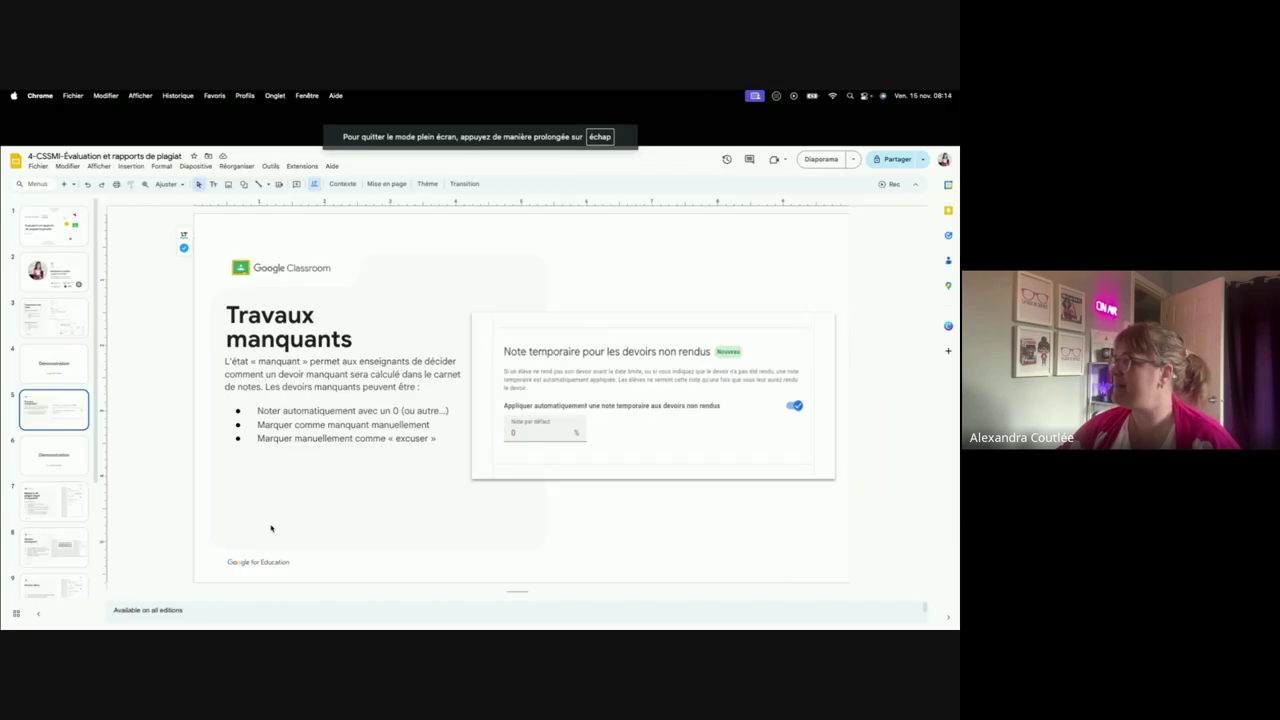
# Switch back to Google Classroom, look through the course's assignment list, and return to the gradebook
pyautogui.hotkey('ctrl', 'Right')
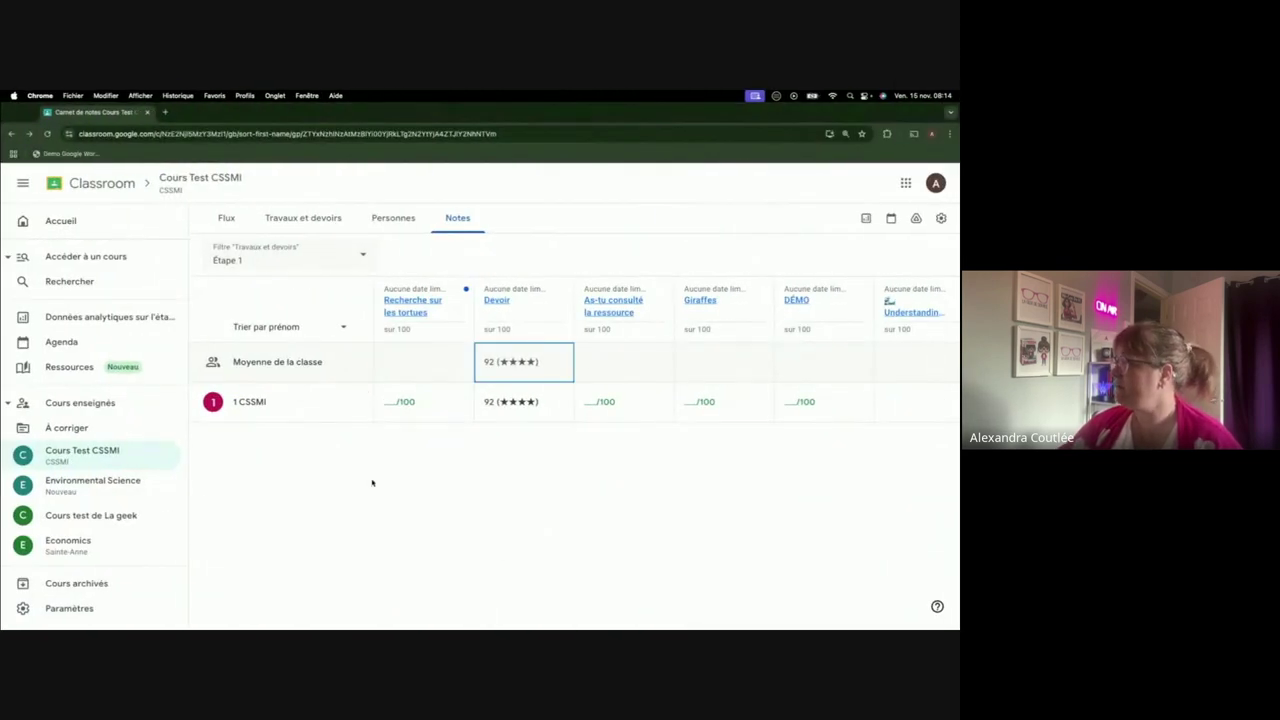
pyautogui.click(376, 512)
pyautogui.click(303, 217)
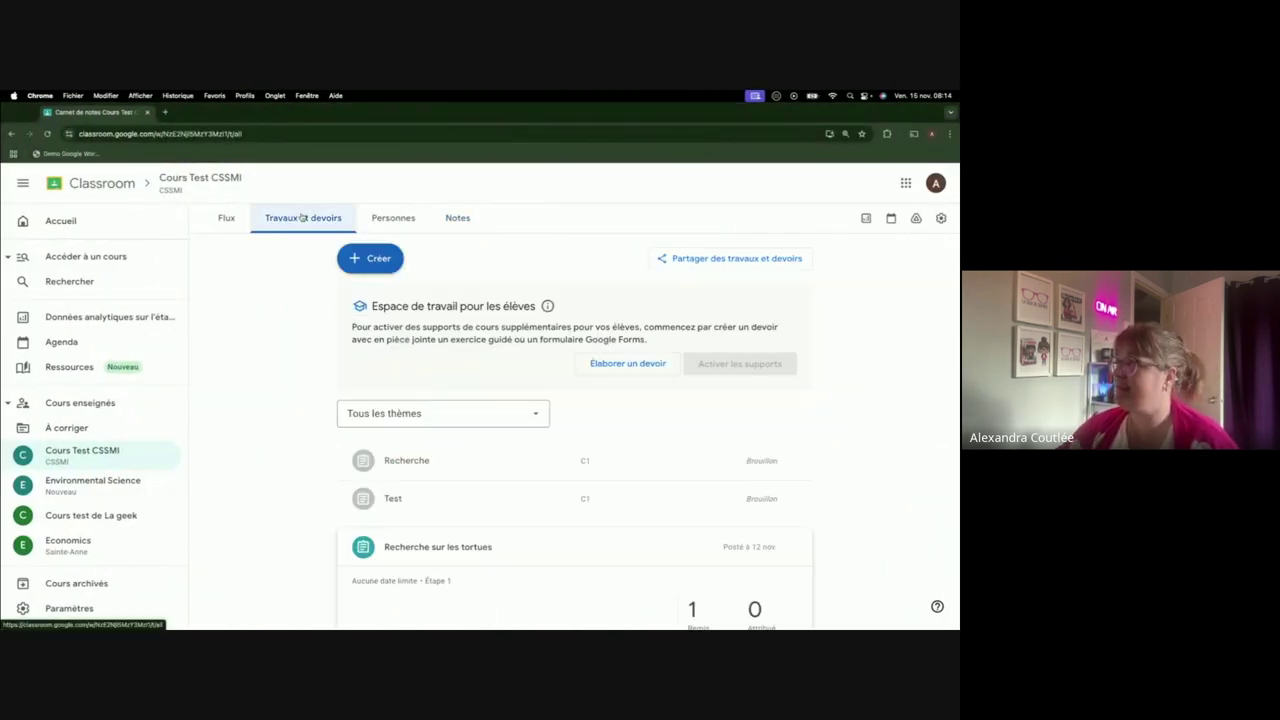
pyautogui.scroll(-2, 335, 482)
pyautogui.scroll(-3, 335, 482)
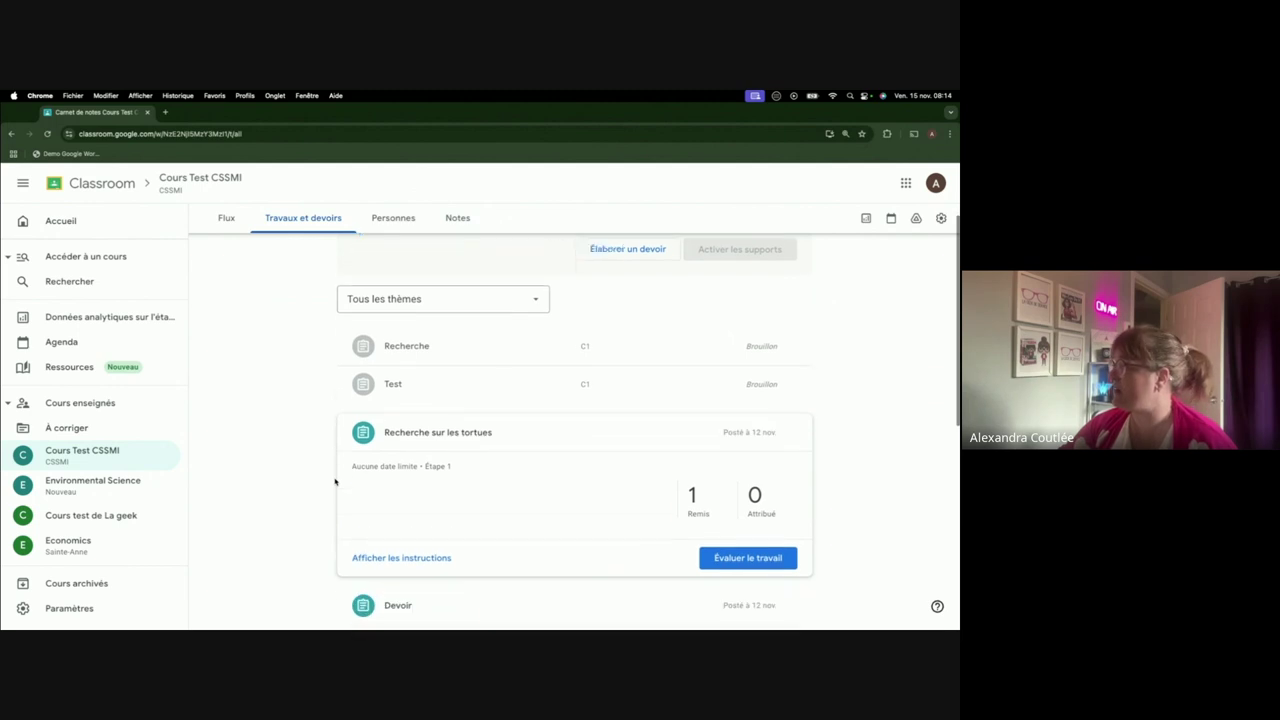
pyautogui.scroll(2, 360, 451)
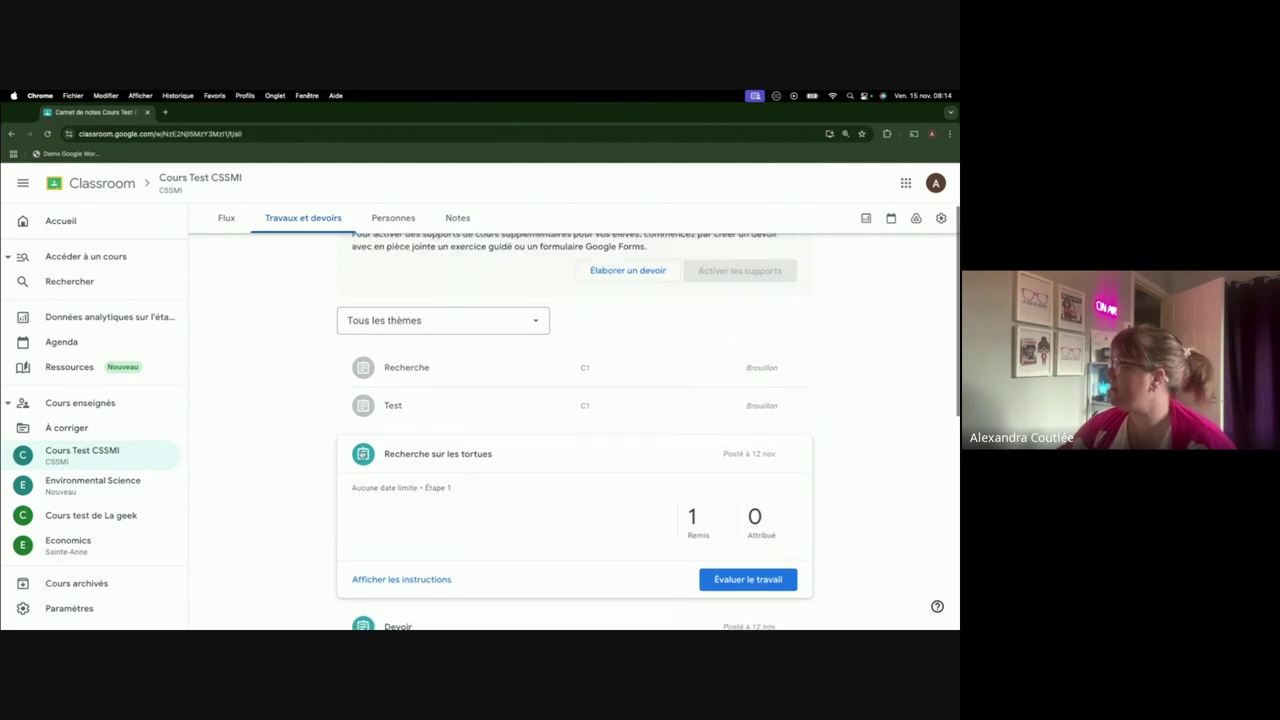
pyautogui.click(463, 218)
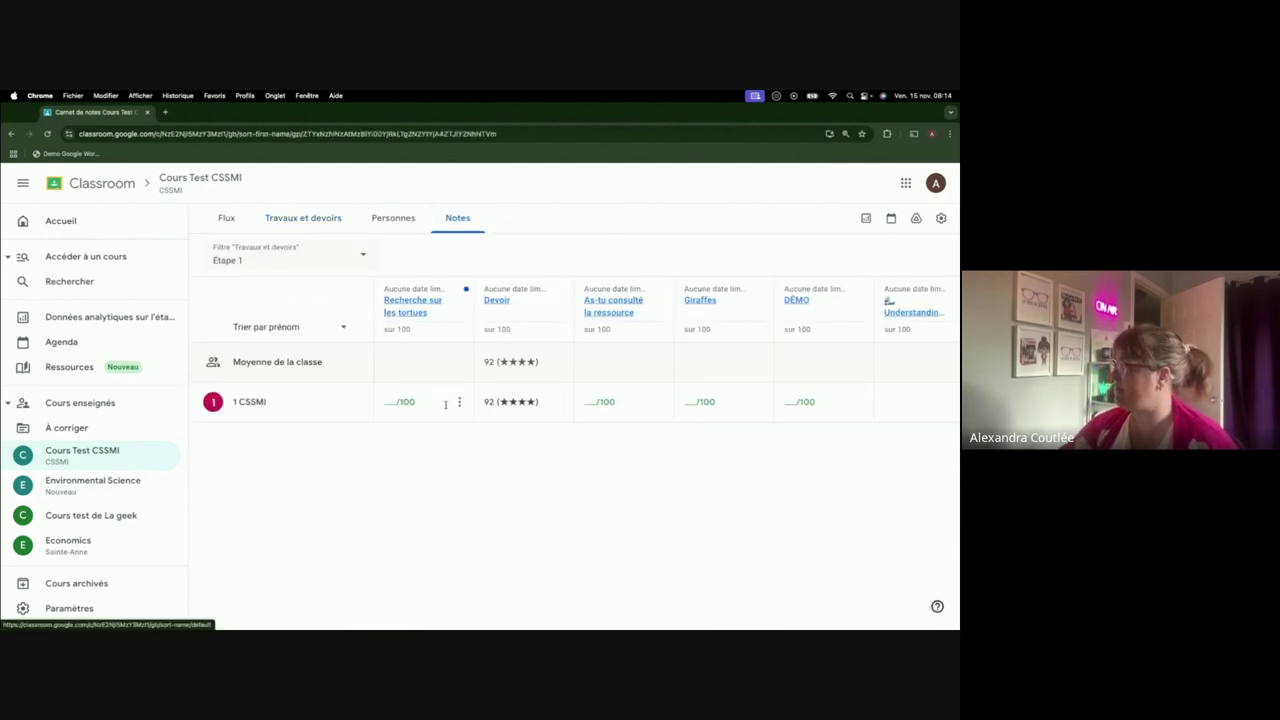
# Mark the student's work for Recherche sur les tortues as missing in the gradebook
pyautogui.moveTo(474, 404)
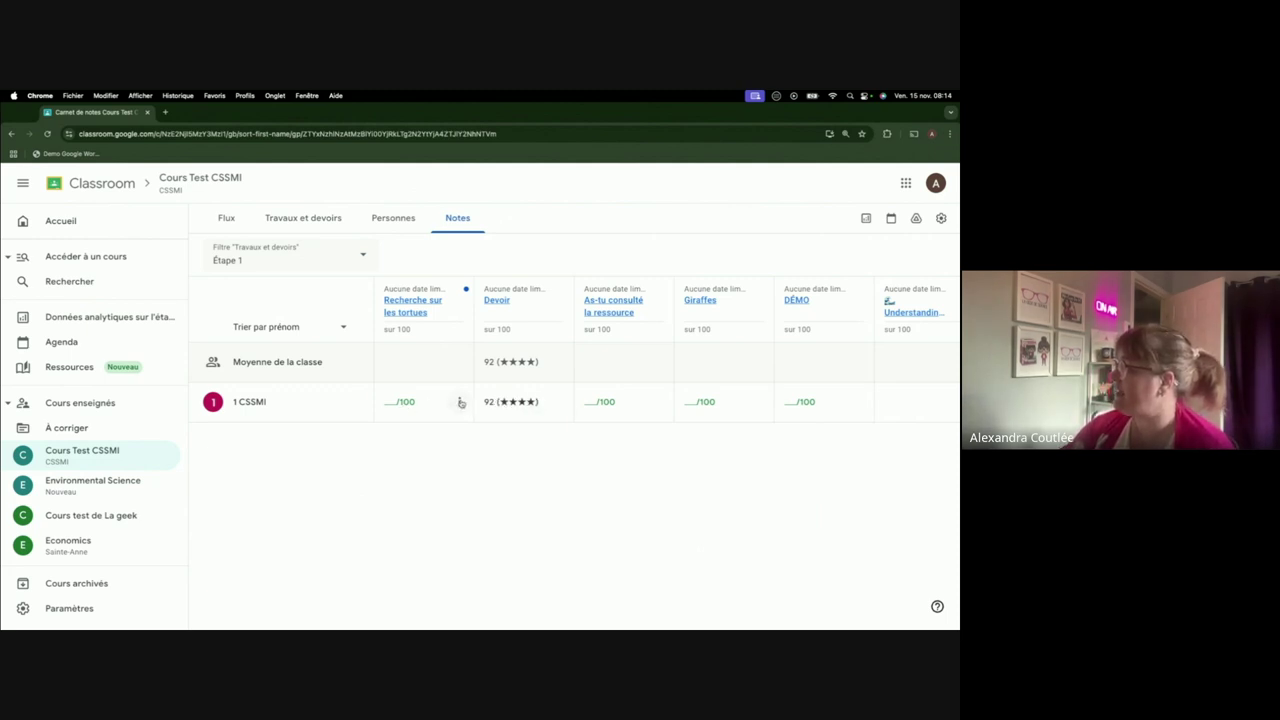
pyautogui.click(460, 403)
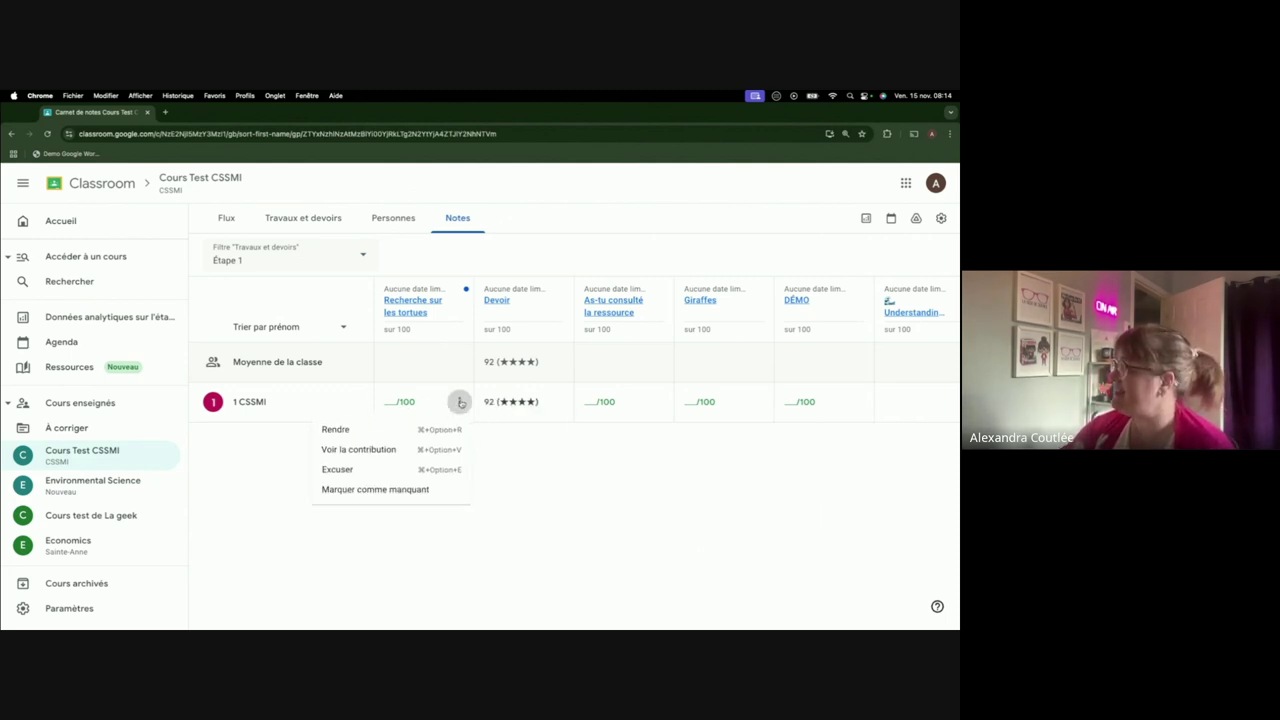
pyautogui.click(408, 490)
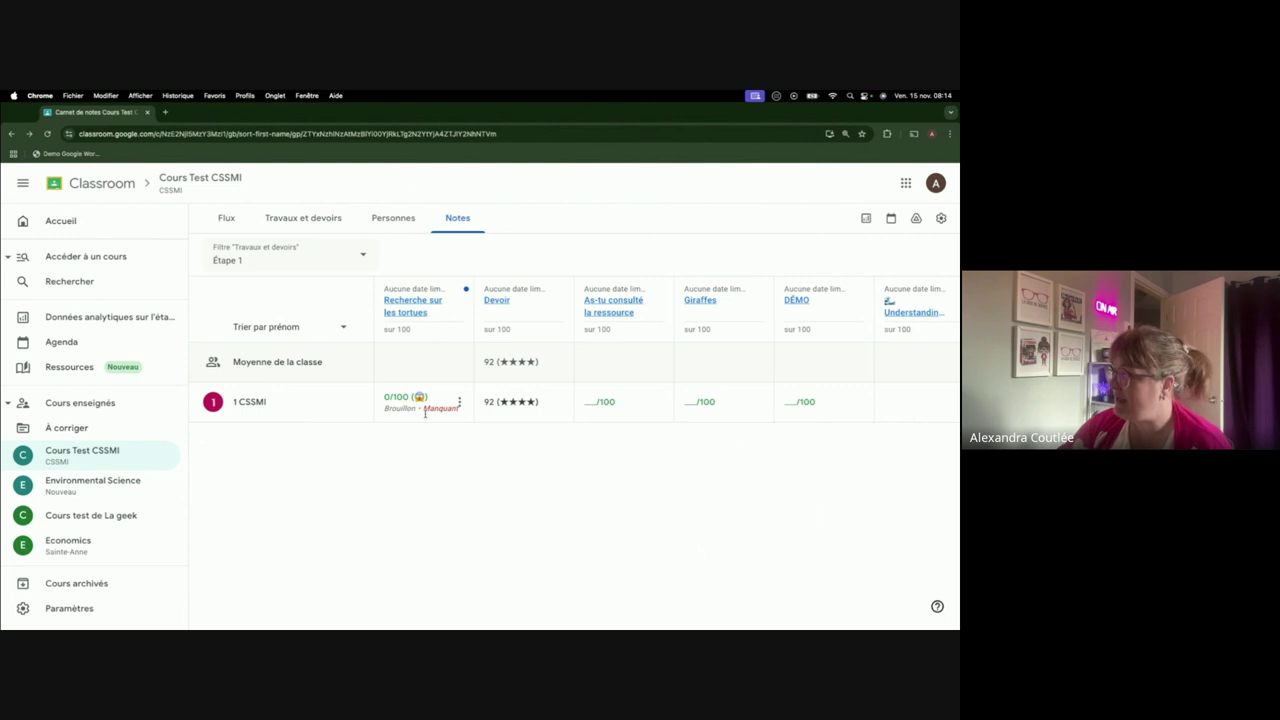
# Excuse the student from the Recherche sur les tortues assignment in the gradebook
pyautogui.click(461, 412)
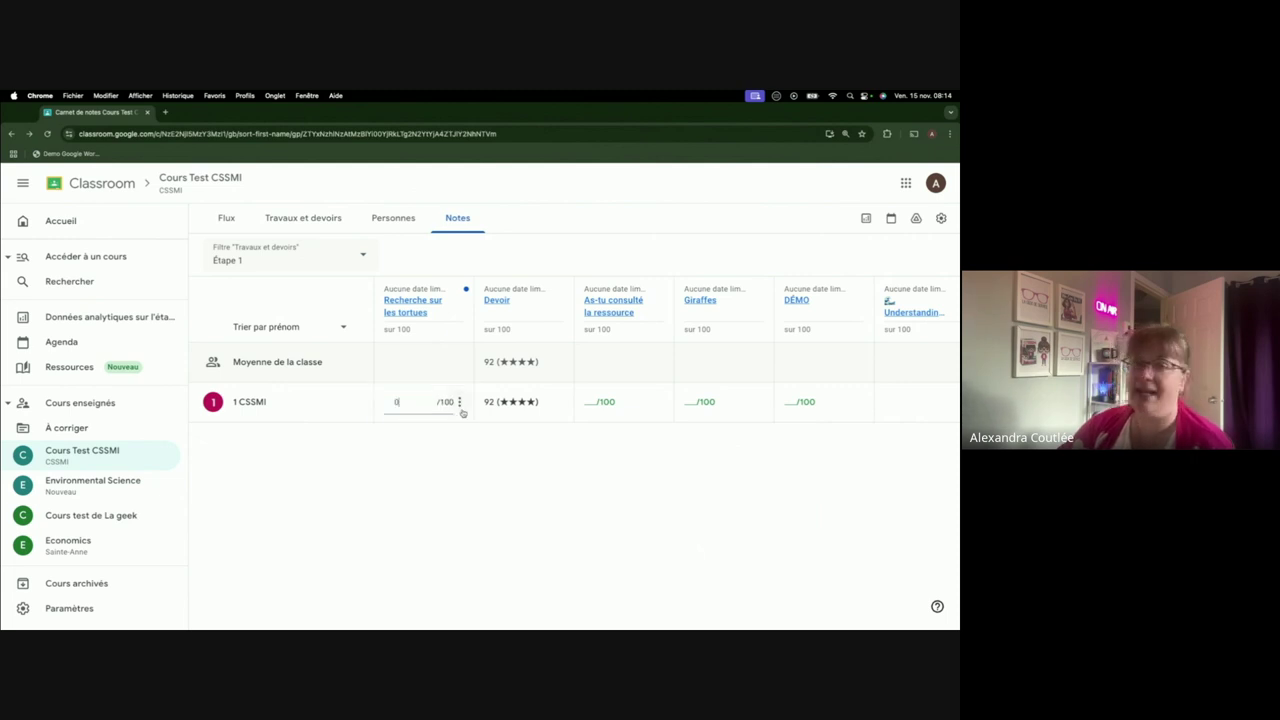
pyautogui.click(459, 402)
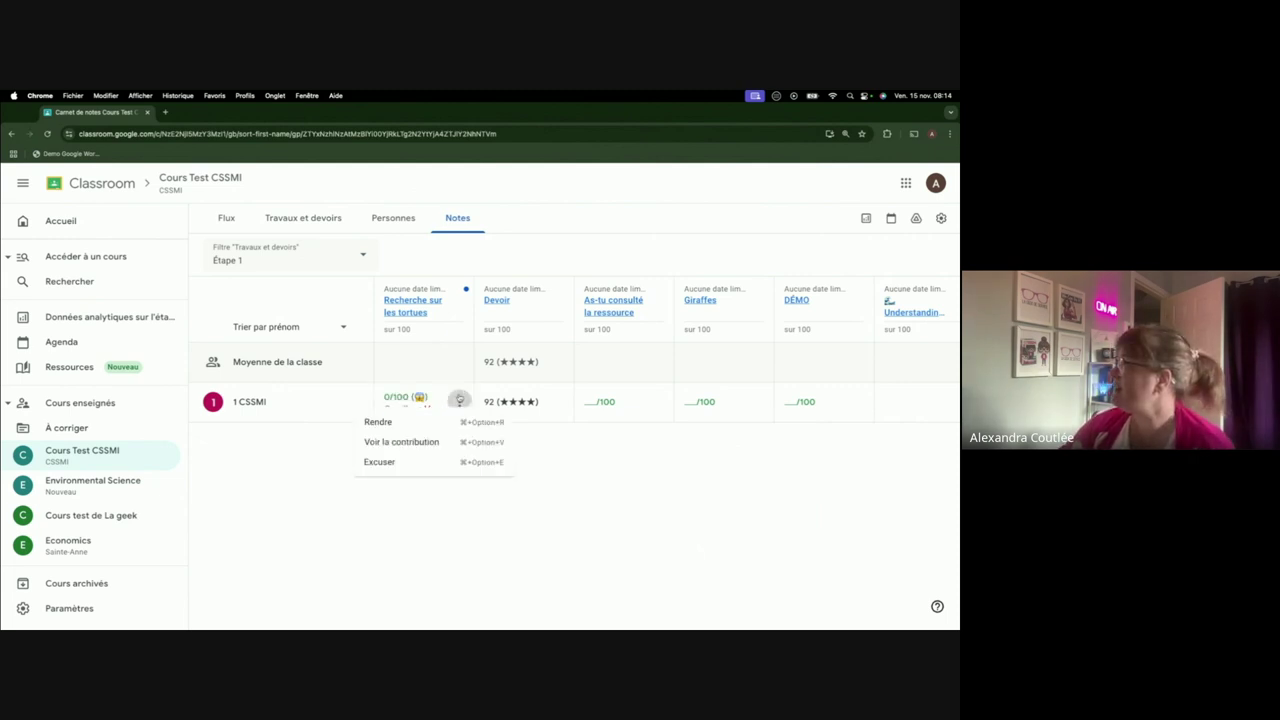
pyautogui.click(368, 469)
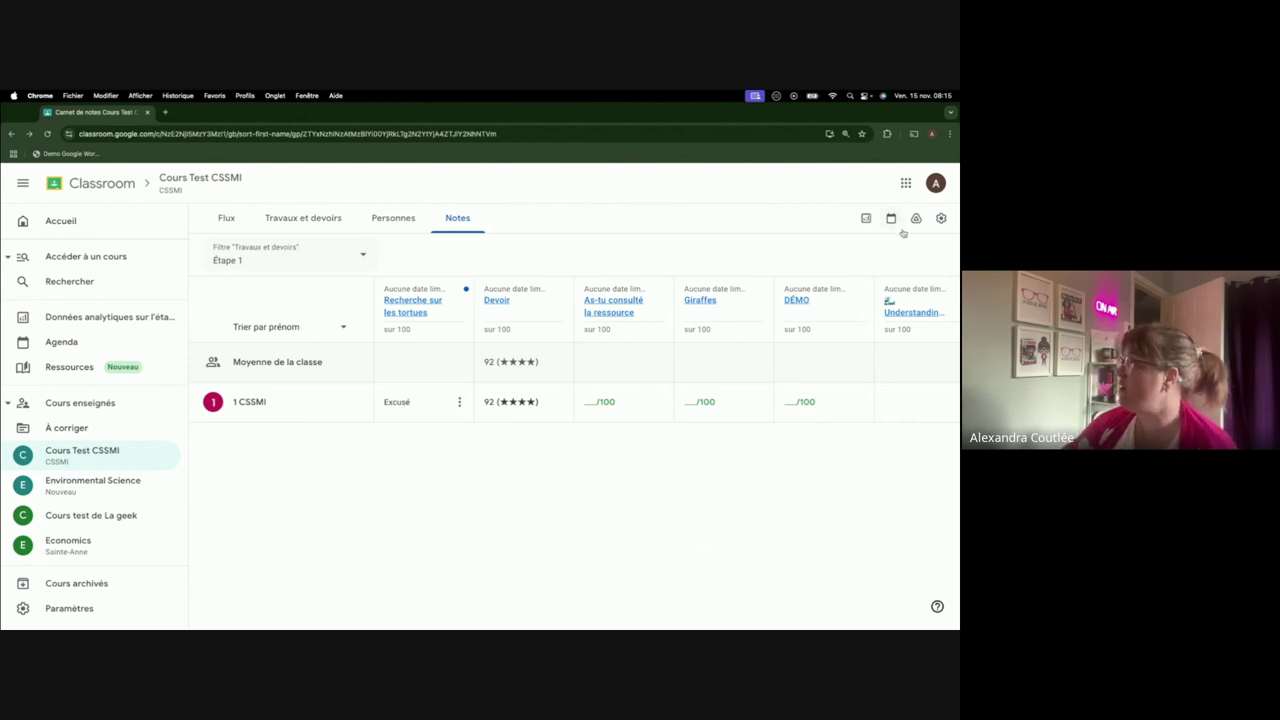
# Open the course settings and examine the Note temporaire pour les devoirs non rendus section under grading
pyautogui.click(940, 220)
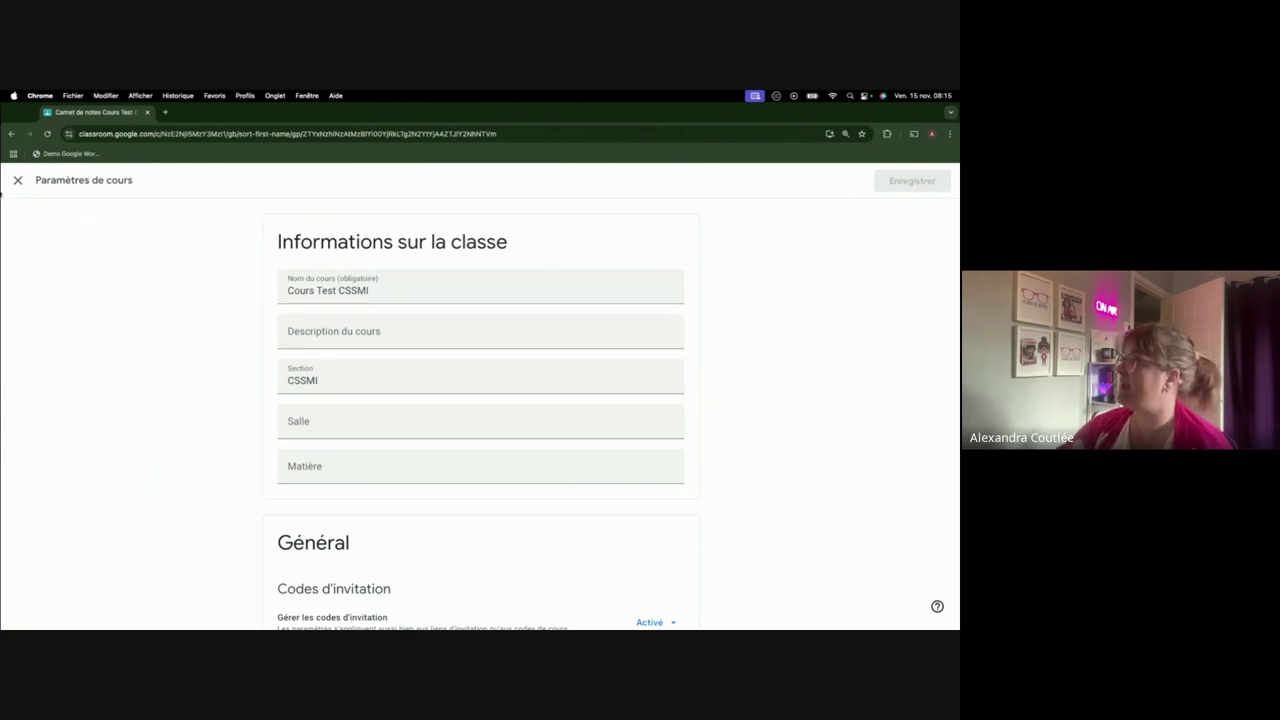
pyautogui.click(16, 182)
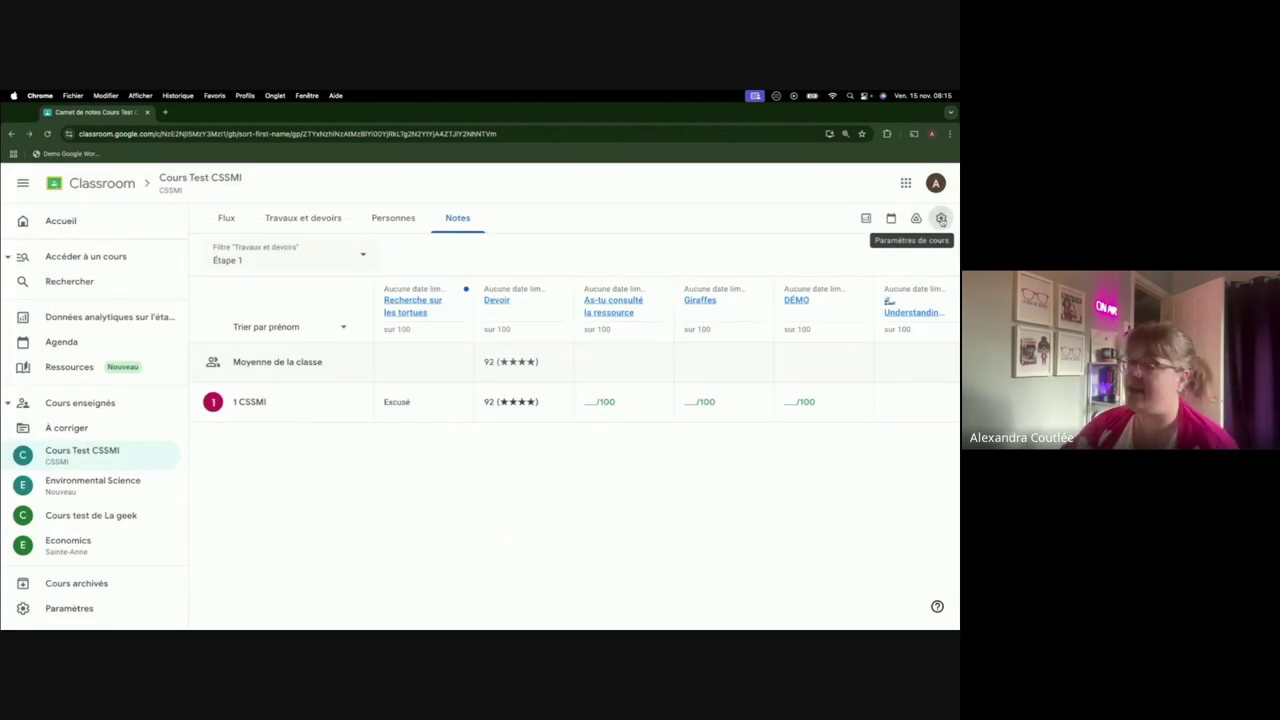
pyautogui.click(941, 219)
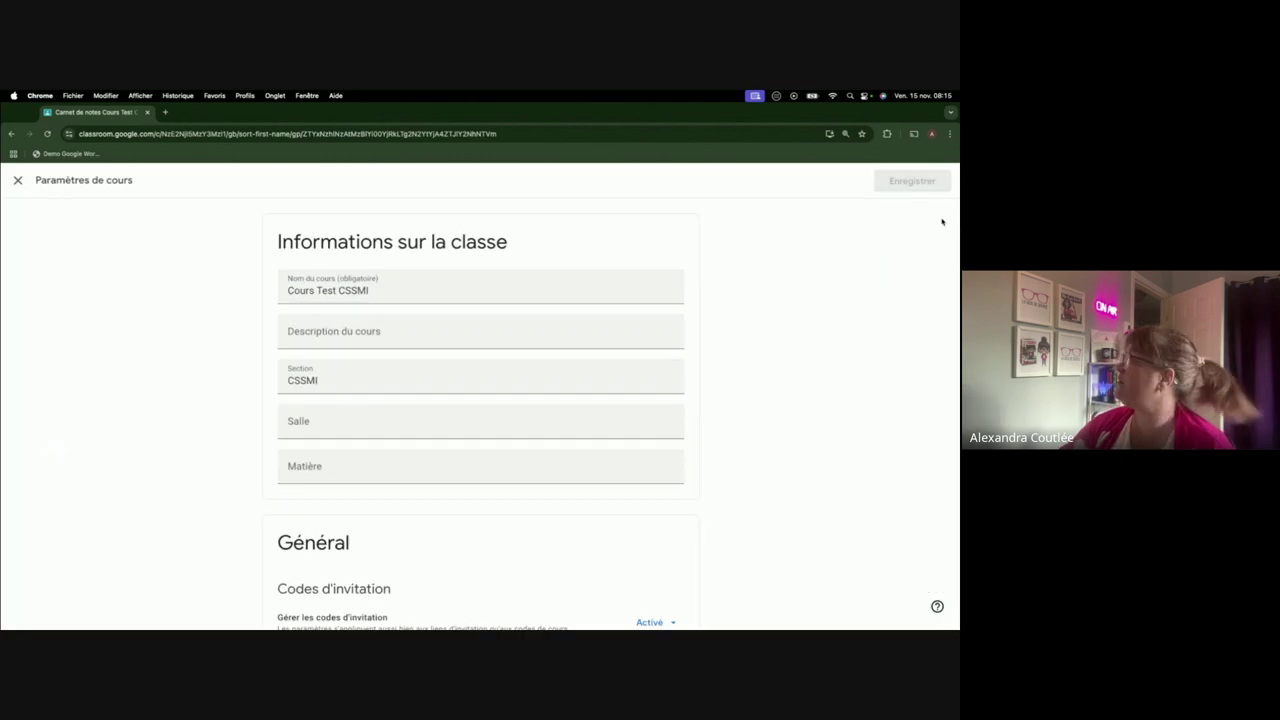
pyautogui.scroll(-10, 755, 397)
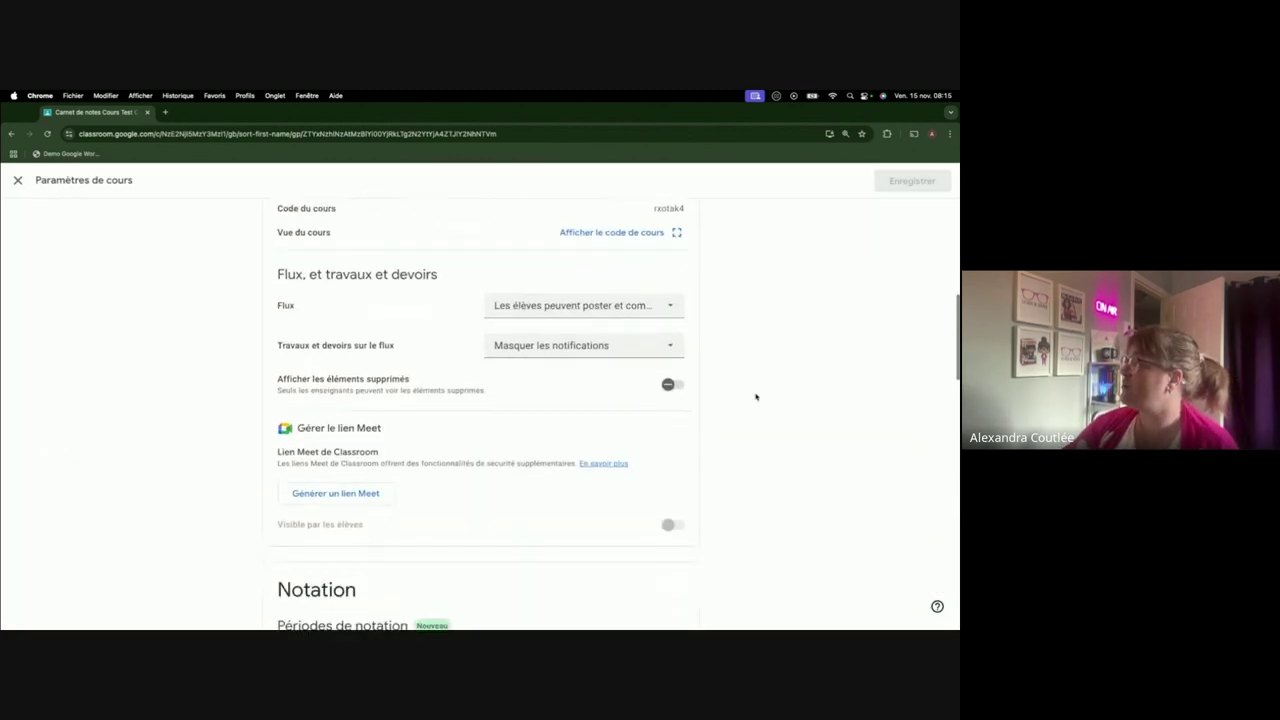
pyautogui.scroll(-10, 755, 397)
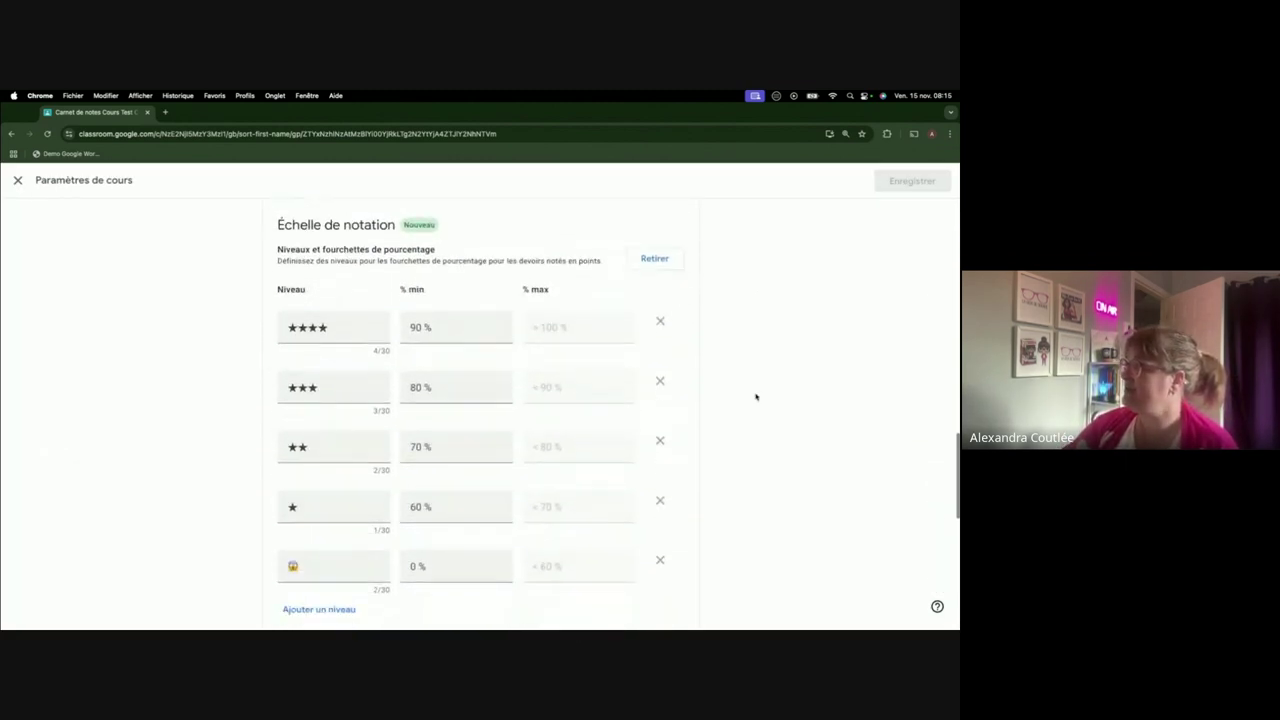
pyautogui.scroll(-5, 755, 397)
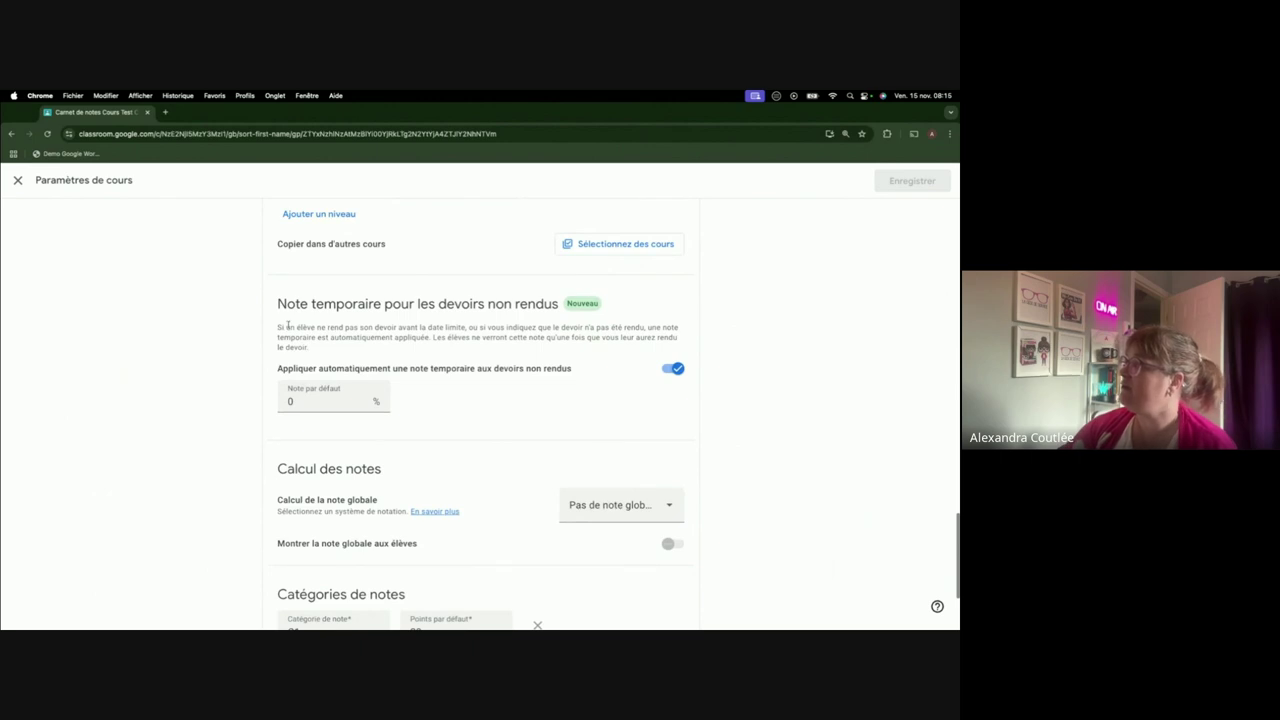
pyautogui.moveTo(279, 303); pyautogui.dragTo(556, 310)
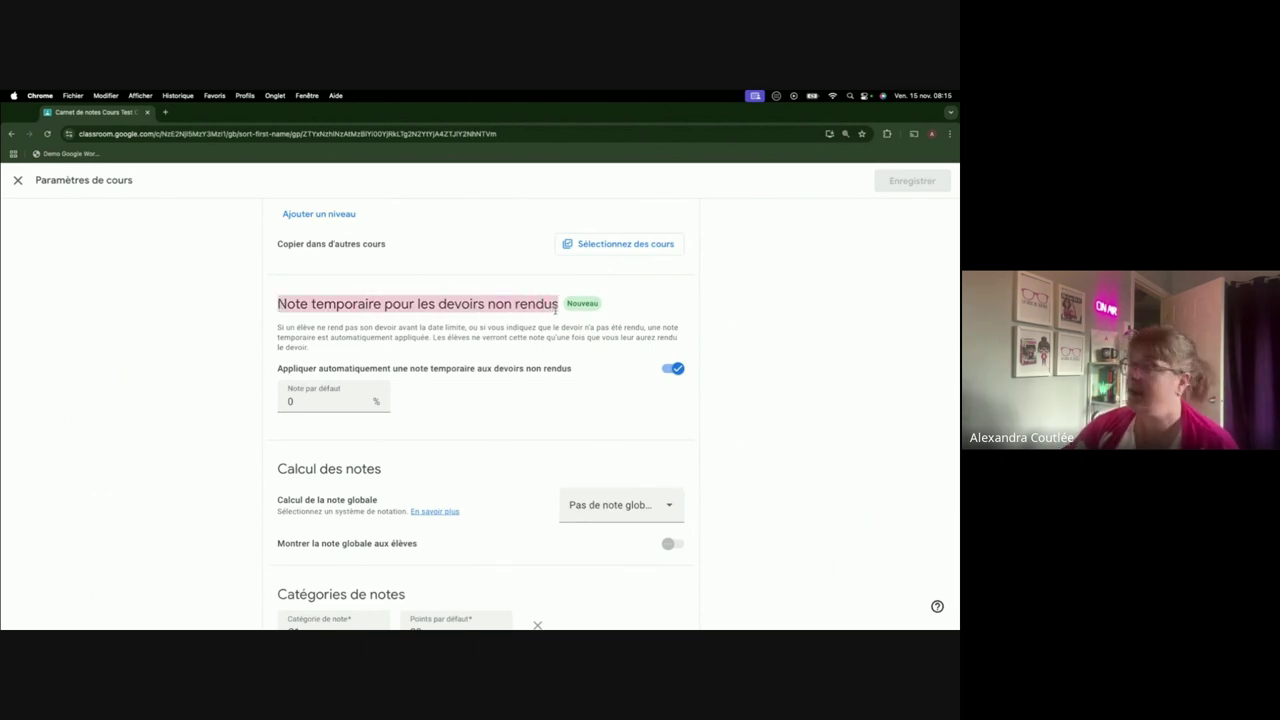
# Try switching the automatic temporary grade for missing work off and on, and leave the course settings without saving
pyautogui.click(675, 370)
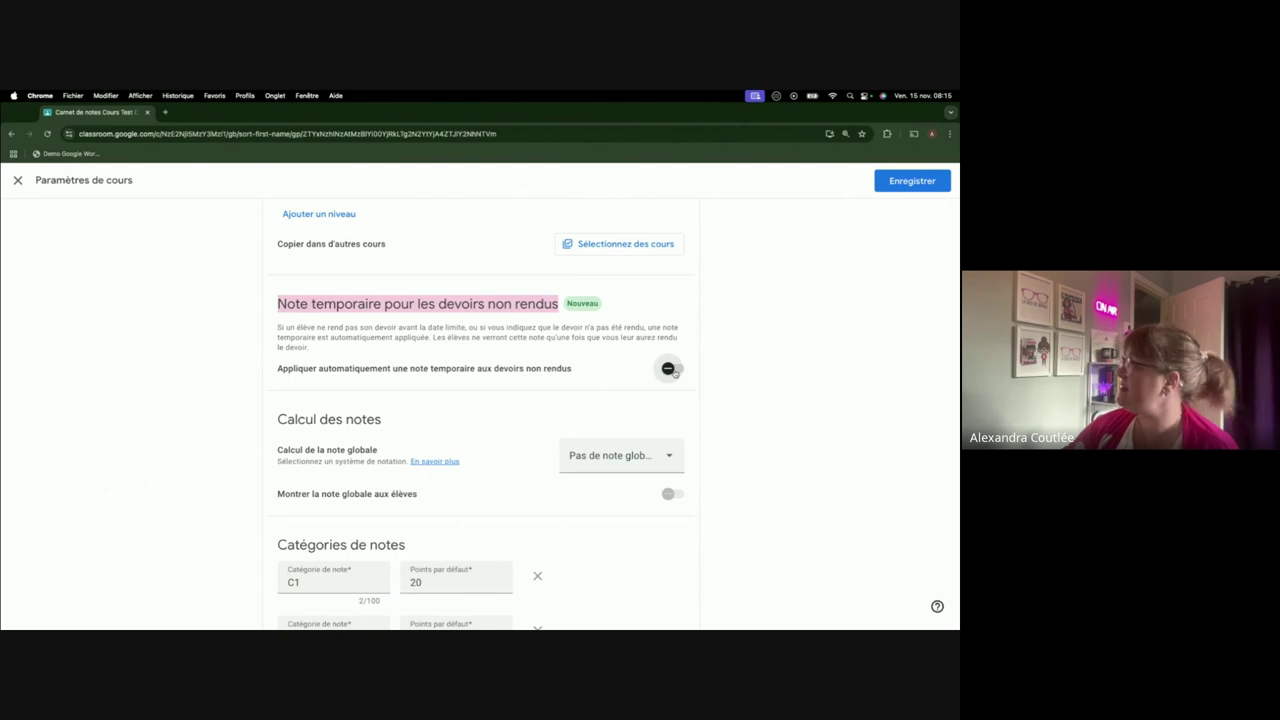
pyautogui.click(675, 370)
pyautogui.click(302, 398)
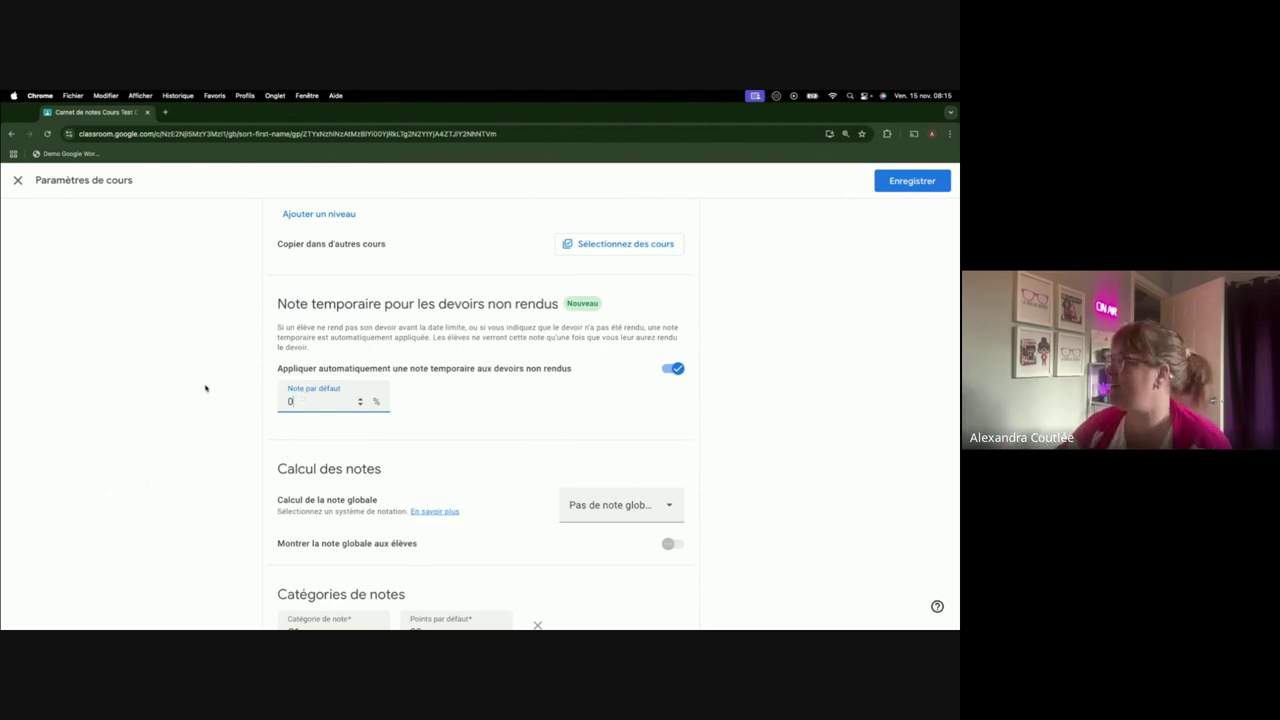
pyautogui.click(676, 368)
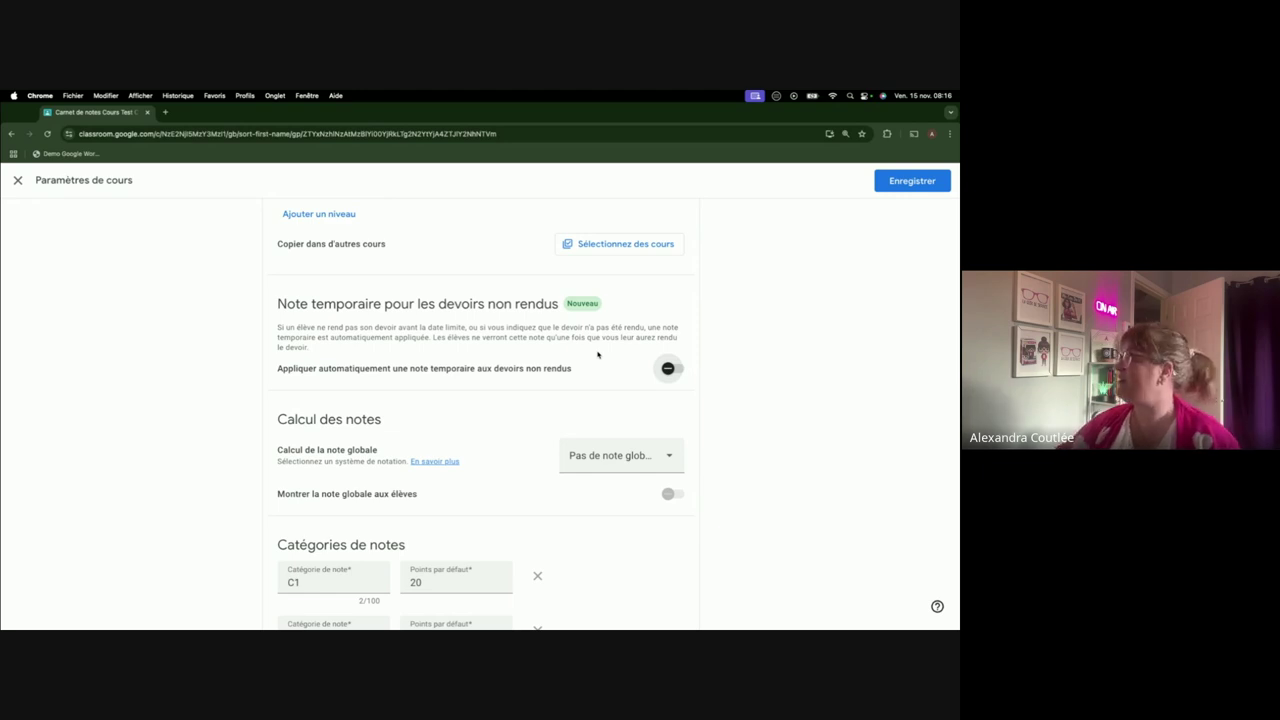
pyautogui.click(17, 180)
pyautogui.click(540, 433)
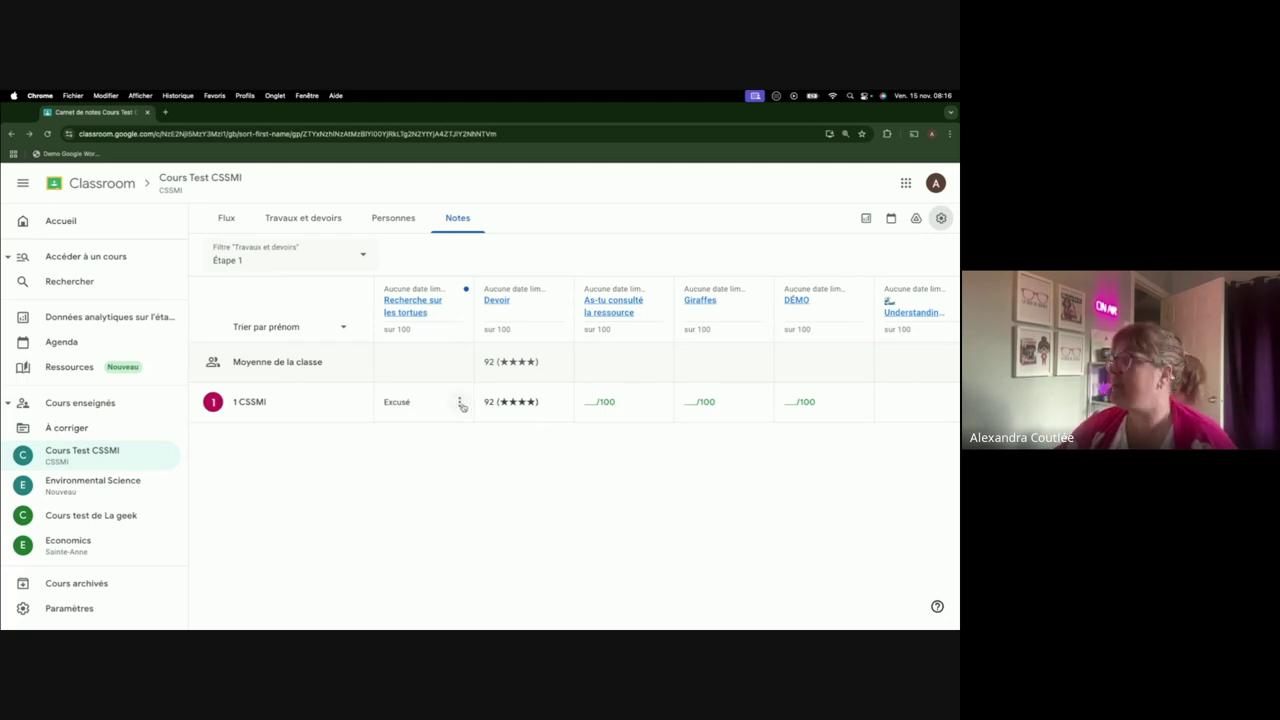
# Remove the student's excused status from the Recherche sur les tortues assignment in the gradebook
pyautogui.click(460, 402)
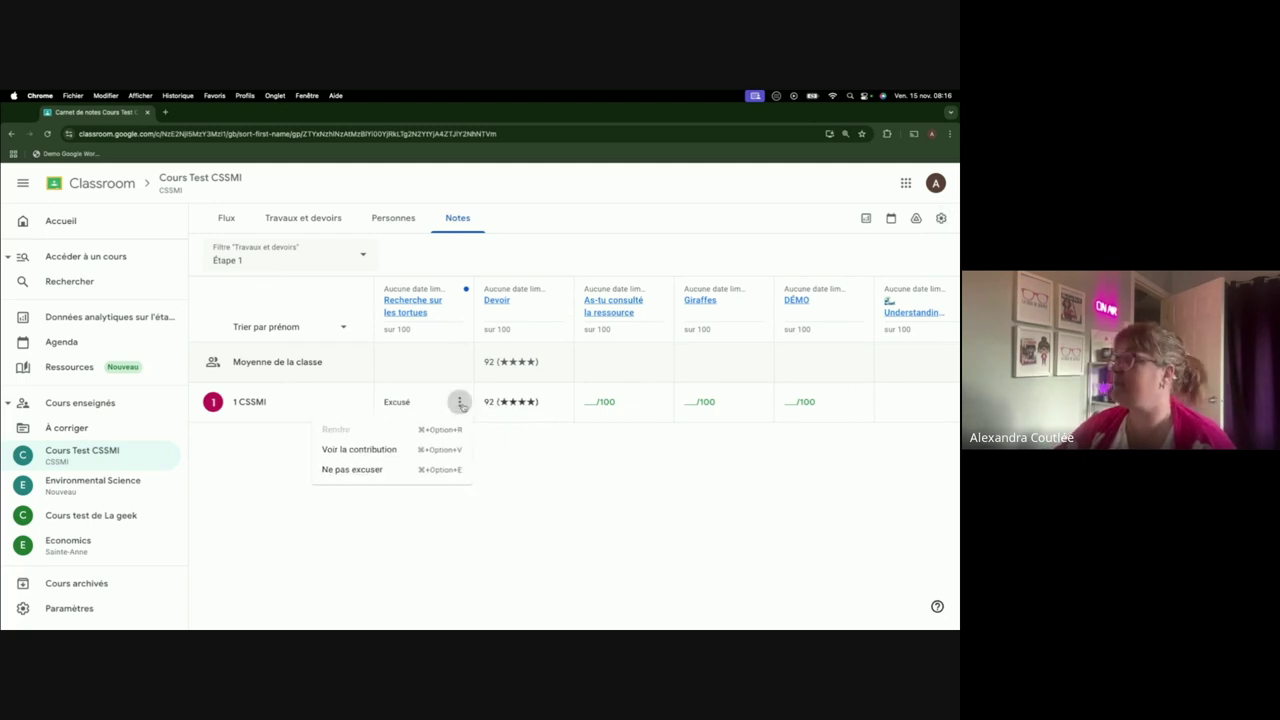
pyautogui.click(437, 469)
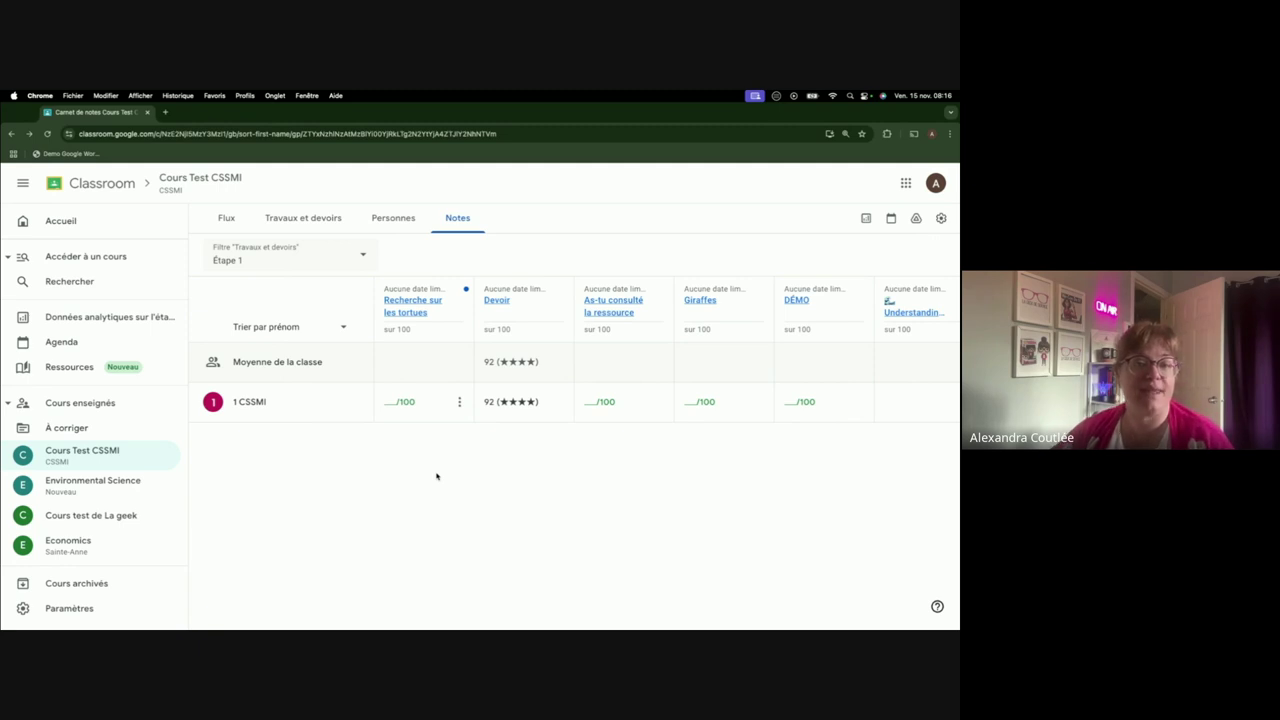
# Switch to the Google Slides deck and present the Rapports de plagiat-degré d'originalité slide, advancing to the Version enseignant slide
pyautogui.hotkey('ctrl', 'Right')
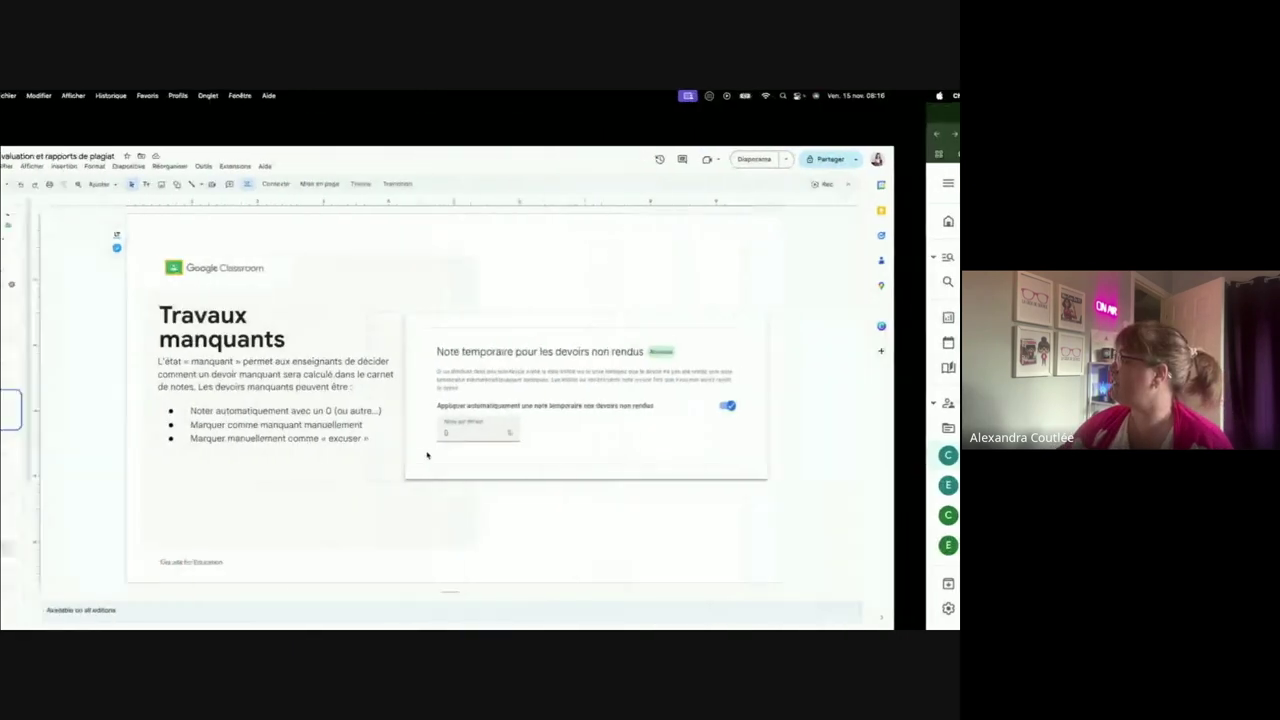
pyautogui.click(66, 468)
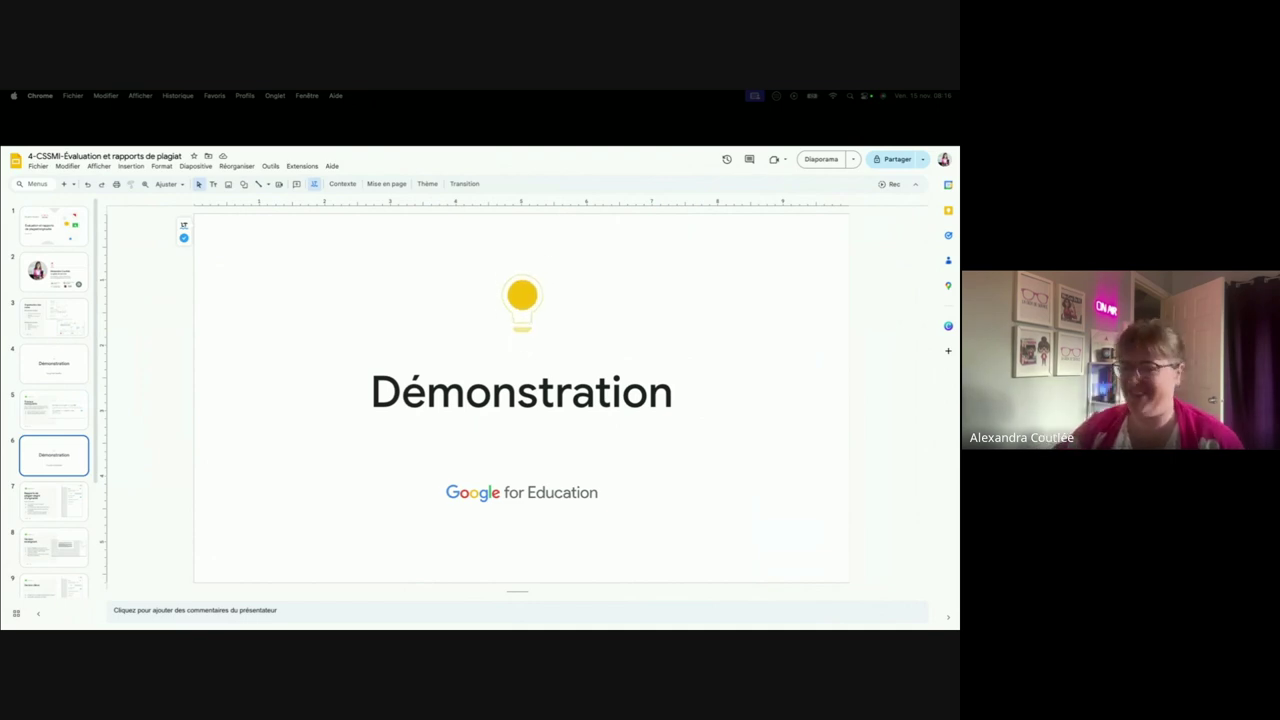
pyautogui.click(62, 503)
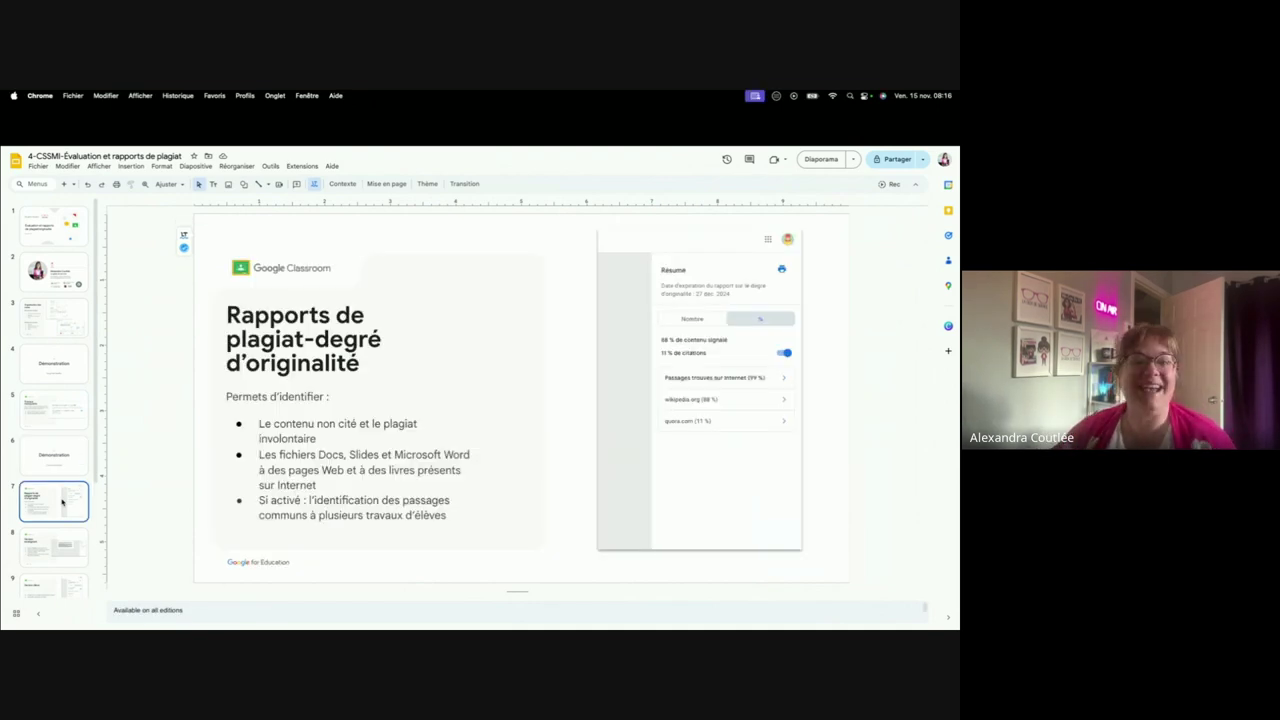
pyautogui.click(820, 159)
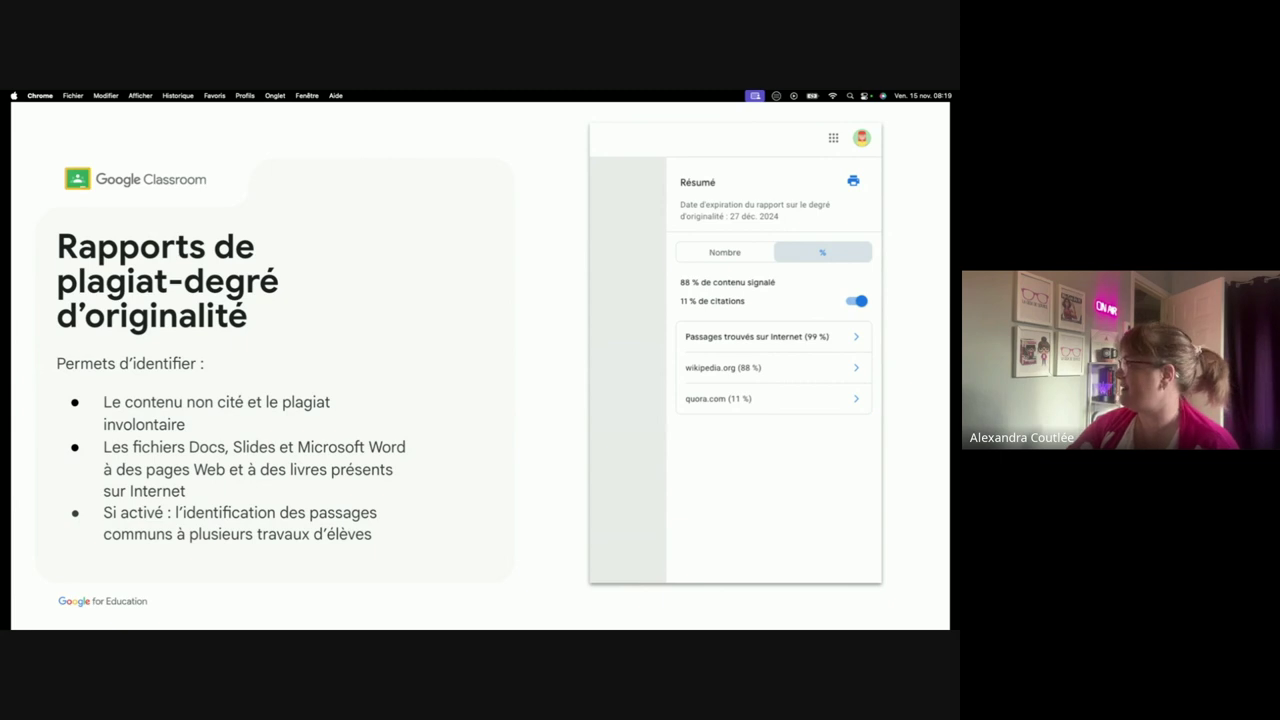
pyautogui.press('Right')
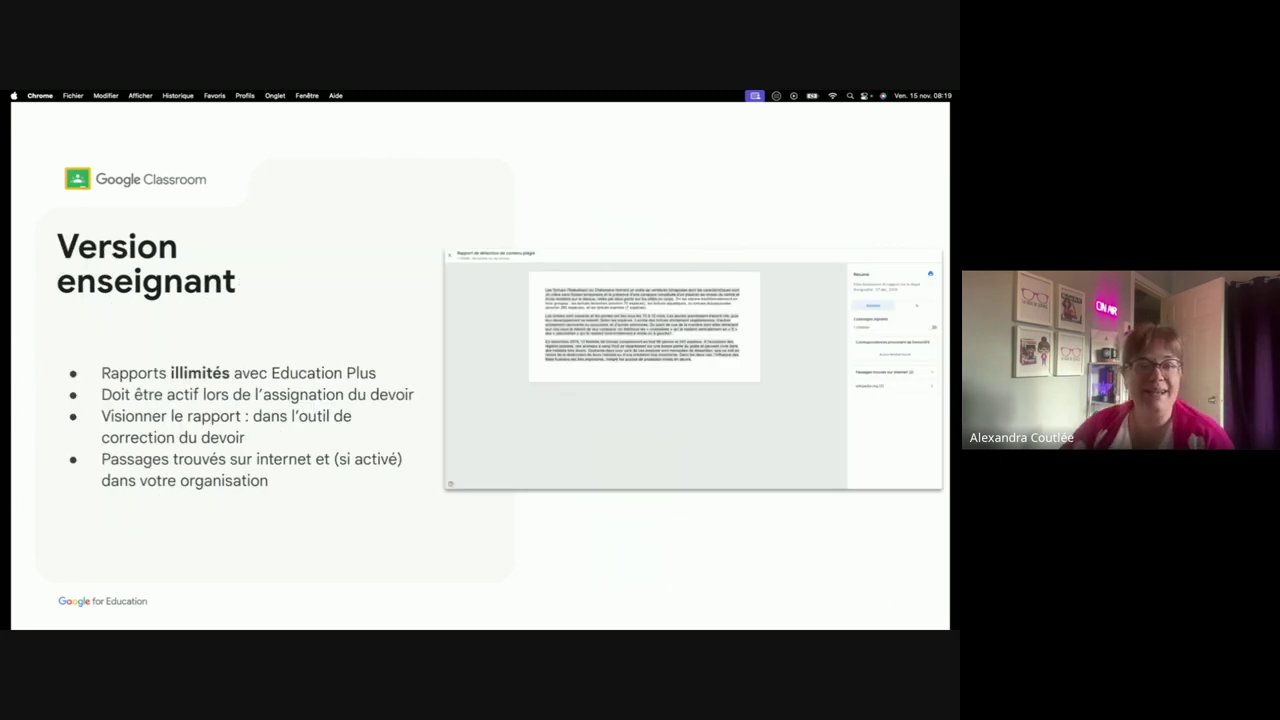
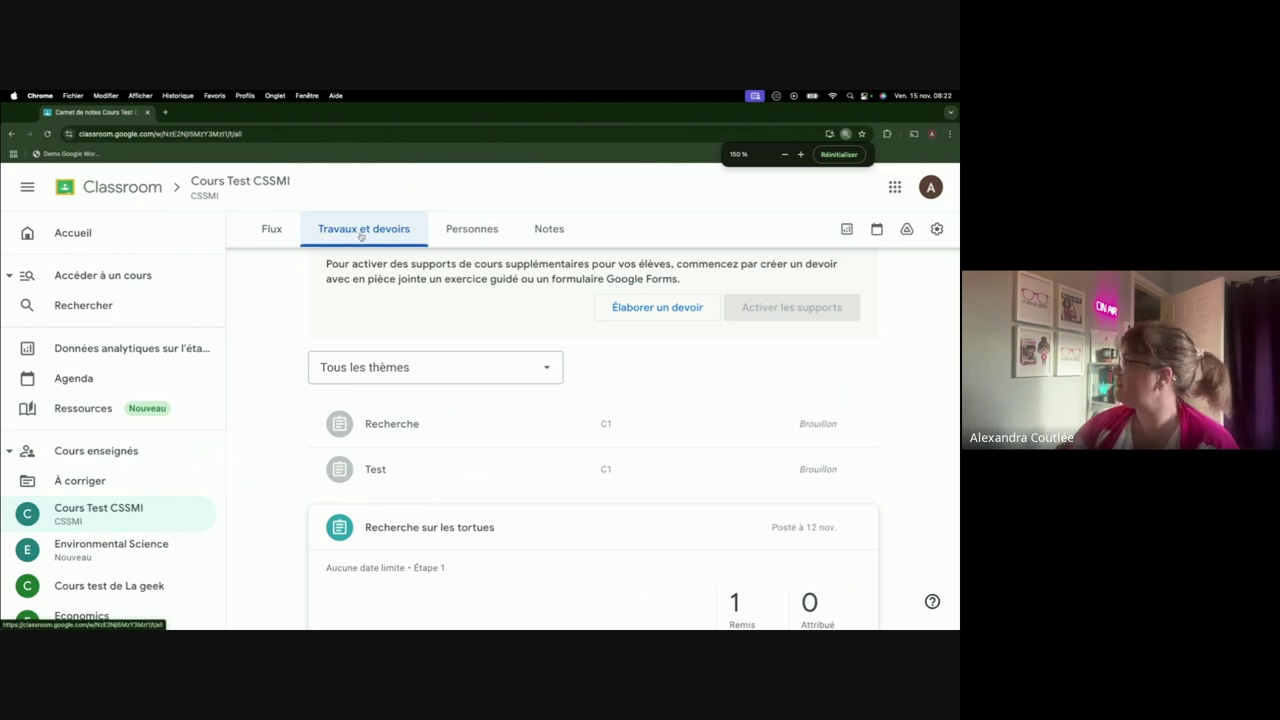
# Create an assignment in Google Classroom with the title Test and the instructions text Instruction
pyautogui.click(344, 285)
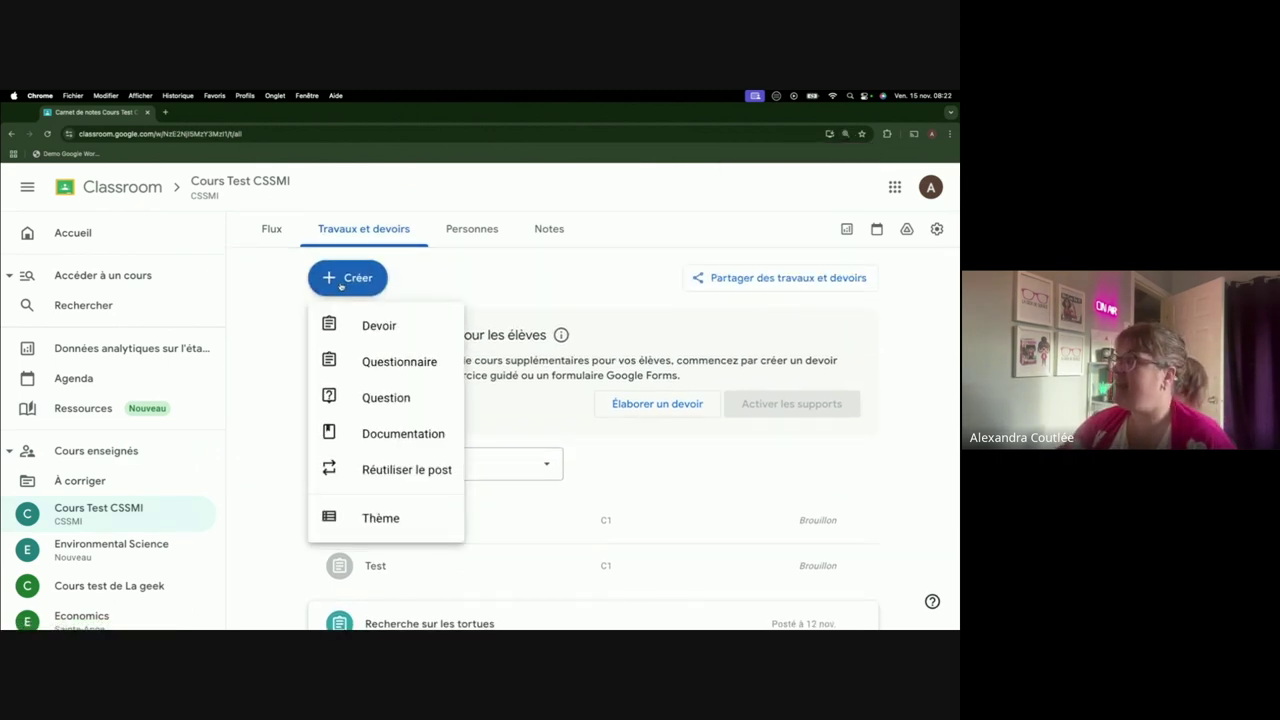
pyautogui.click(335, 320)
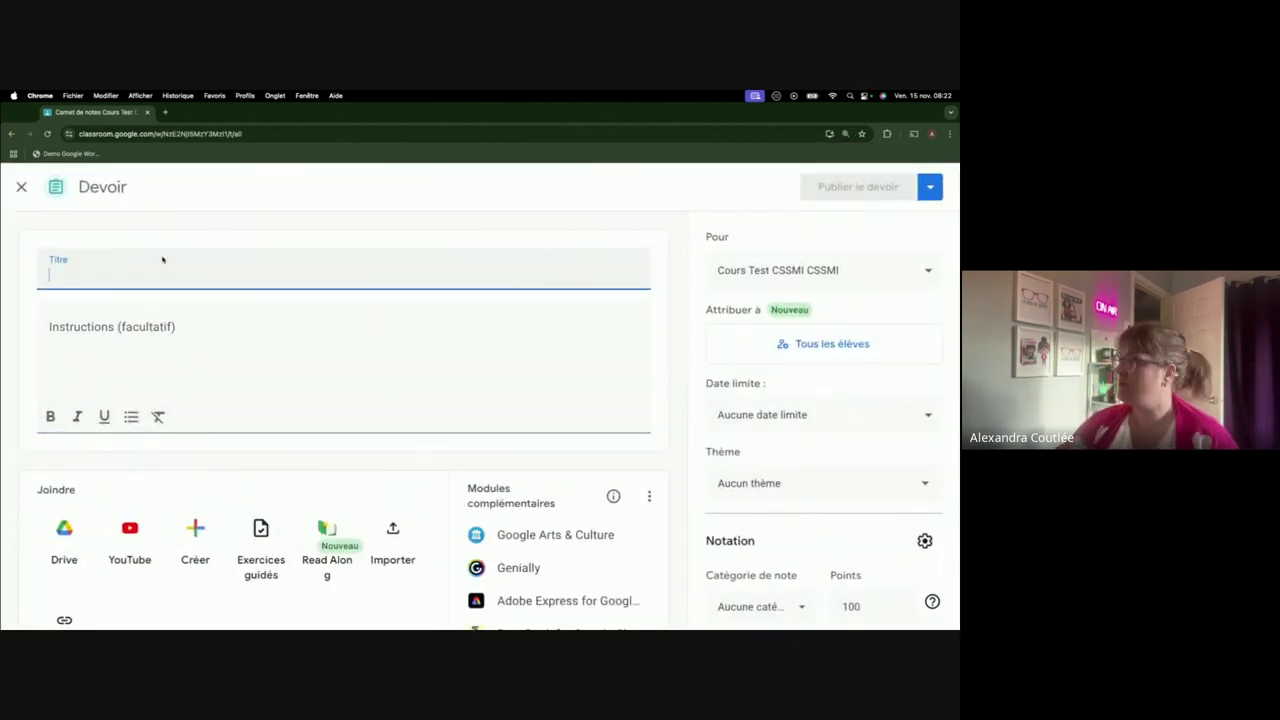
pyautogui.write('Test')
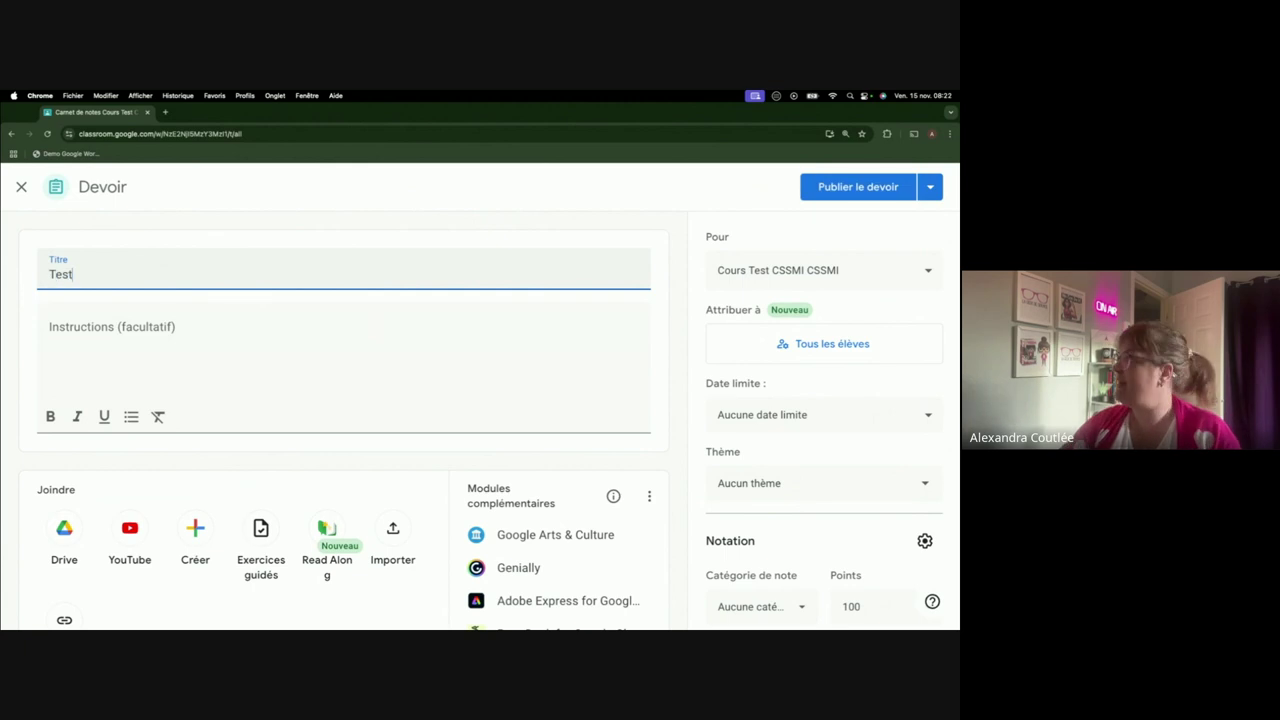
pyautogui.click(171, 325)
pyautogui.write('In')
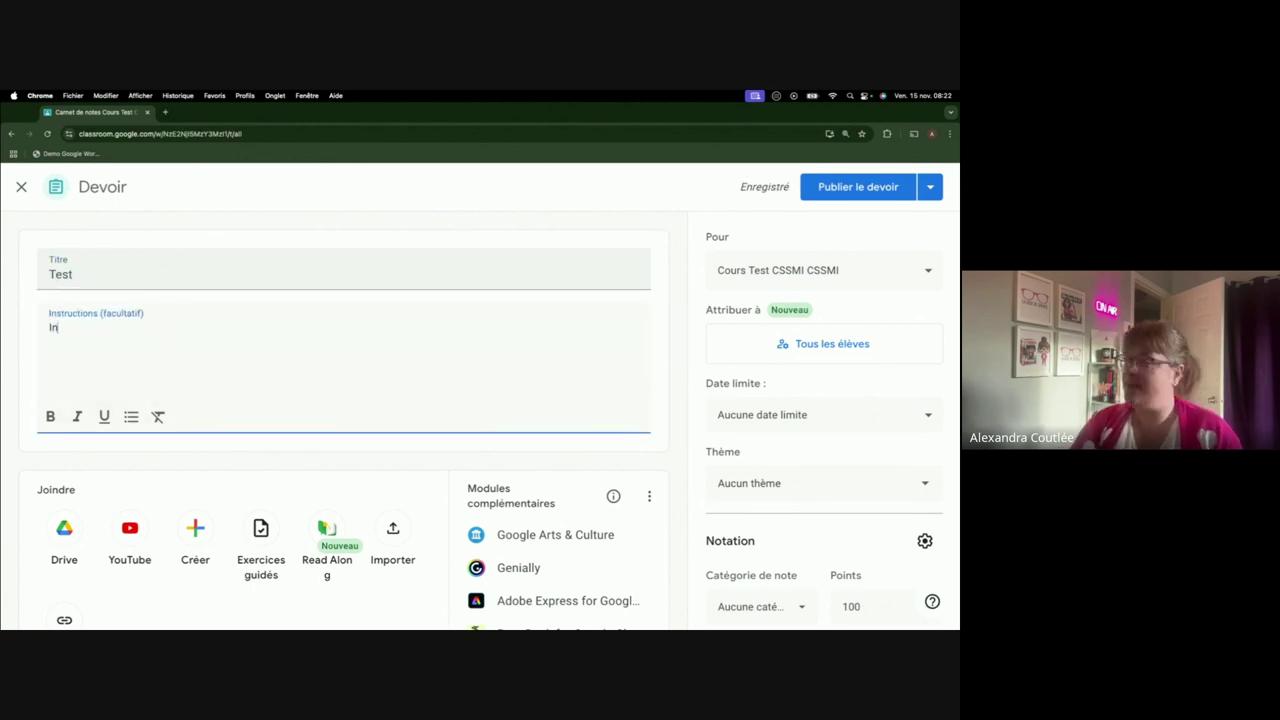
pyautogui.write('struction')
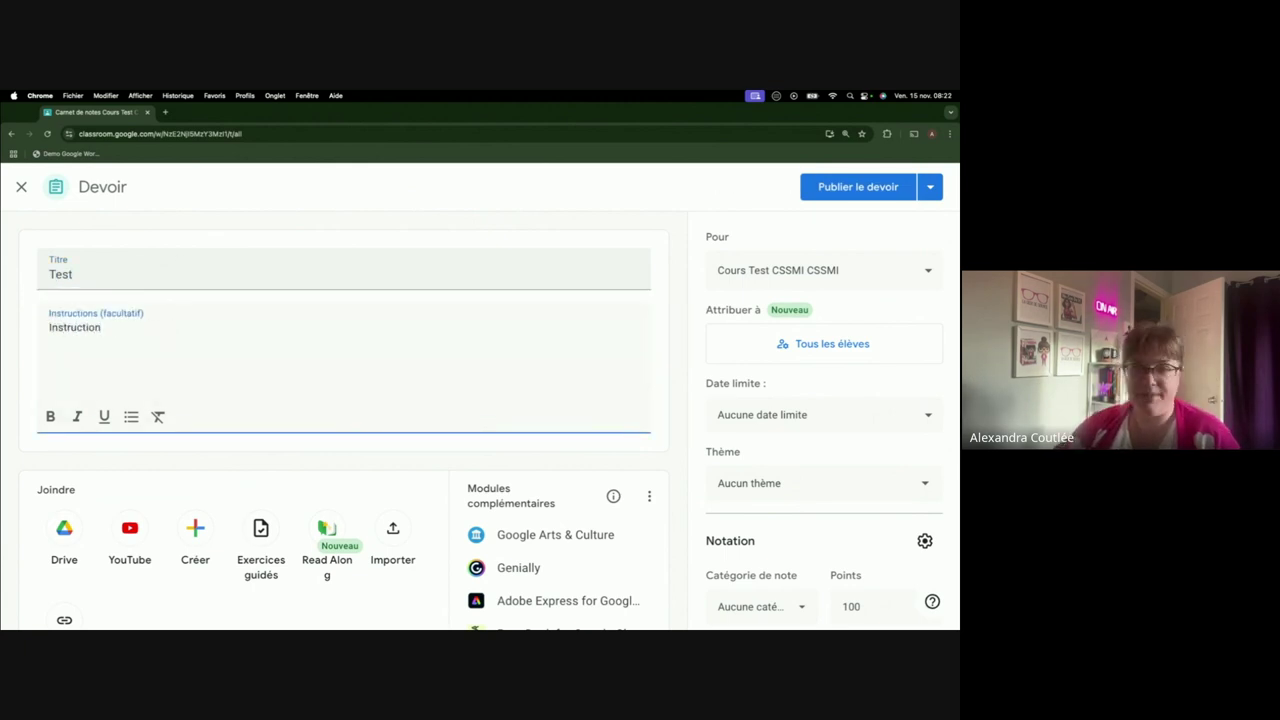
# Set the assignment's grading period to Étape 2 and enable the plagiarism (originality) check
pyautogui.scroll(-1, 553, 287)
pyautogui.scroll(1, 553, 287)
pyautogui.scroll(-3, 748, 430)
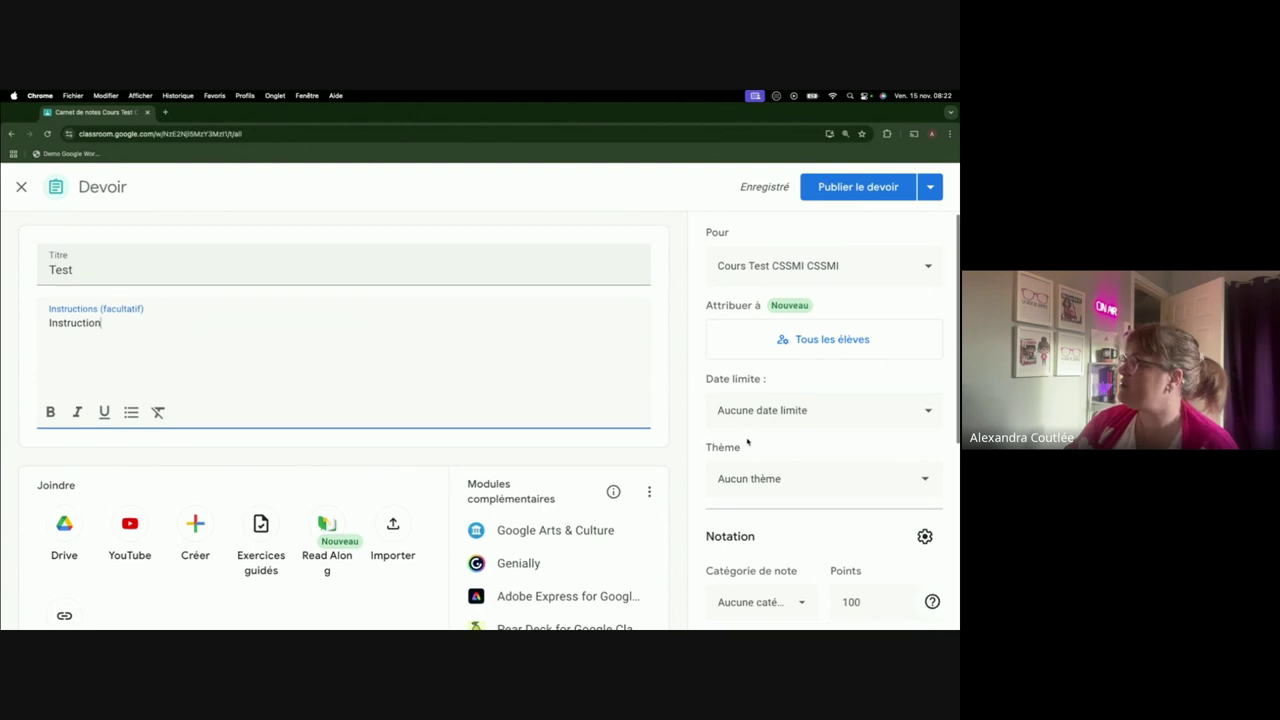
pyautogui.scroll(-3, 750, 430)
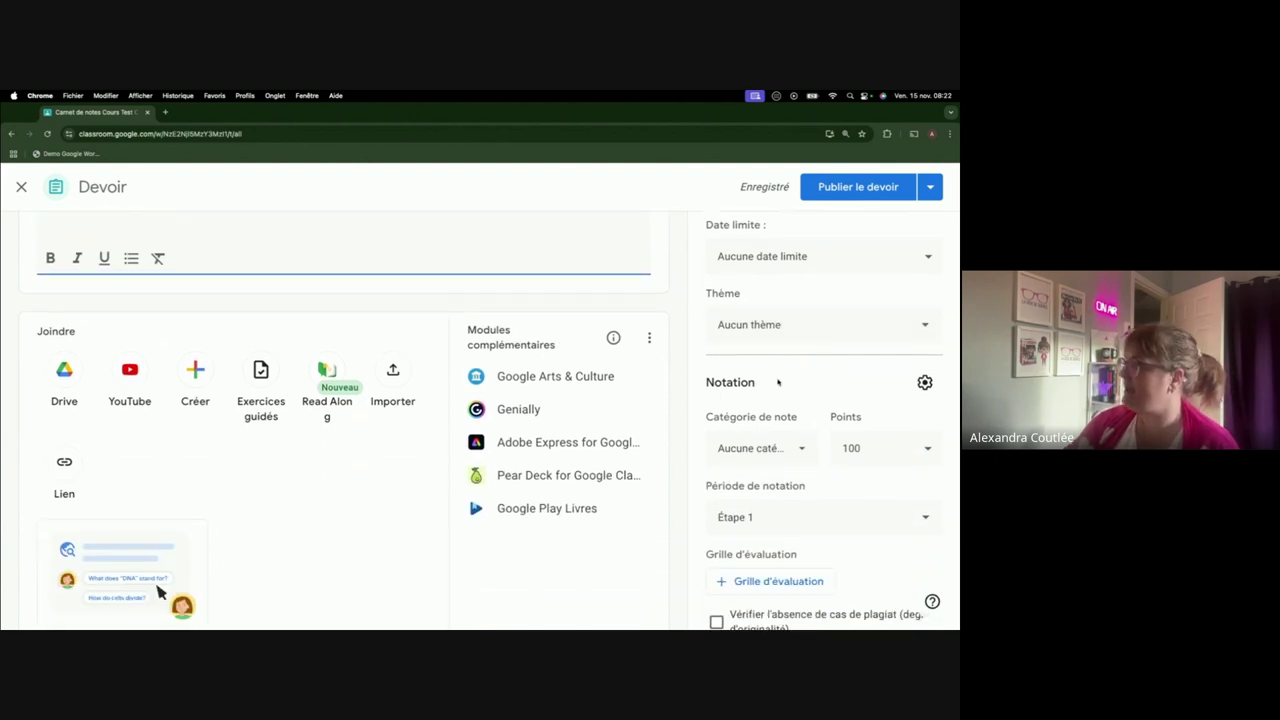
pyautogui.scroll(-2, 762, 360)
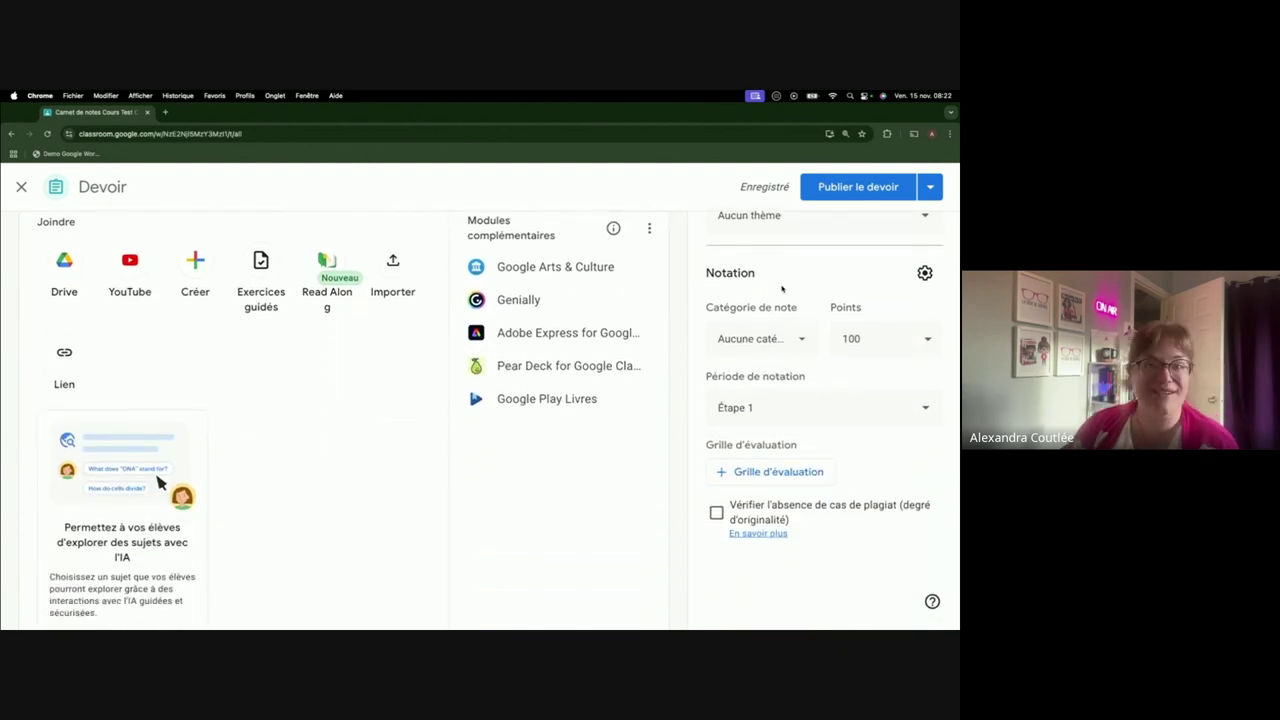
pyautogui.scroll(-1, 782, 290)
pyautogui.scroll(-1, 782, 289)
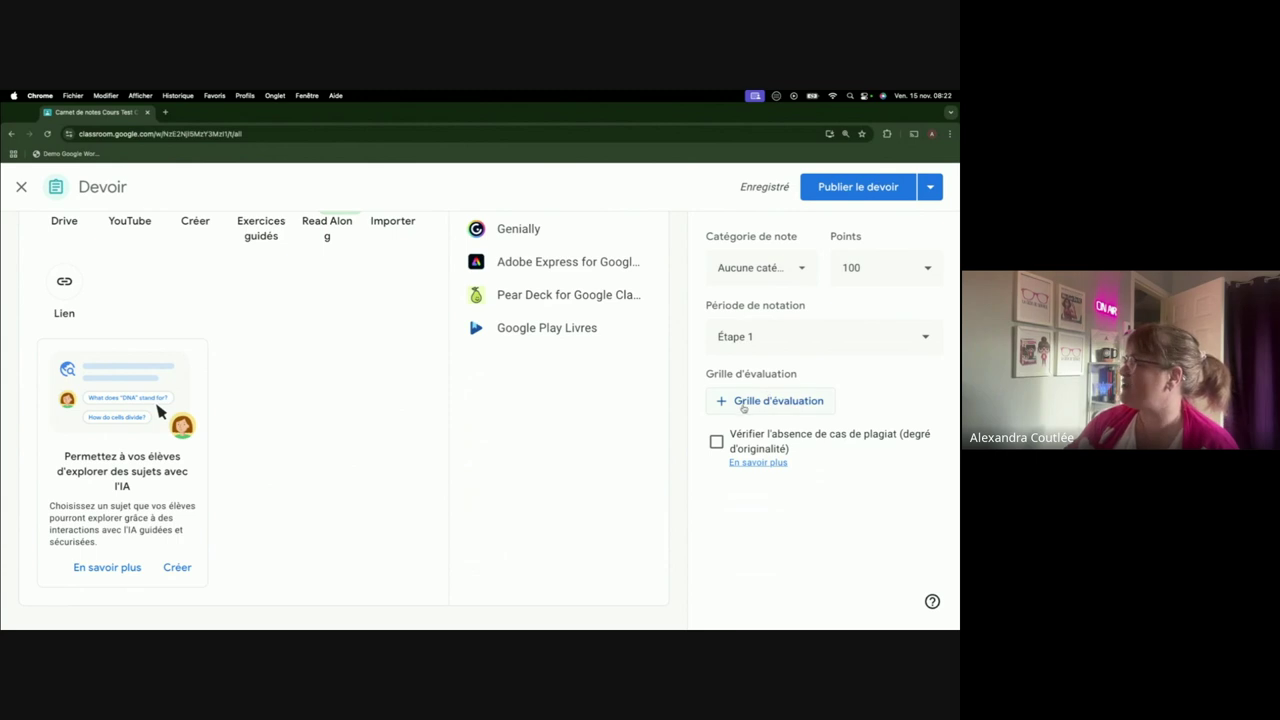
pyautogui.click(914, 337)
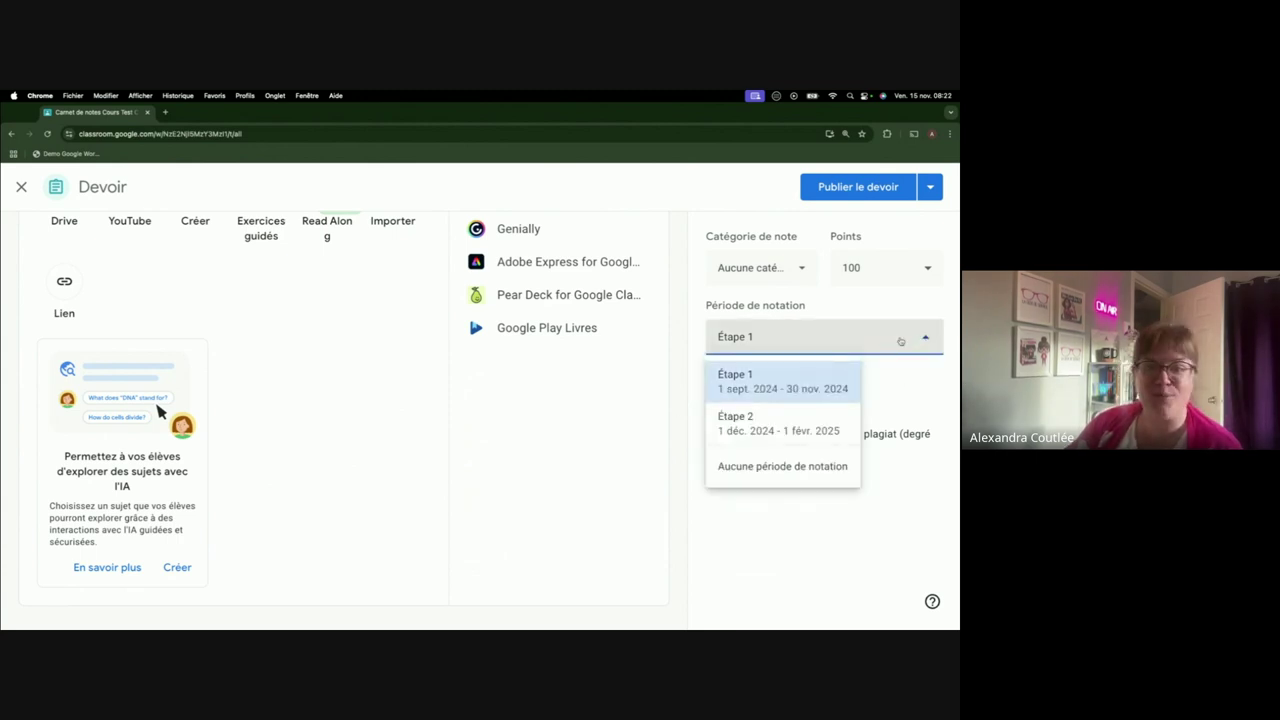
pyautogui.click(814, 418)
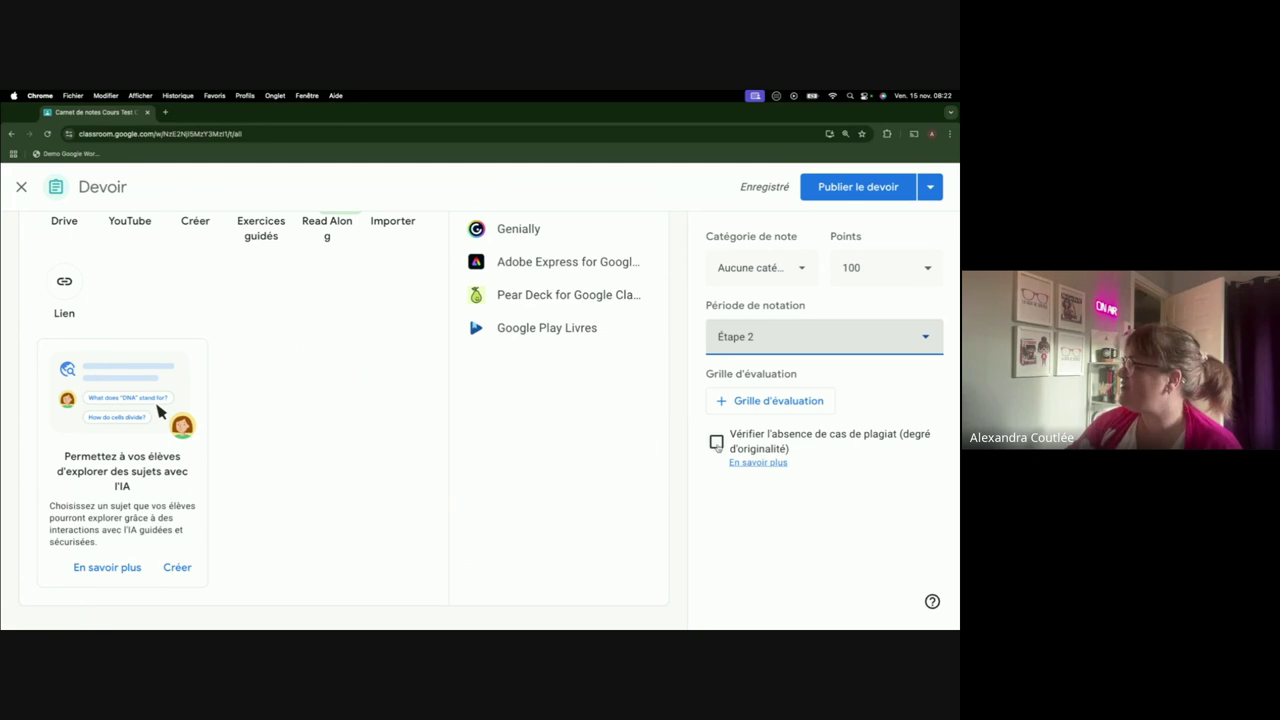
pyautogui.click(716, 442)
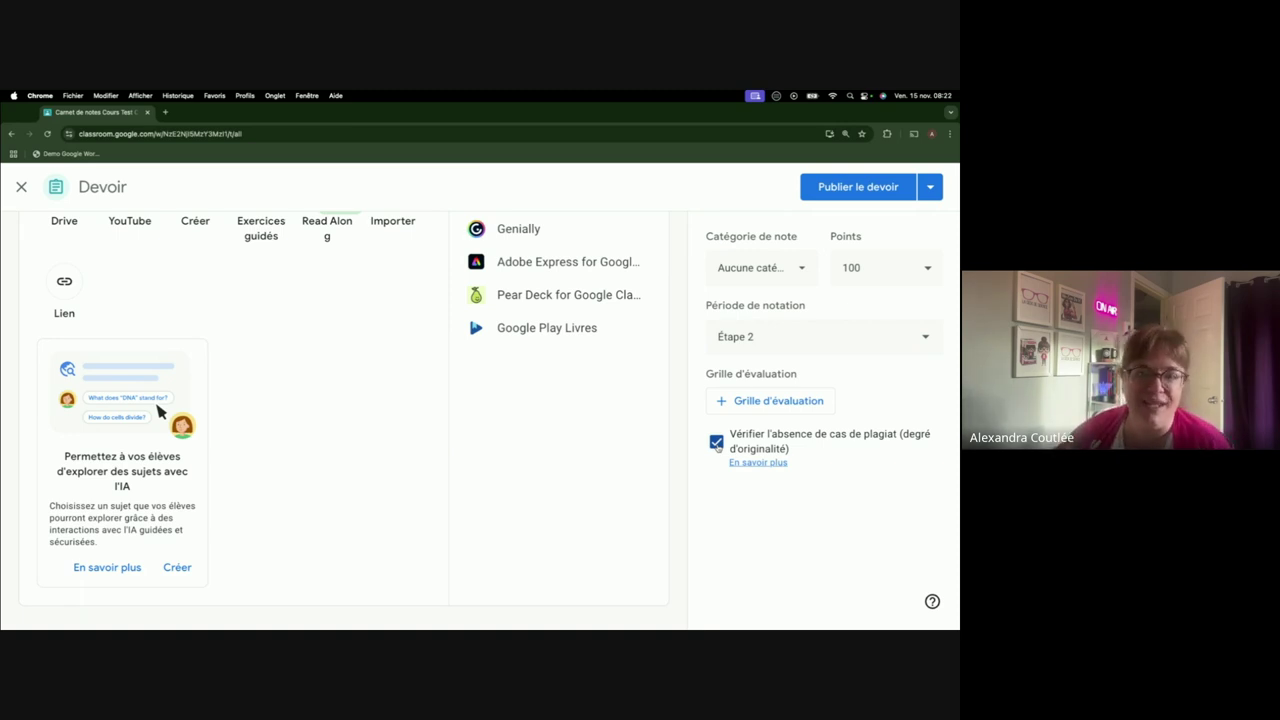
# Publish the Test assignment to the class, choosing to assign it anyway although its publication date falls outside the selected grading period
pyautogui.click(861, 188)
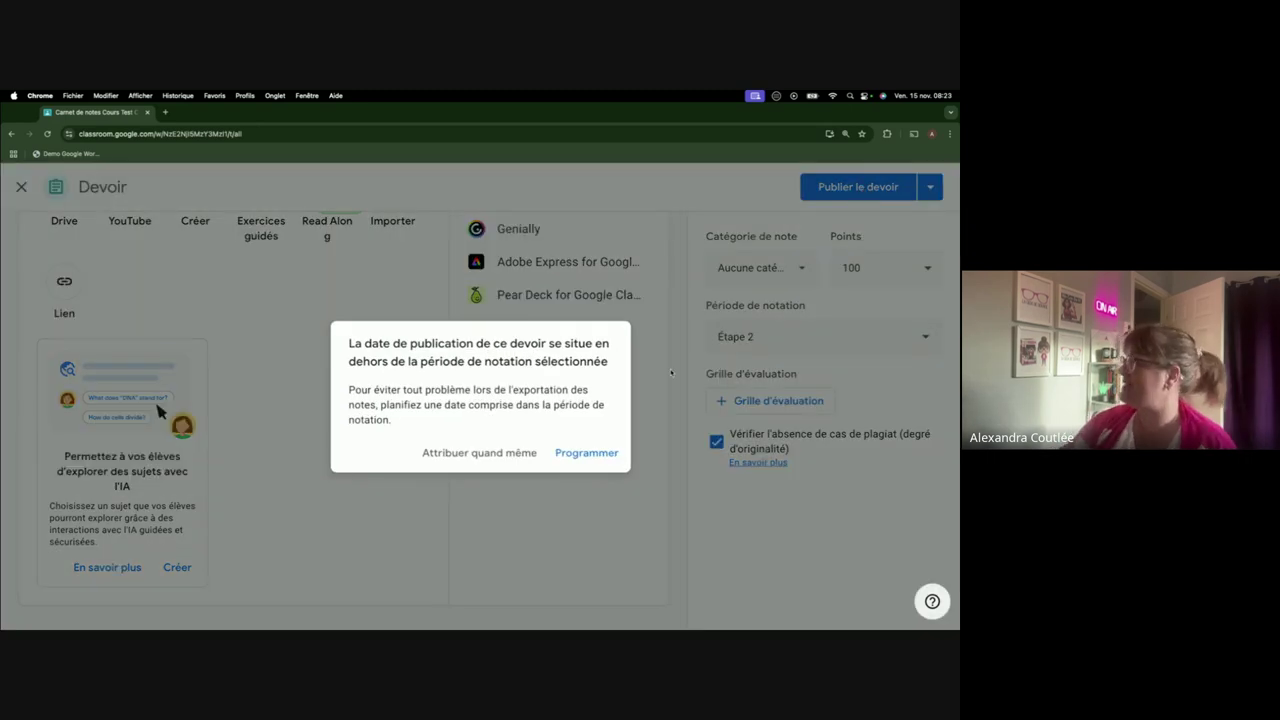
pyautogui.click(516, 458)
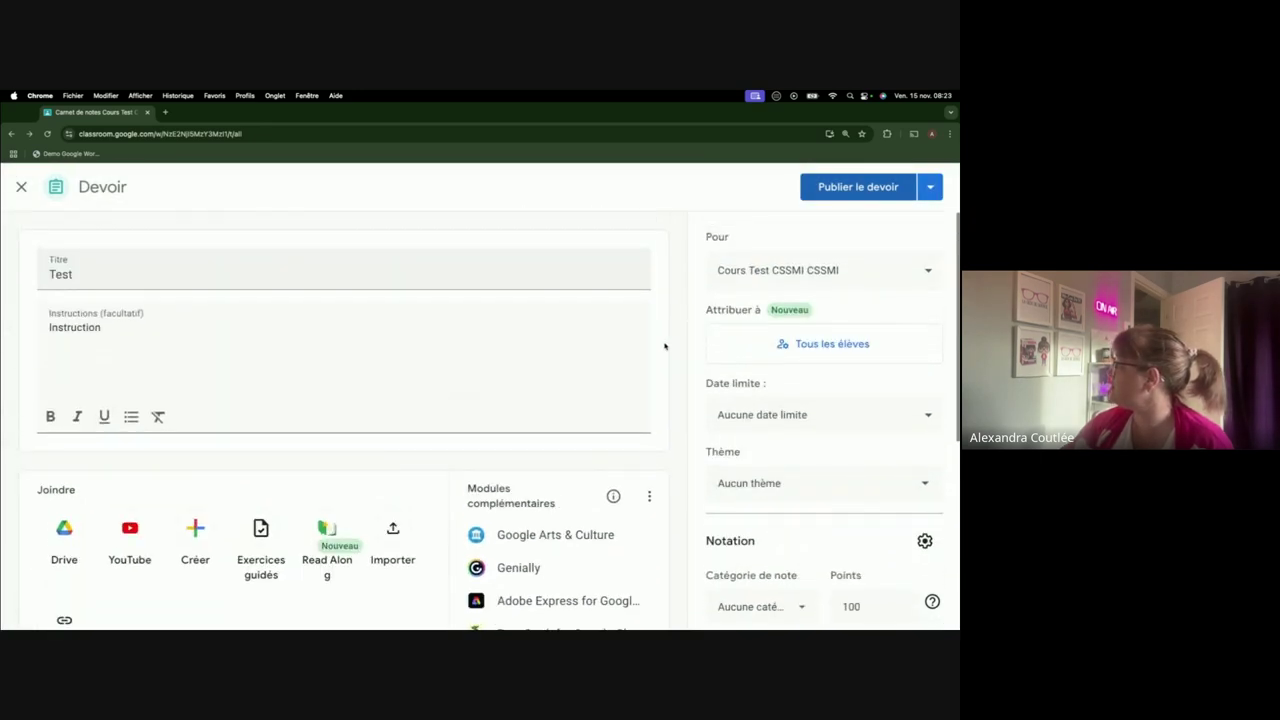
pyautogui.scroll(-2, 664, 346)
pyautogui.scroll(2, 664, 346)
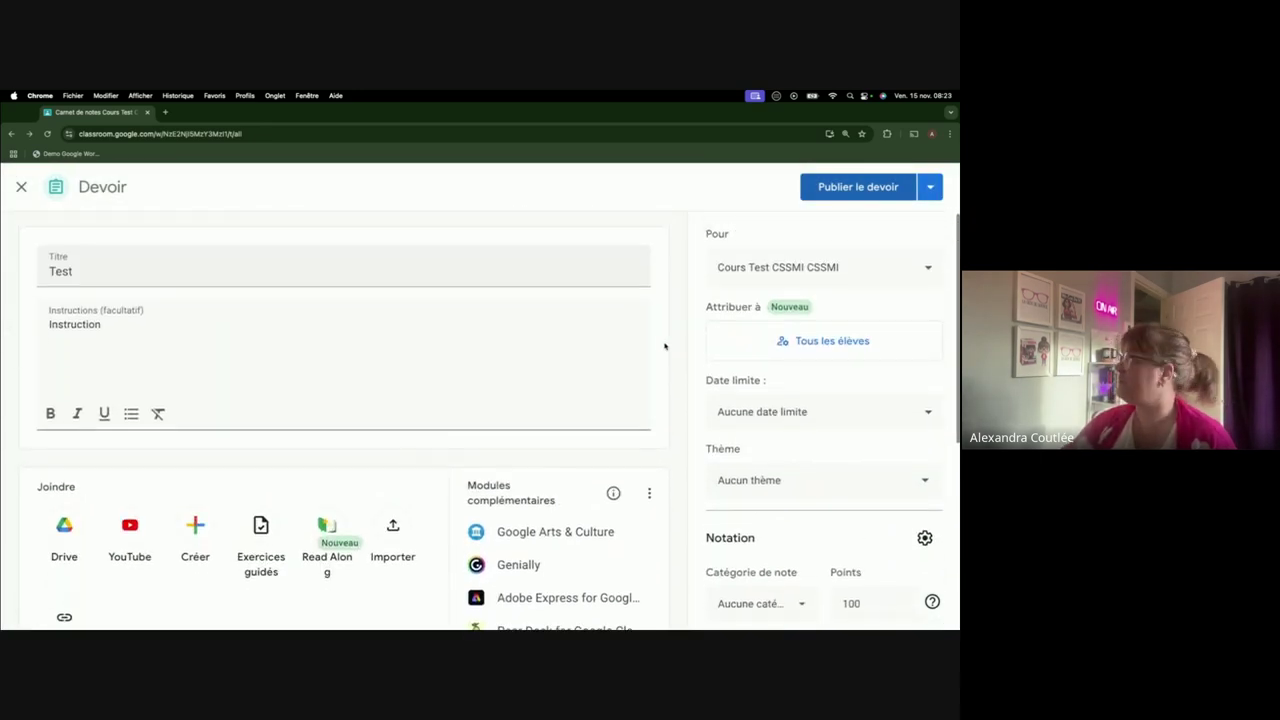
pyautogui.click(848, 187)
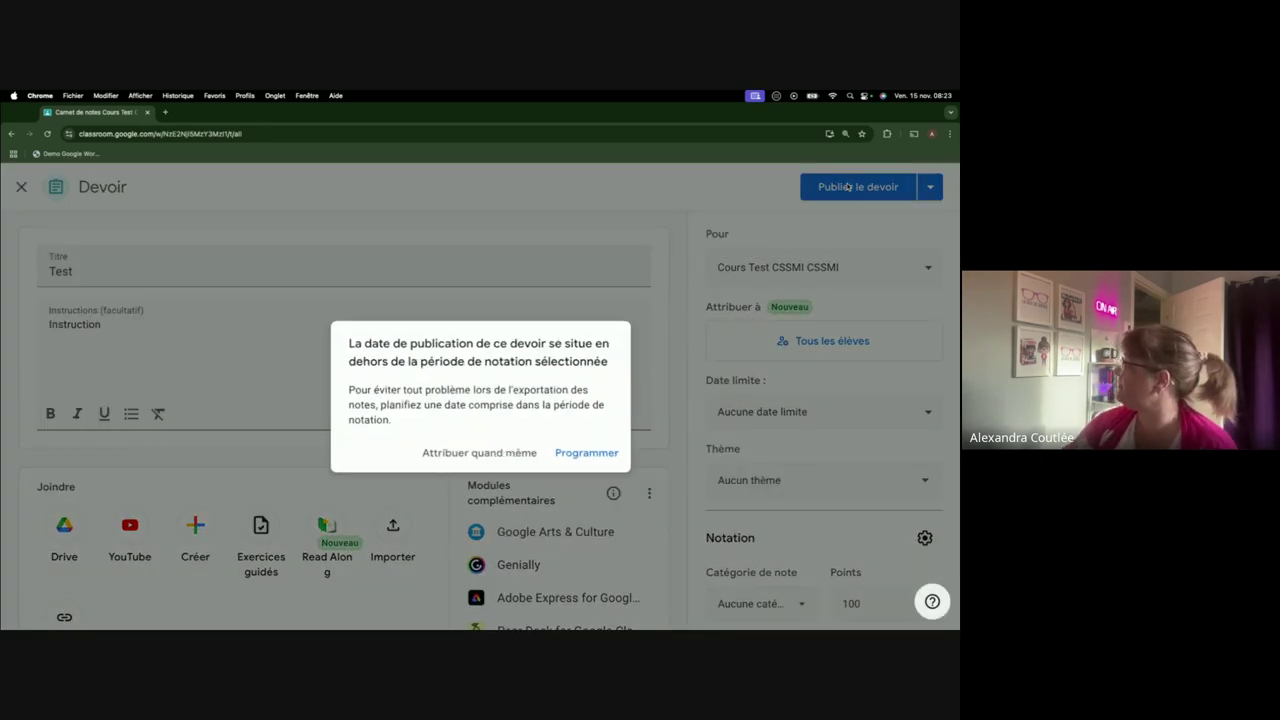
pyautogui.click(472, 456)
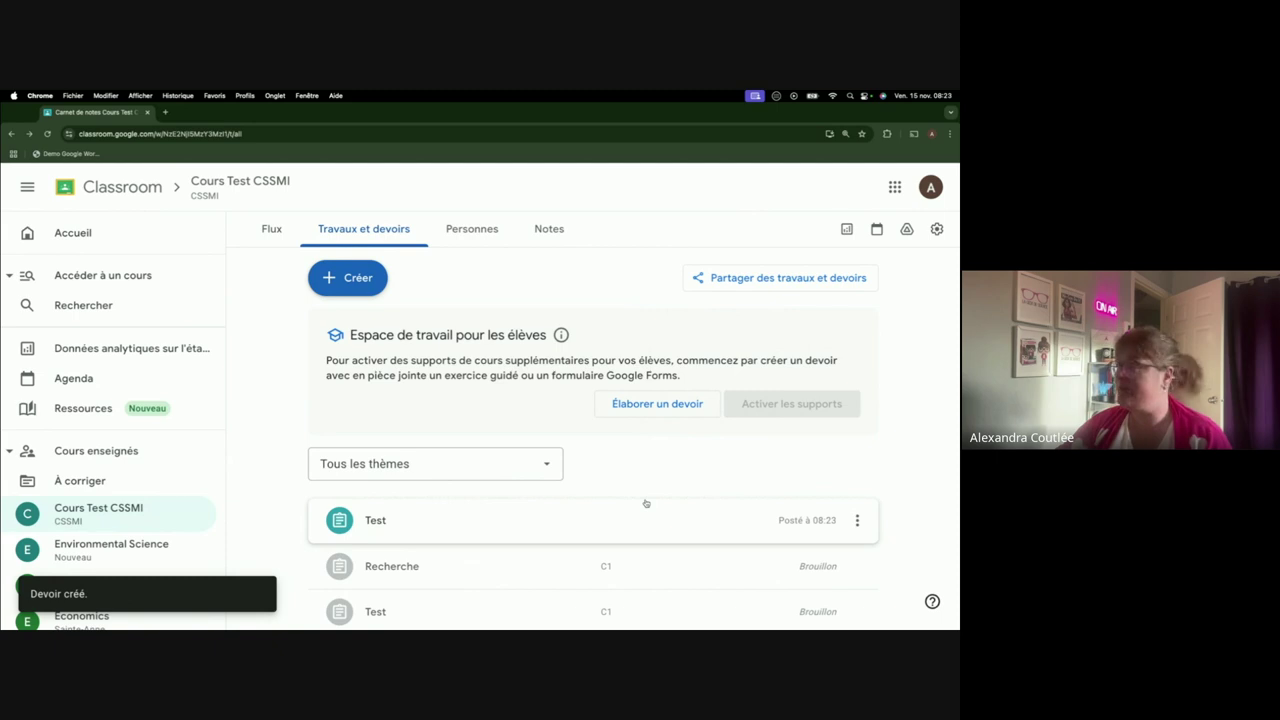
# Switch to the student's Classroom window, open the Test assignment's instructions and attach the Ma recherche sur les tortues document from Google Drive
pyautogui.hotkey('ctrl', 'Right')
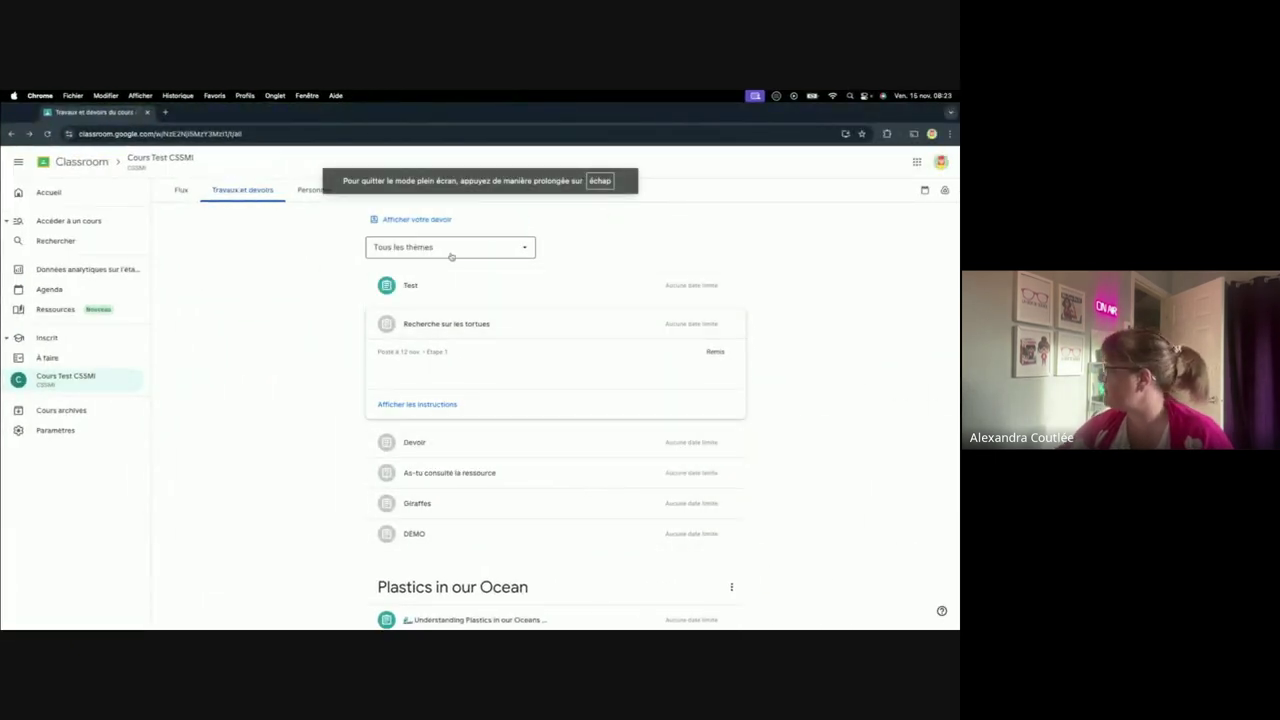
pyautogui.click(445, 288)
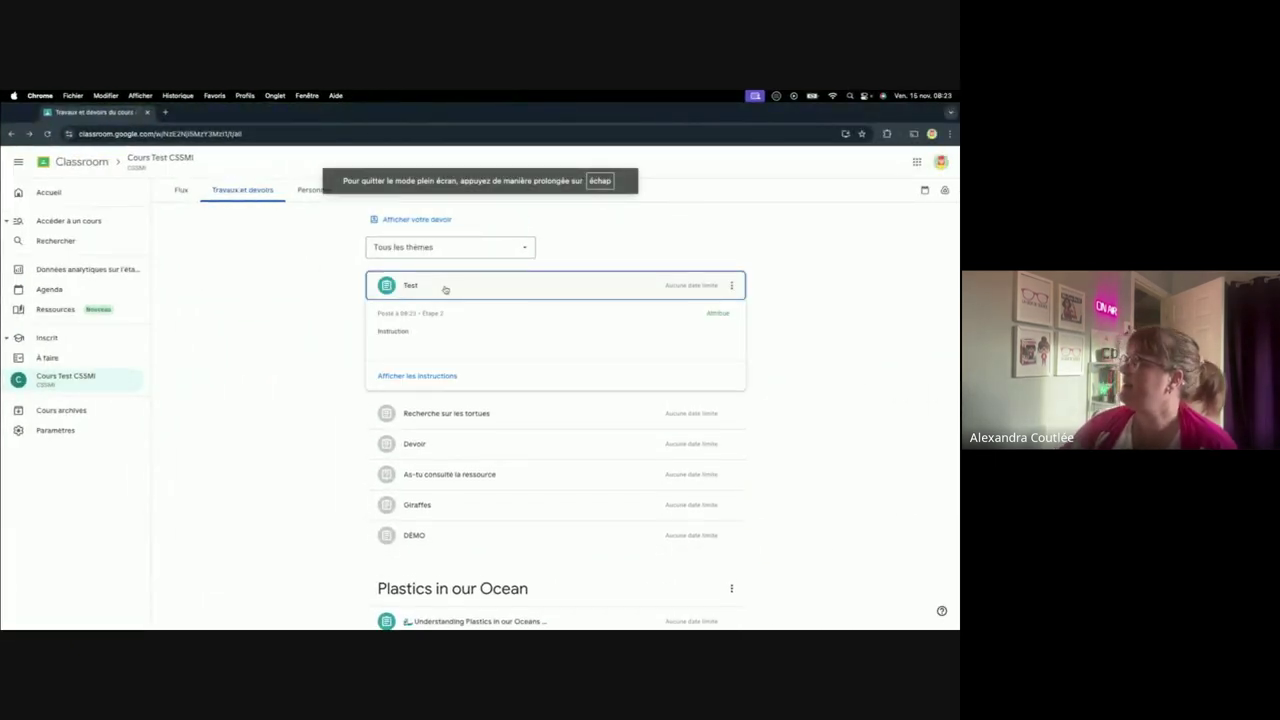
pyautogui.click(412, 378)
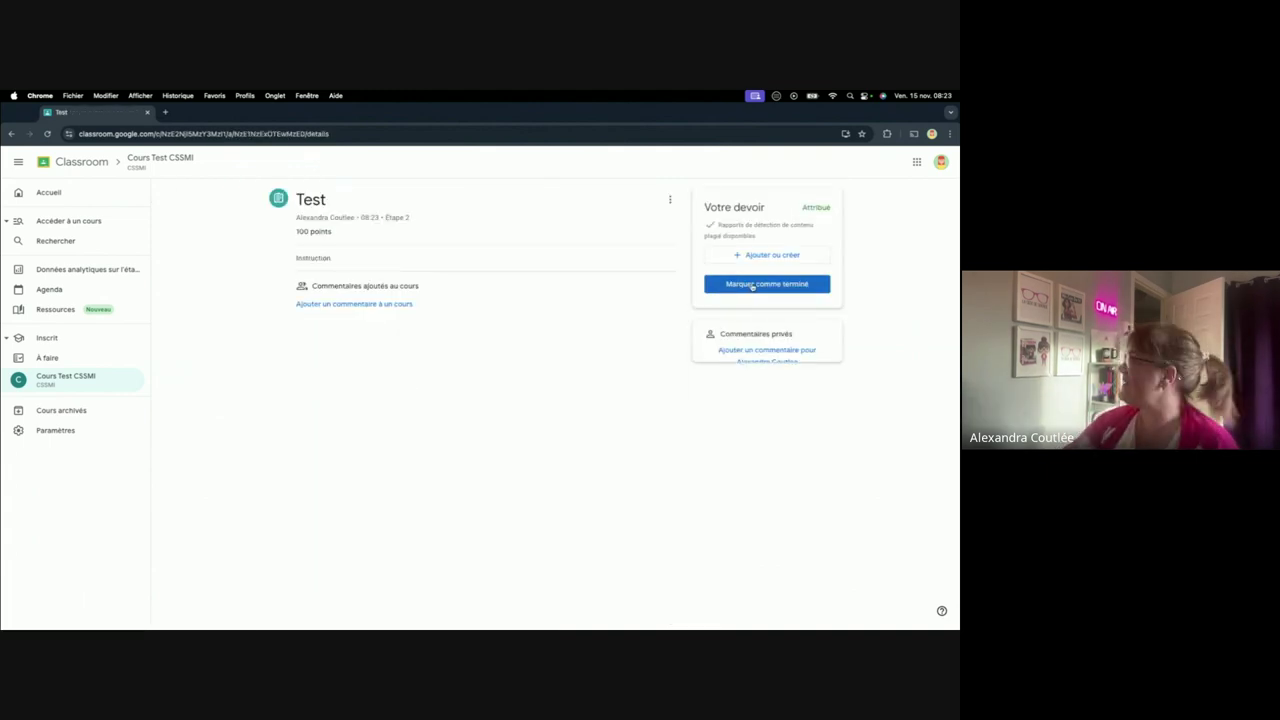
pyautogui.click(731, 260)
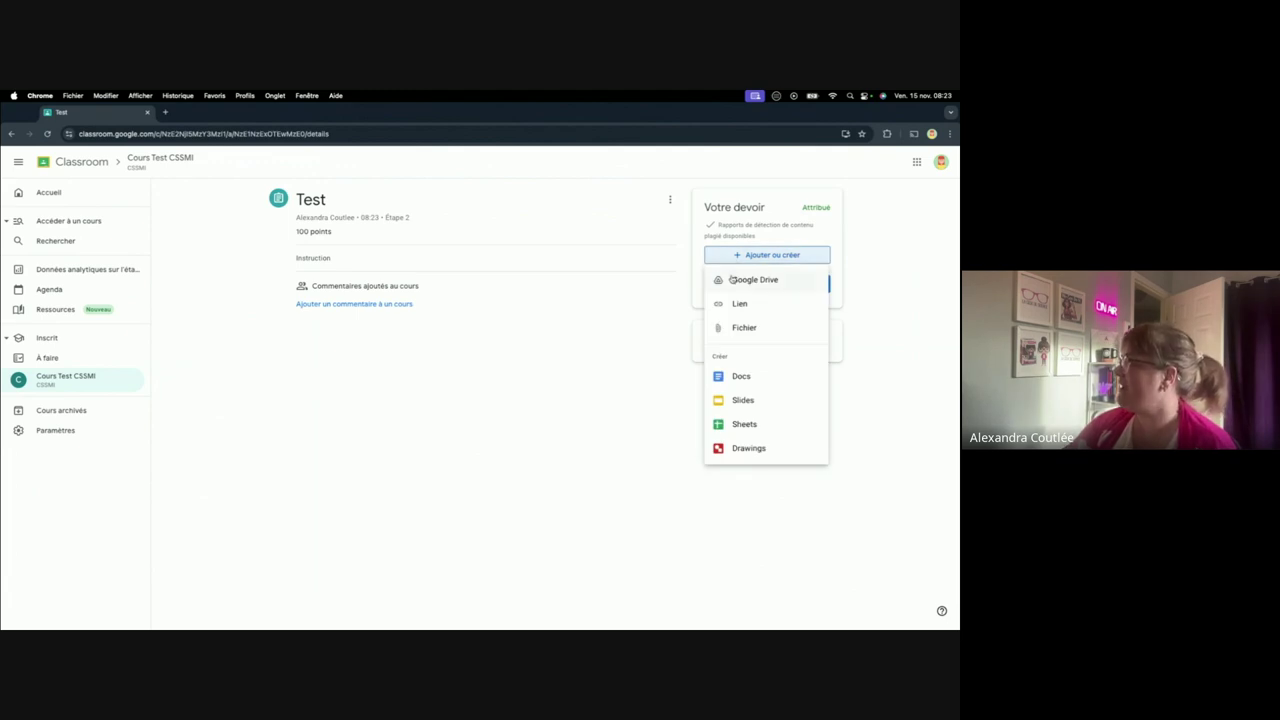
pyautogui.click(734, 279)
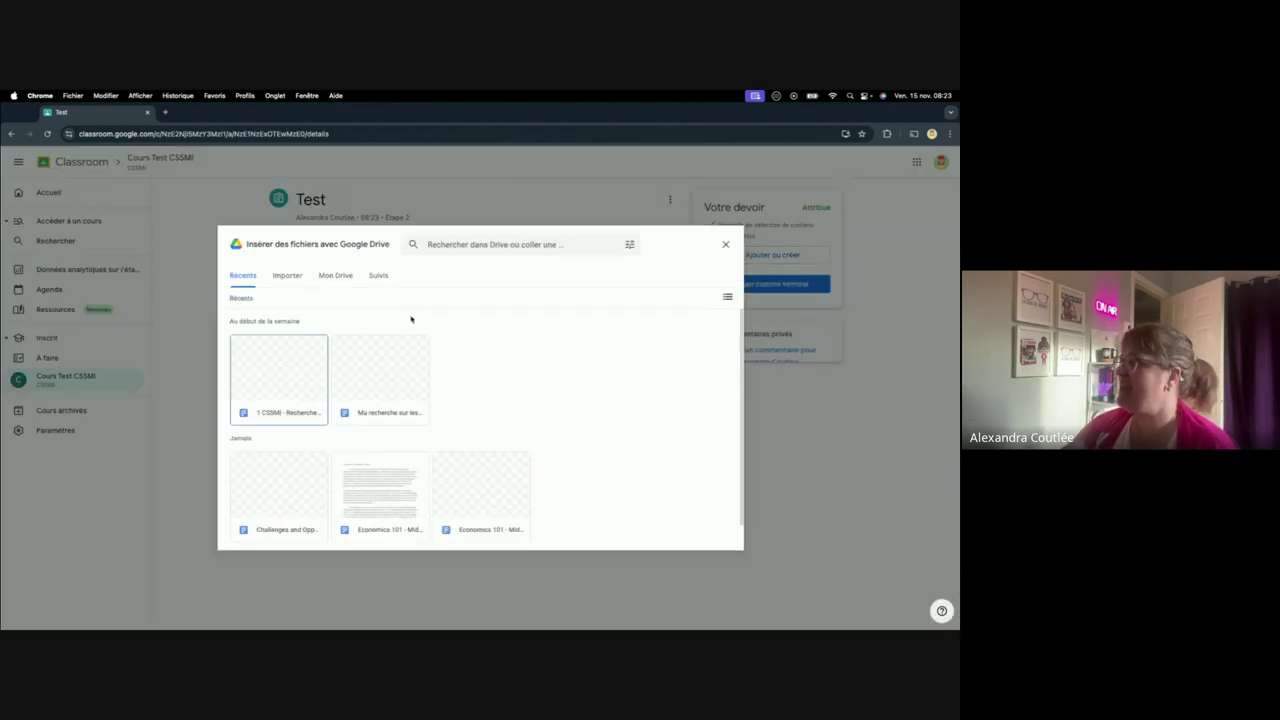
pyautogui.doubleClick(388, 377)
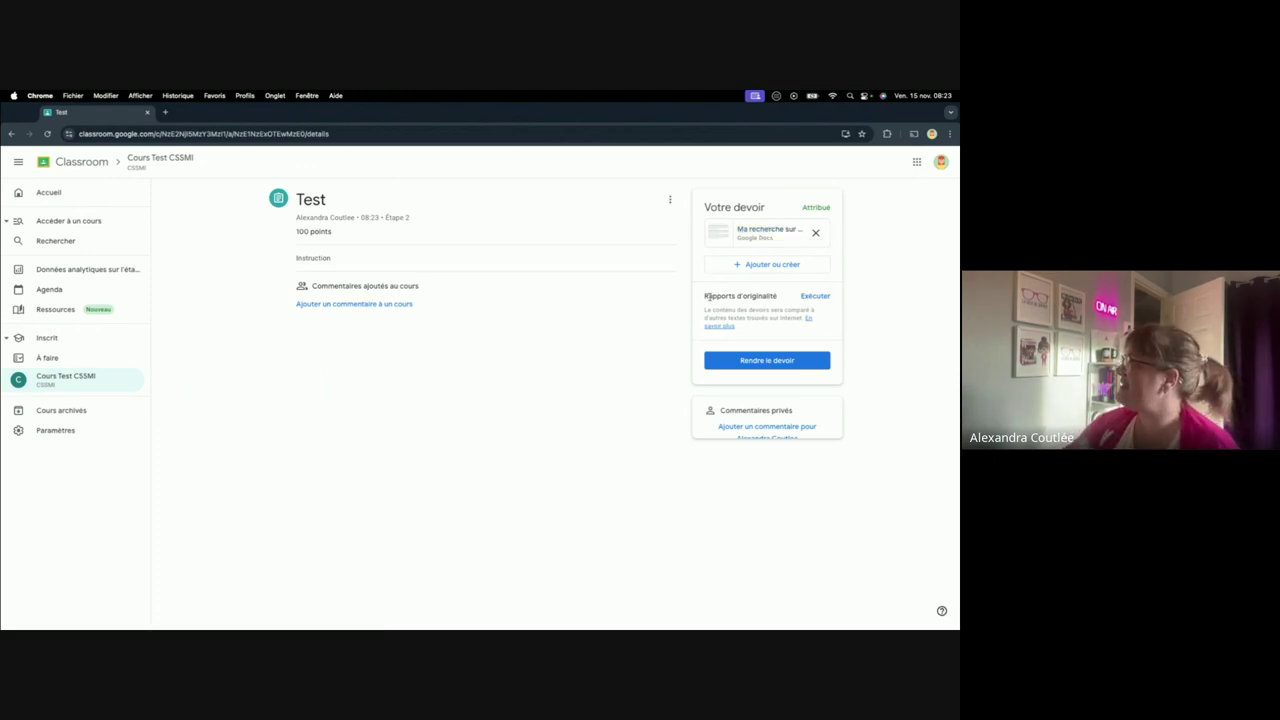
# Run an originality report on the document attached to the student's Test assignment
pyautogui.moveTo(704, 296); pyautogui.dragTo(781, 298)
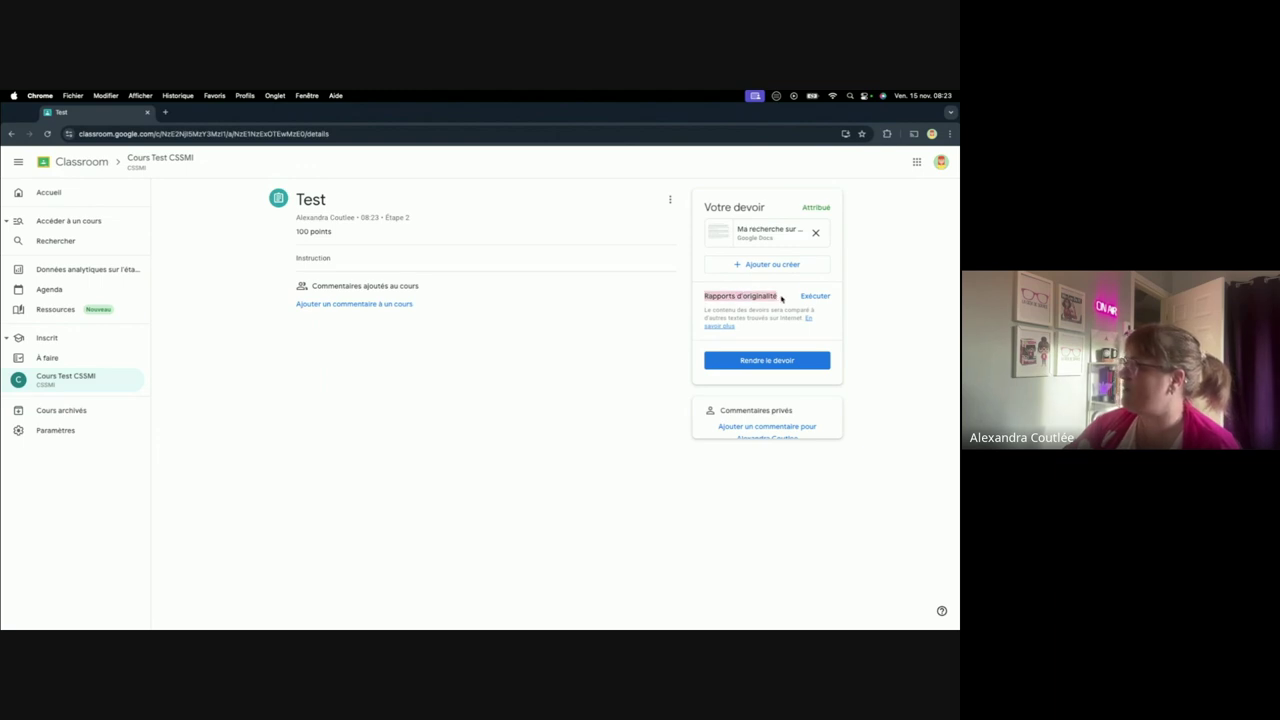
pyautogui.press('super+equal')
pyautogui.press('super+equal')
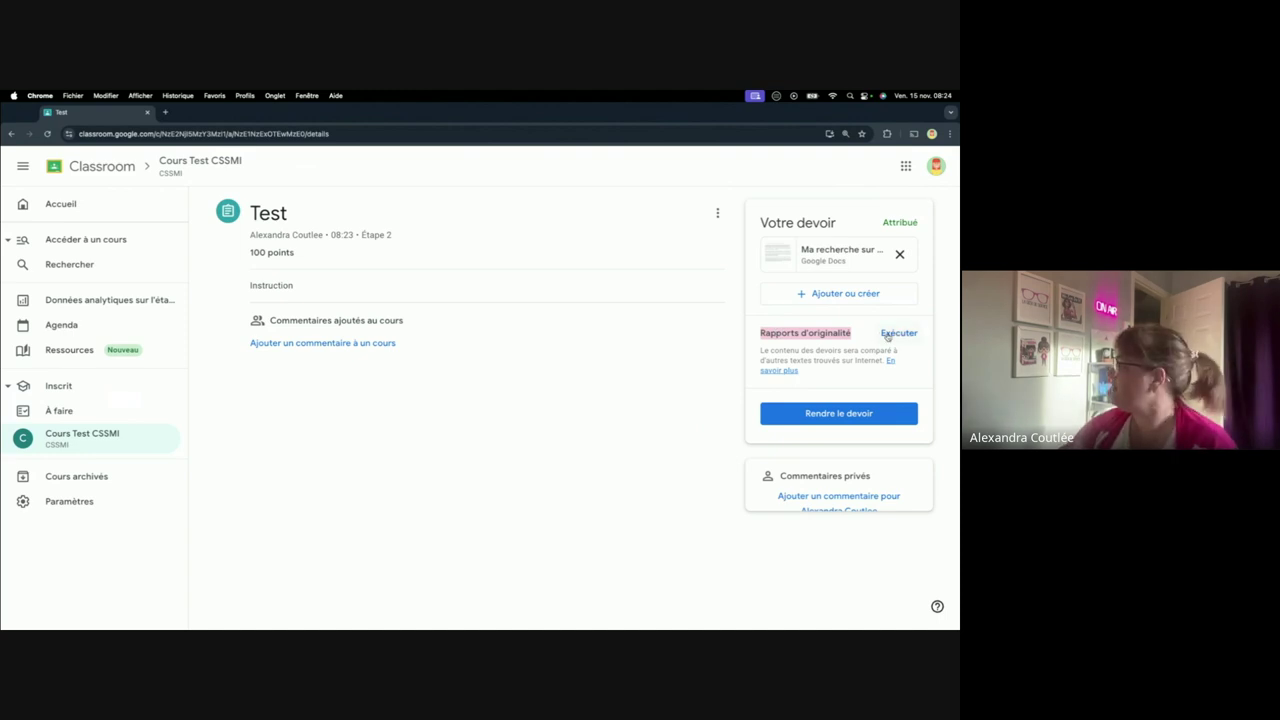
pyautogui.click(887, 336)
pyautogui.click(612, 440)
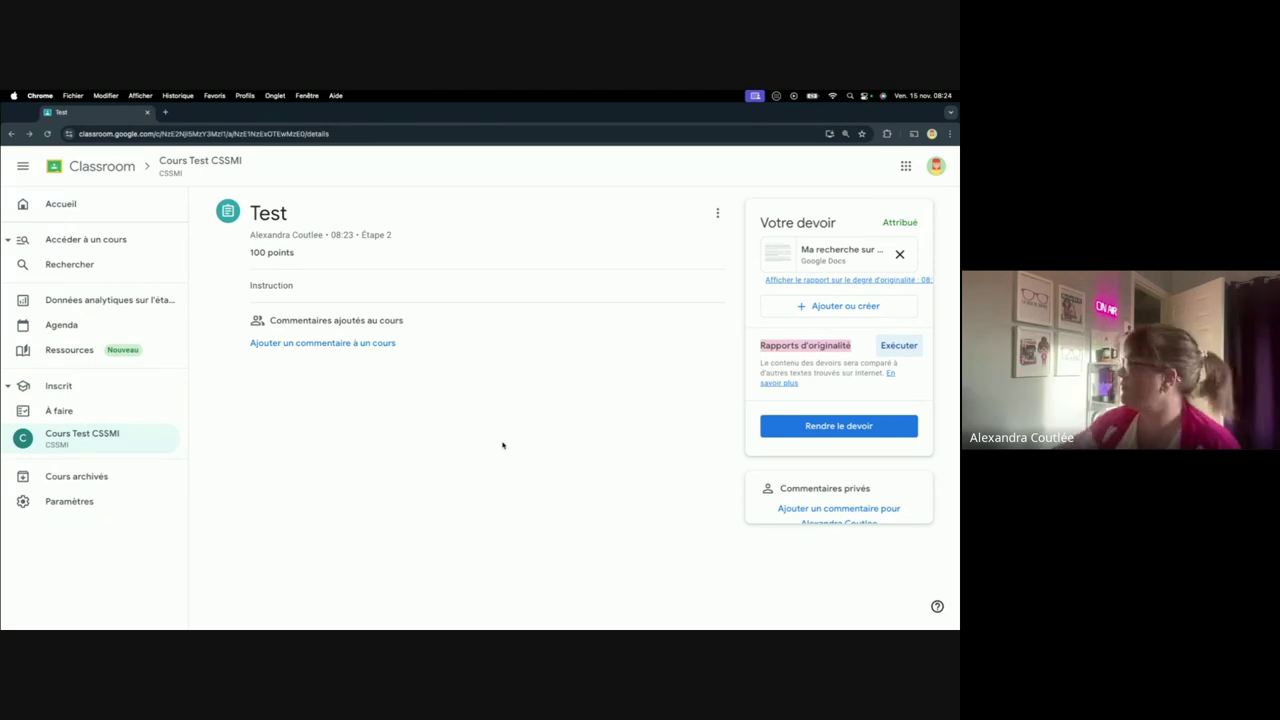
# Open the document's originality report, examine the passages matched to wikipedia.org and bring up the document's editable version
pyautogui.click(786, 281)
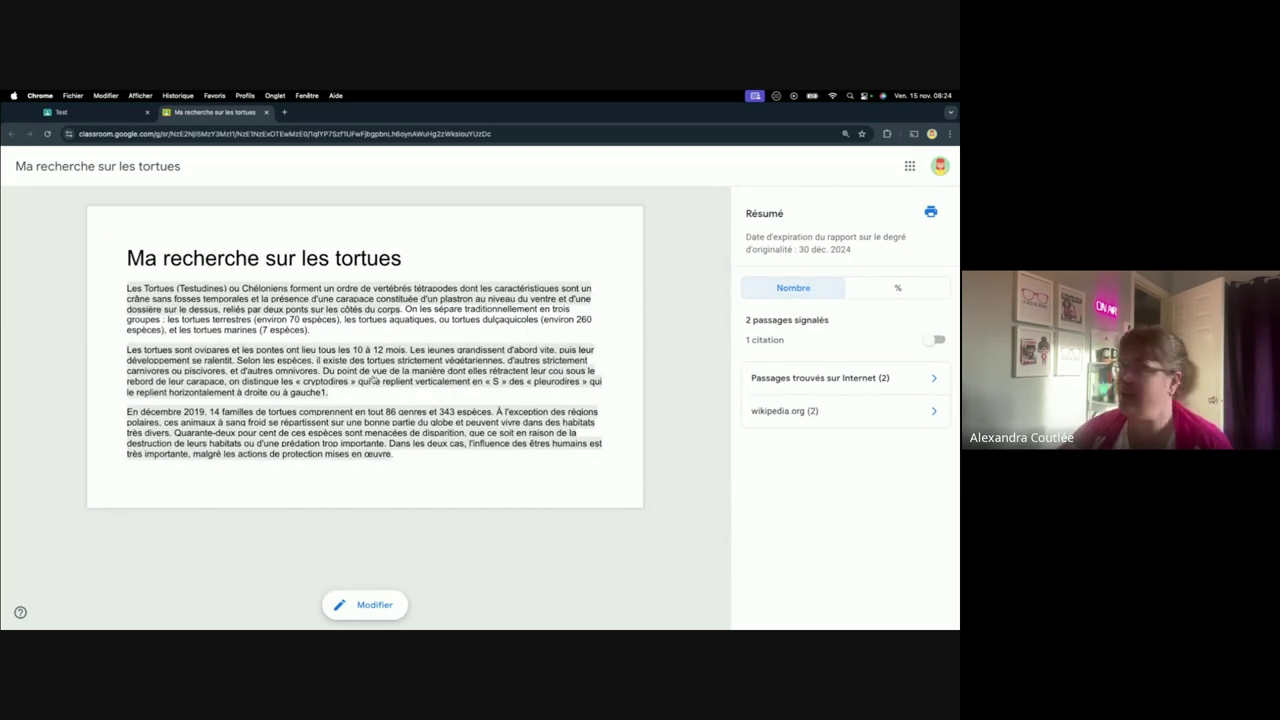
pyautogui.click(799, 418)
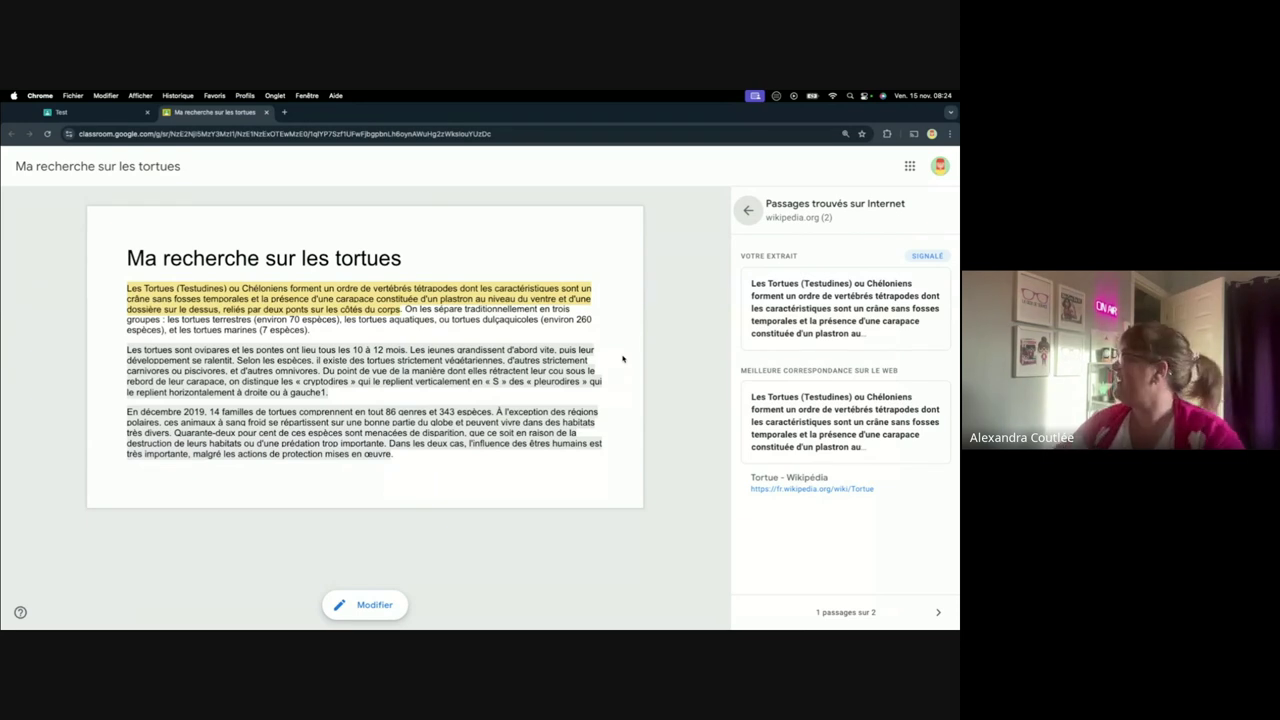
pyautogui.click(341, 605)
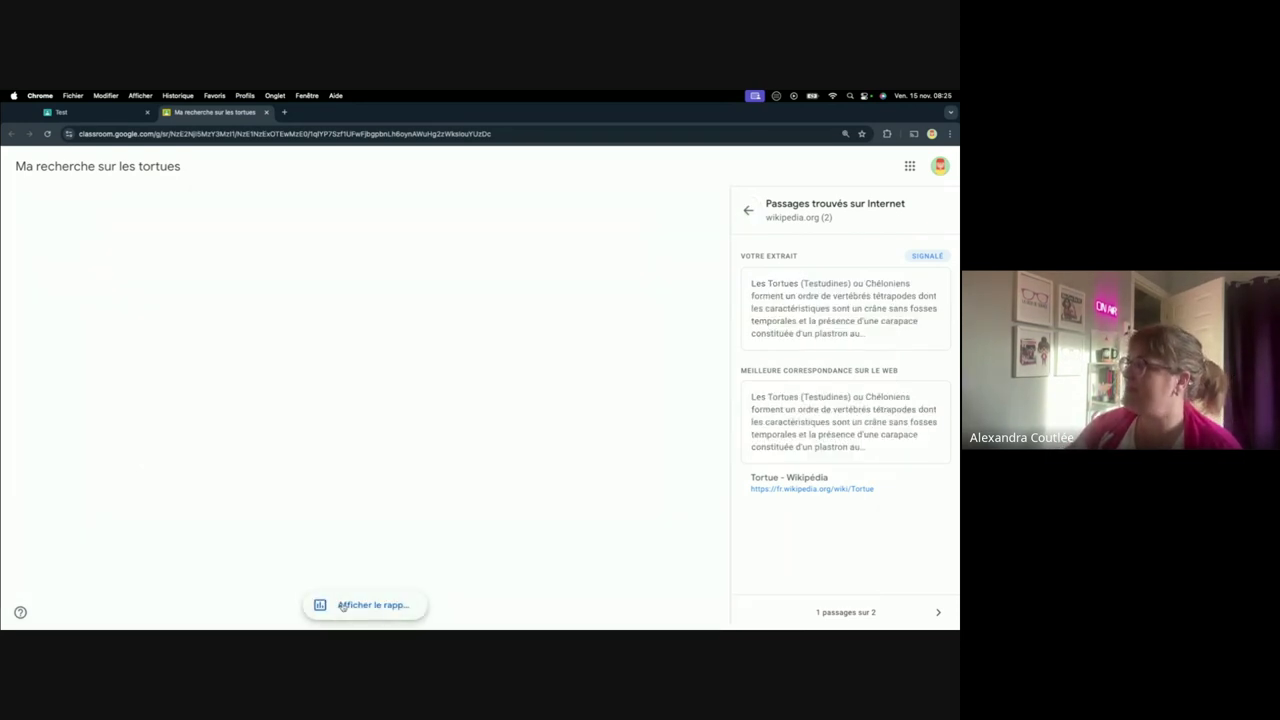
pyautogui.scroll(-2, 380, 496)
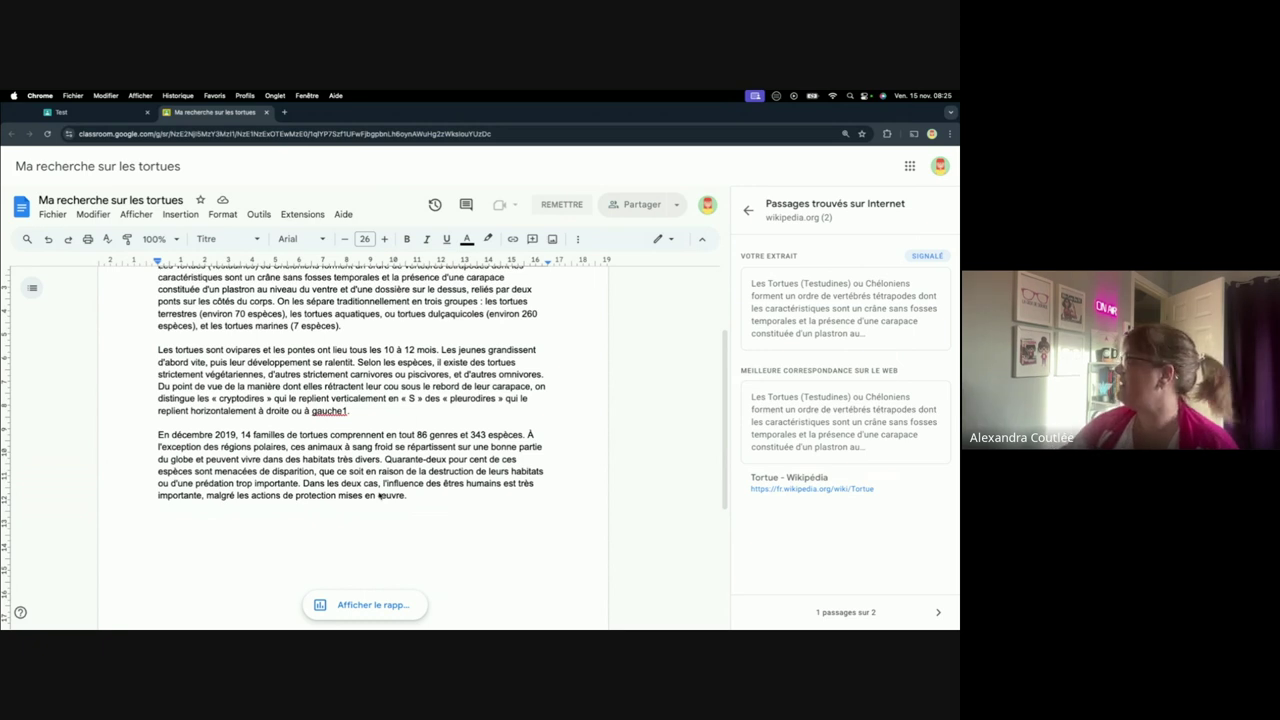
# Switch back to the teacher's Classroom window and open the student's submission for Recherche sur les tortues for grading
pyautogui.hotkey('ctrl', 'Left')
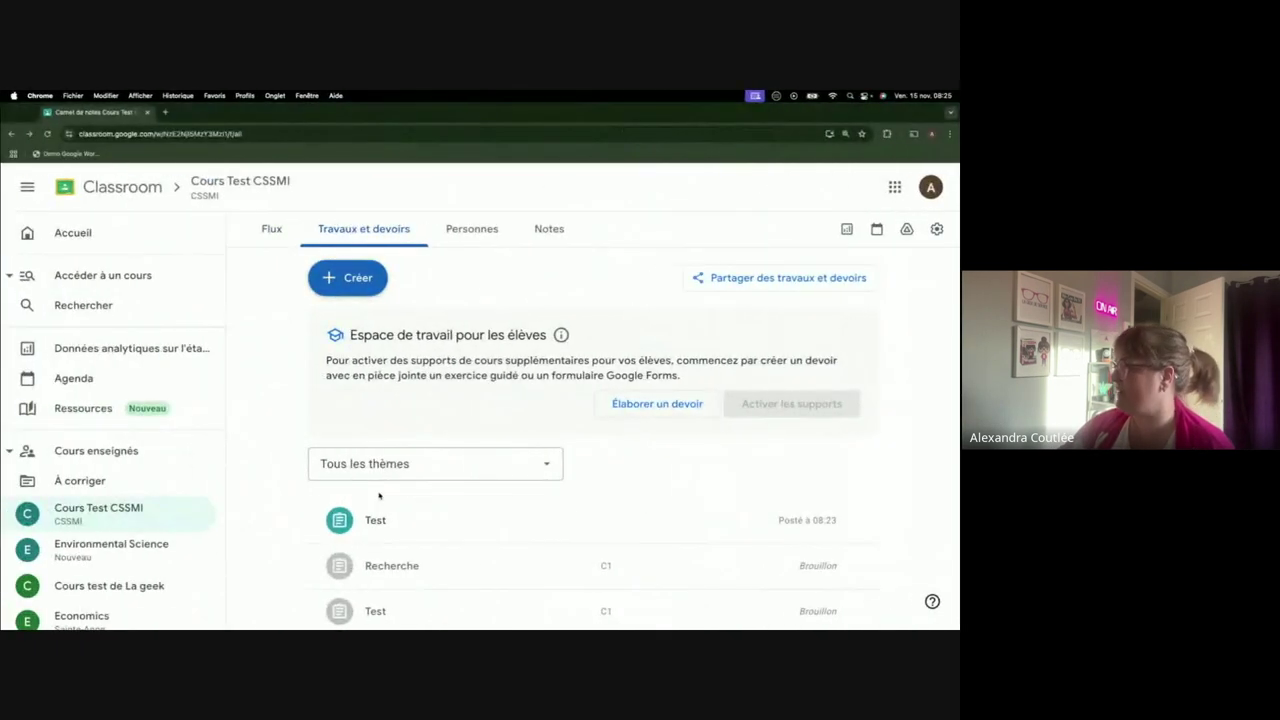
pyautogui.scroll(-5, 400, 413)
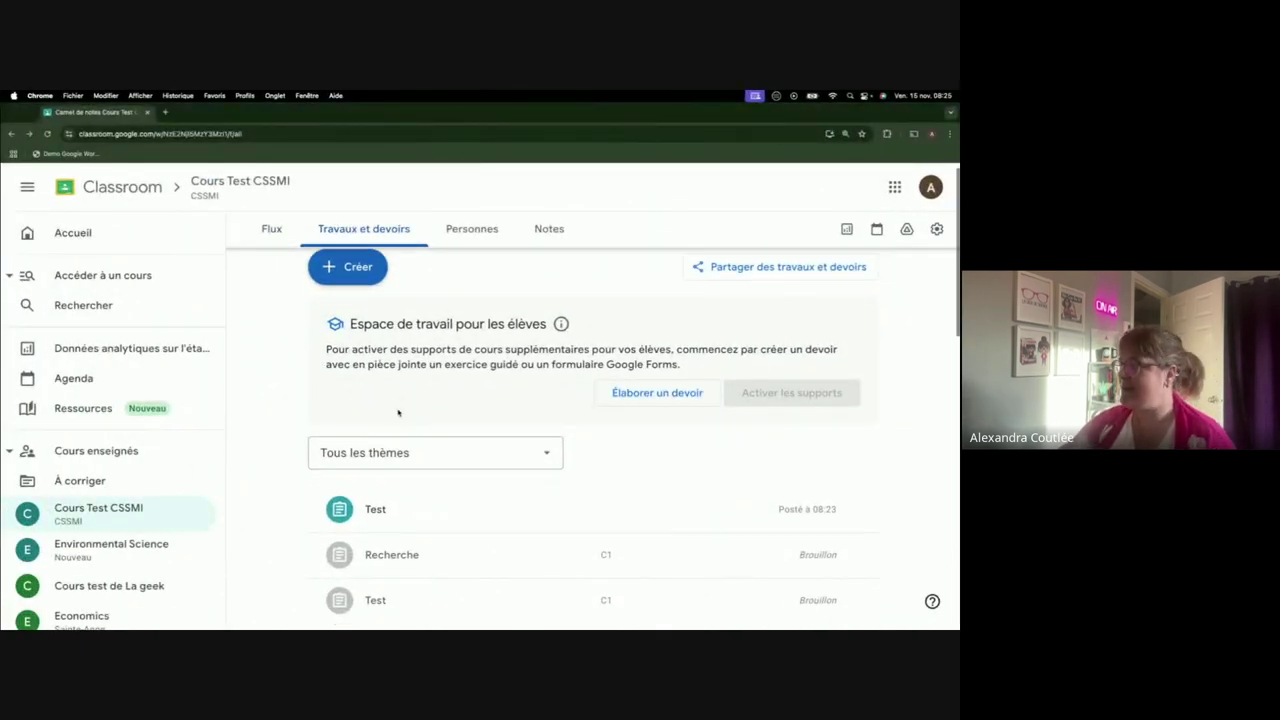
pyautogui.scroll(-1, 396, 414)
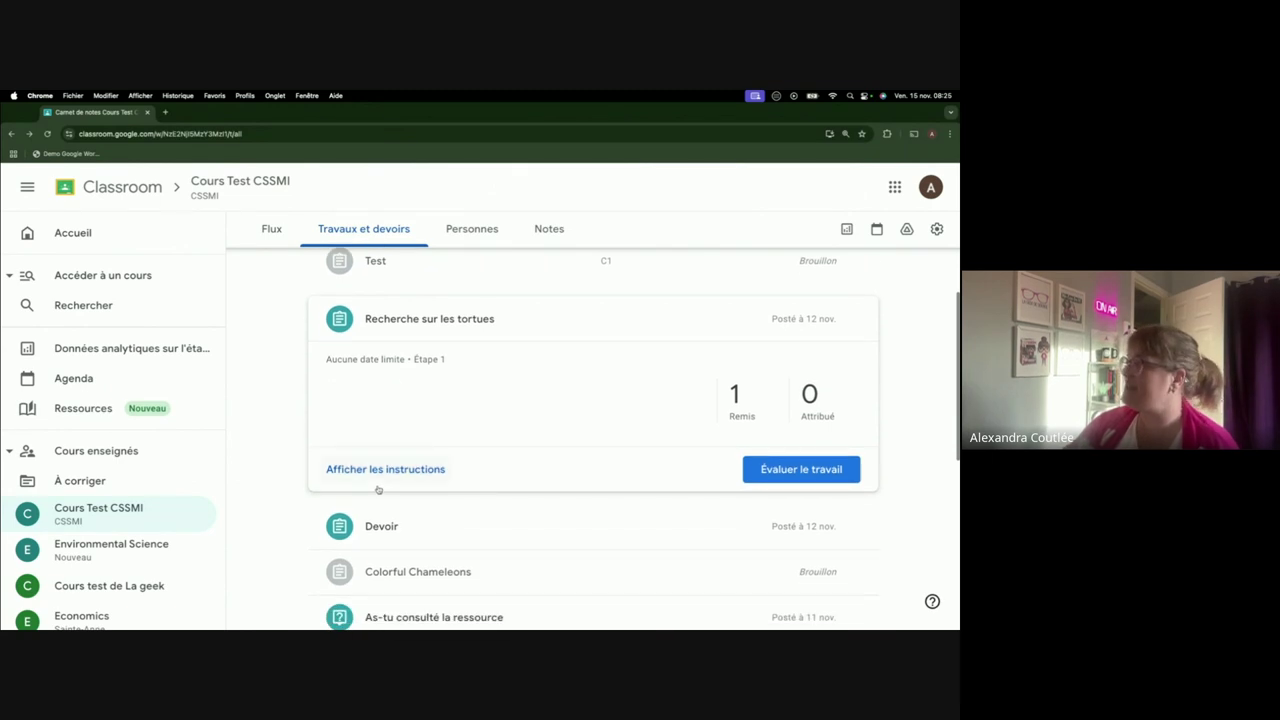
pyautogui.click(774, 478)
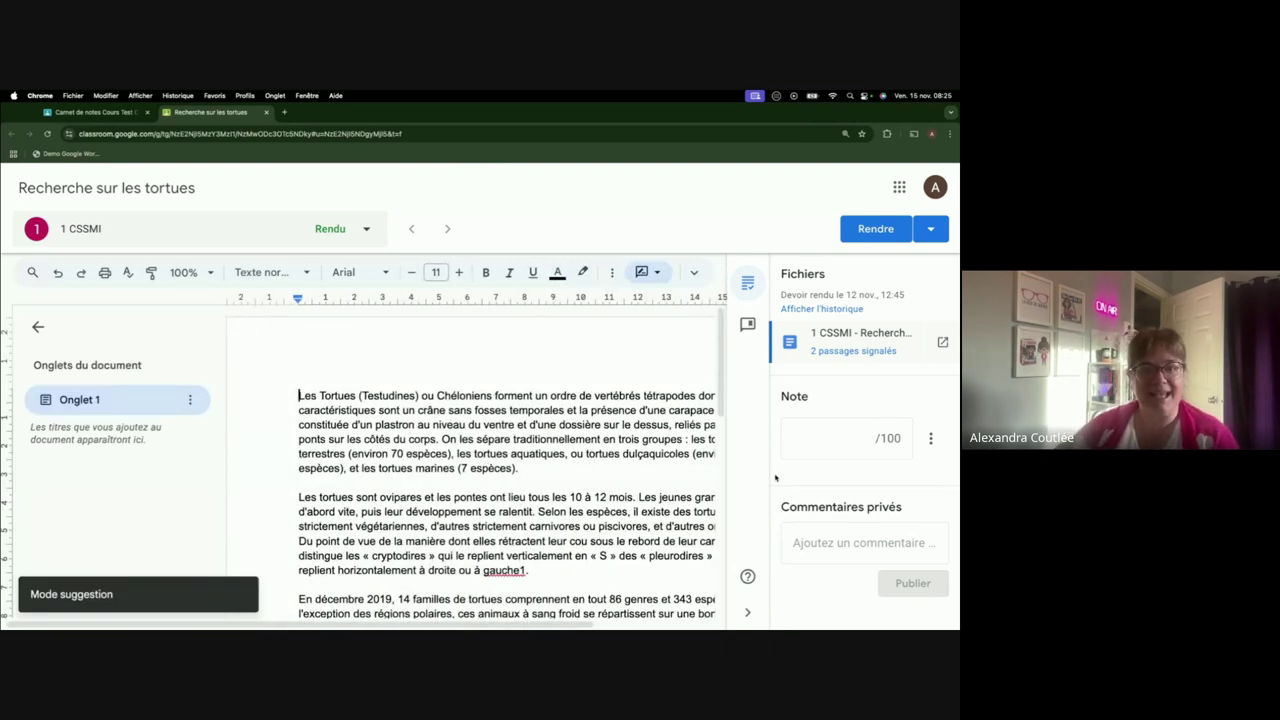
pyautogui.hscroll(5, 474, 454)
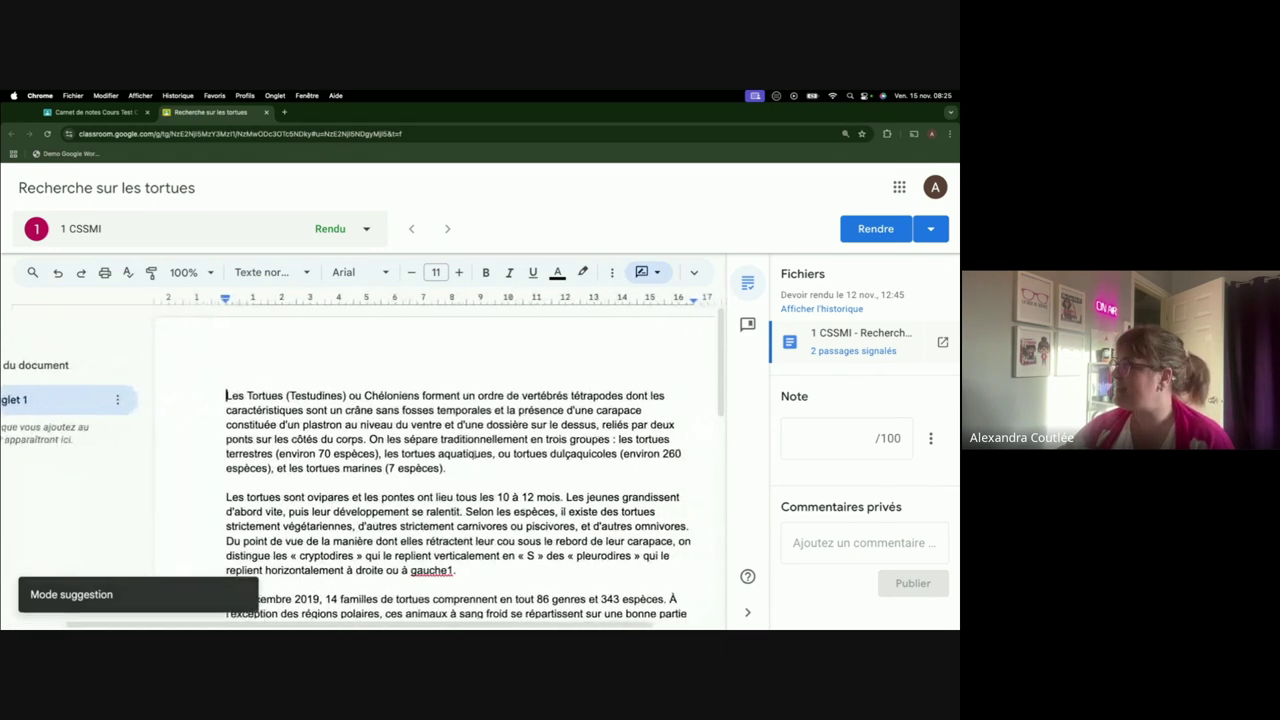
pyautogui.hscroll(1, 474, 454)
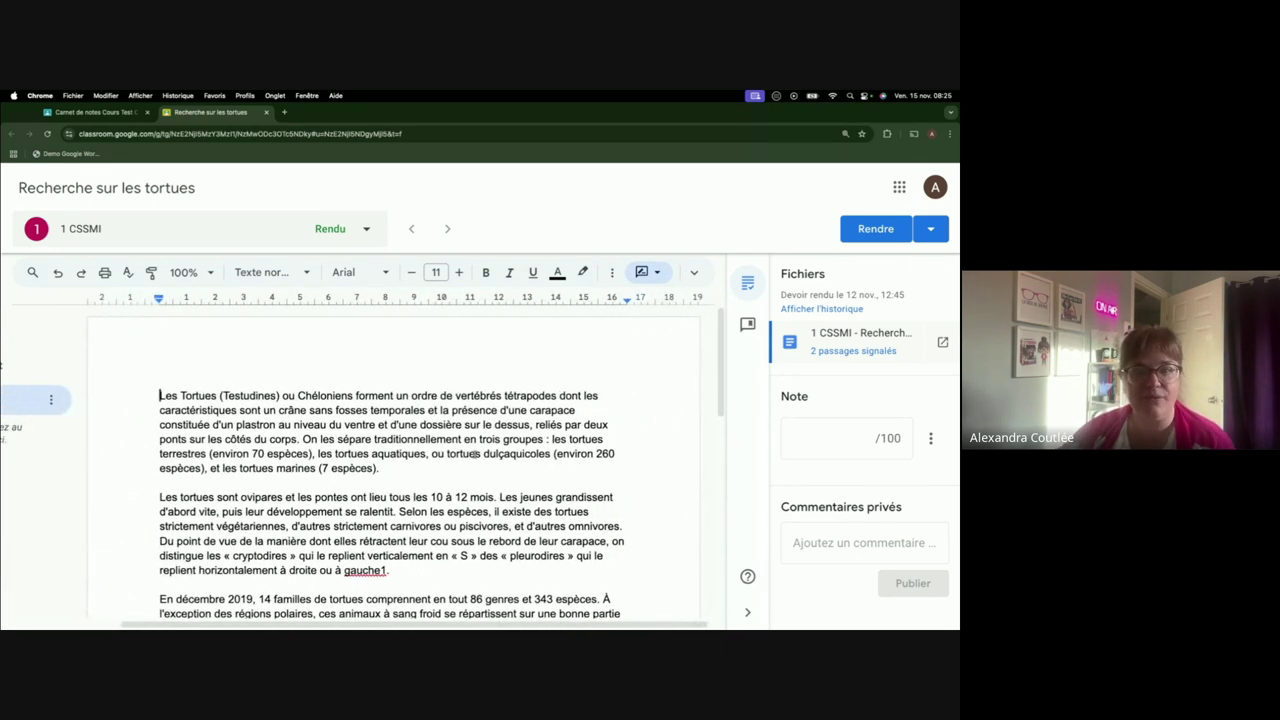